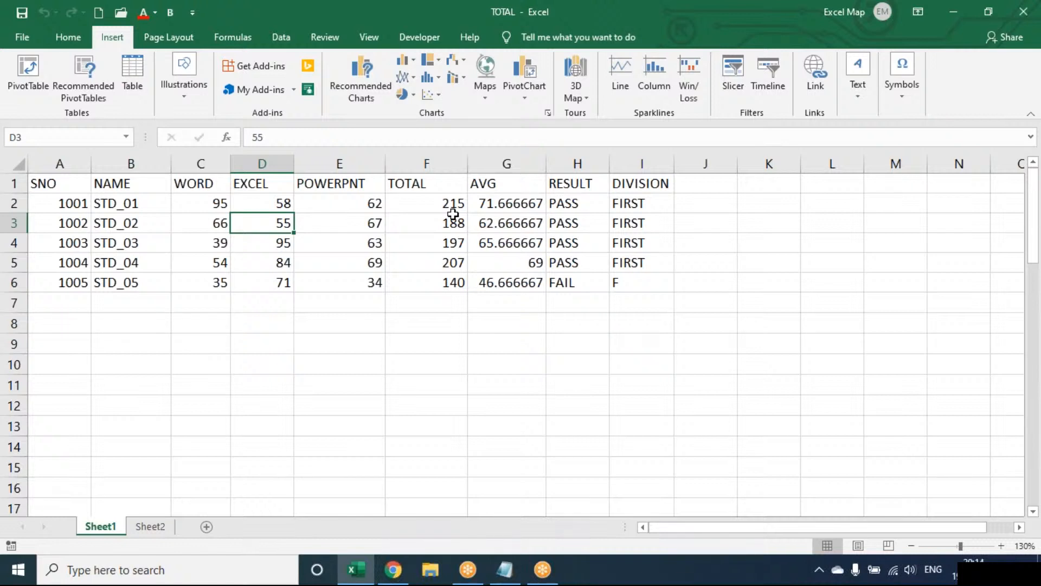
Clear the TOTAL through DIVISION columns and add ACCESS and ABC headings in F1:G1
key("XF86AudioRaiseVolume")
key("XF86AudioRaiseVolume")
key("XF86AudioRaiseVolume")
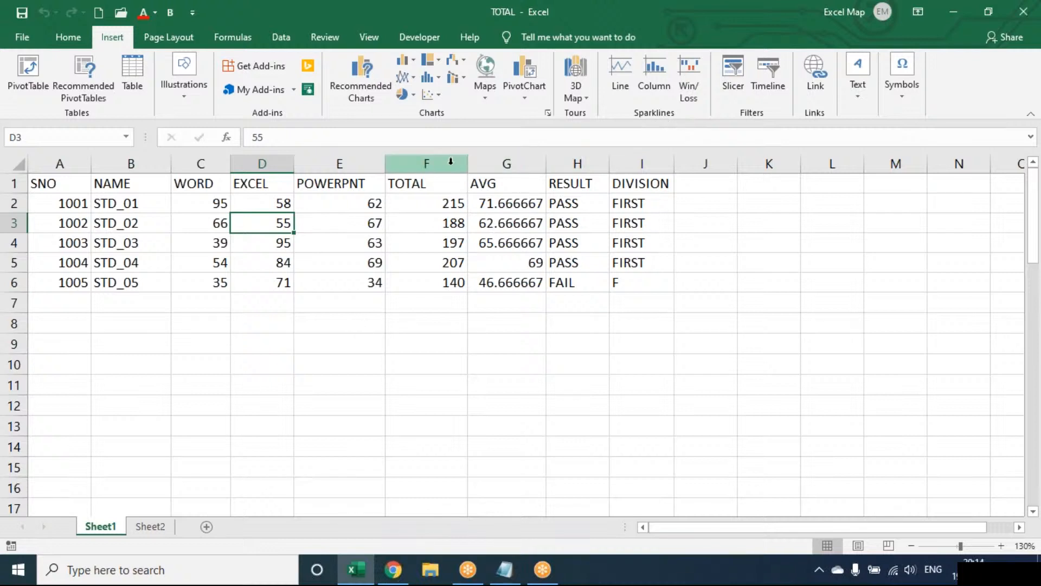
left_click_drag(441, 160, 705, 164)
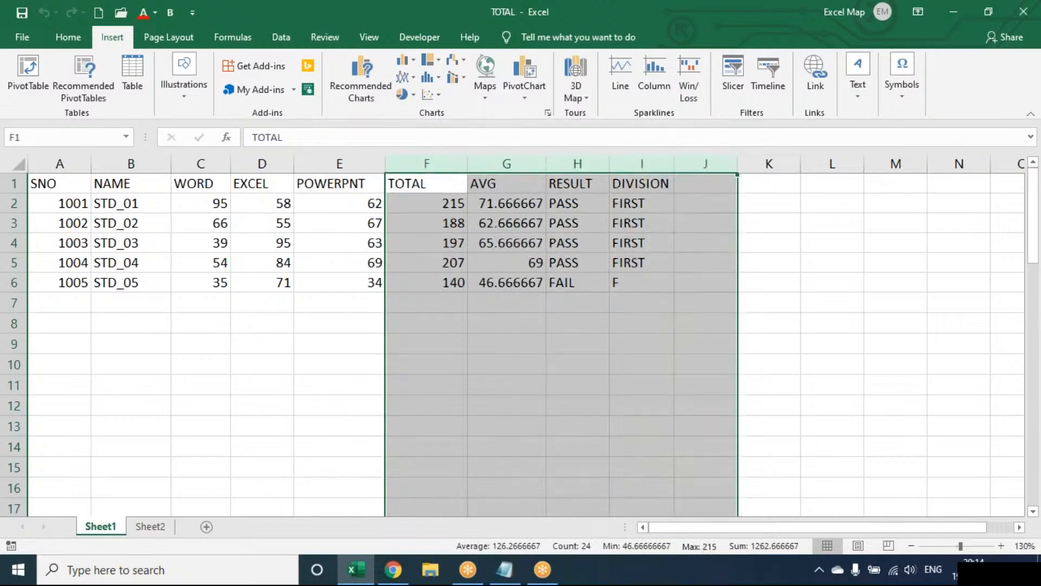
key("Delete")
key("Left")
left_click(426, 184)
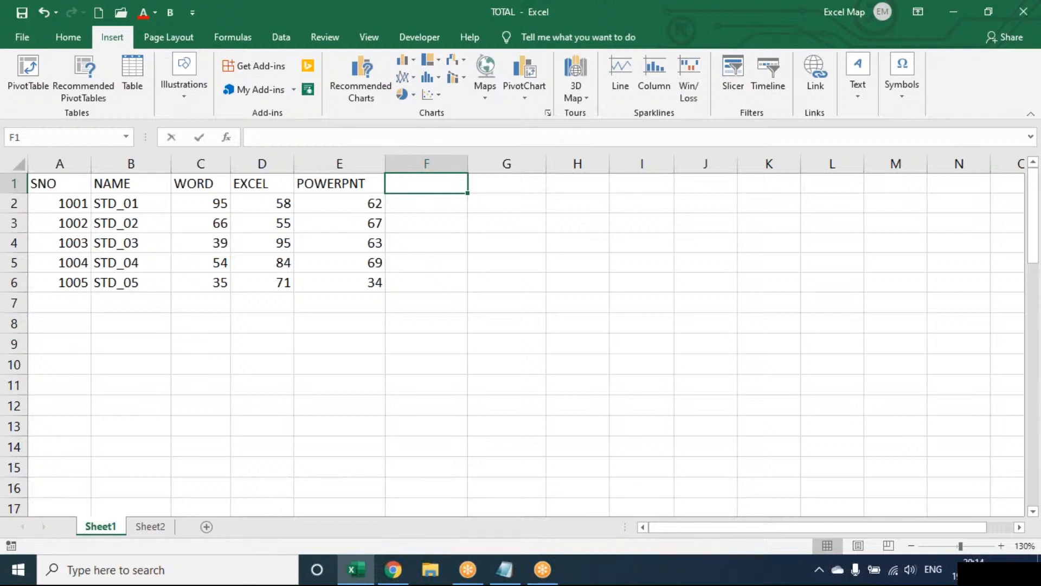
type("ACCESS")
key("Tab")
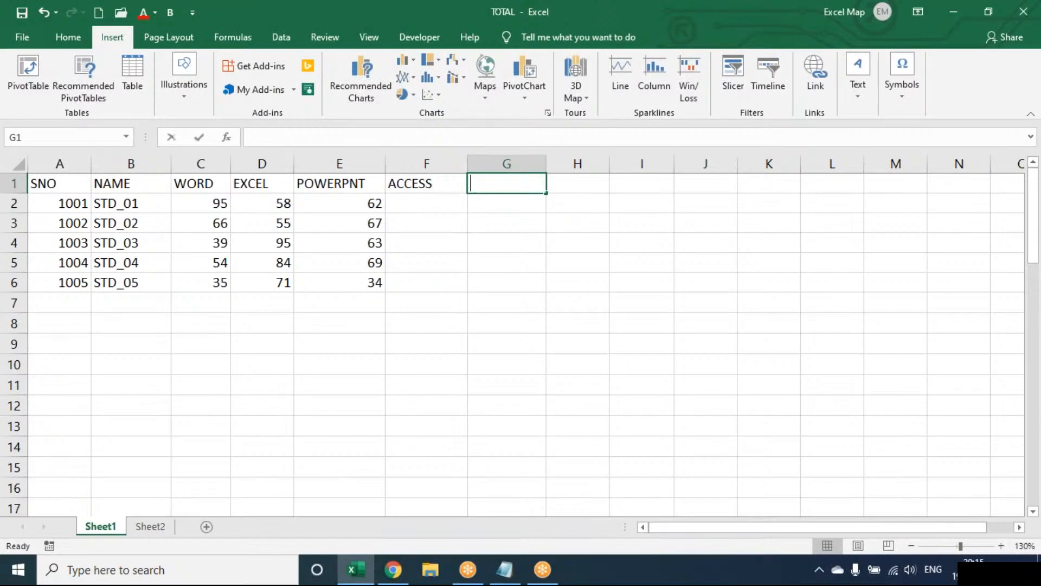
type("ABC")
key("Return")
Fill F2:G6 with =RANDBETWEEN(40,100) random marks
type("=RAND")
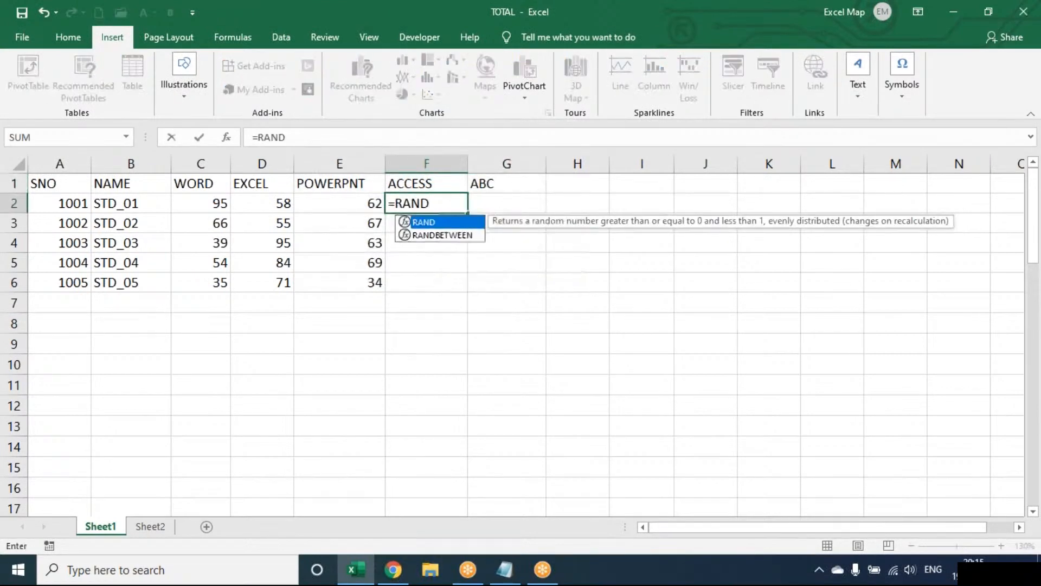
key("Down")
key("Tab")
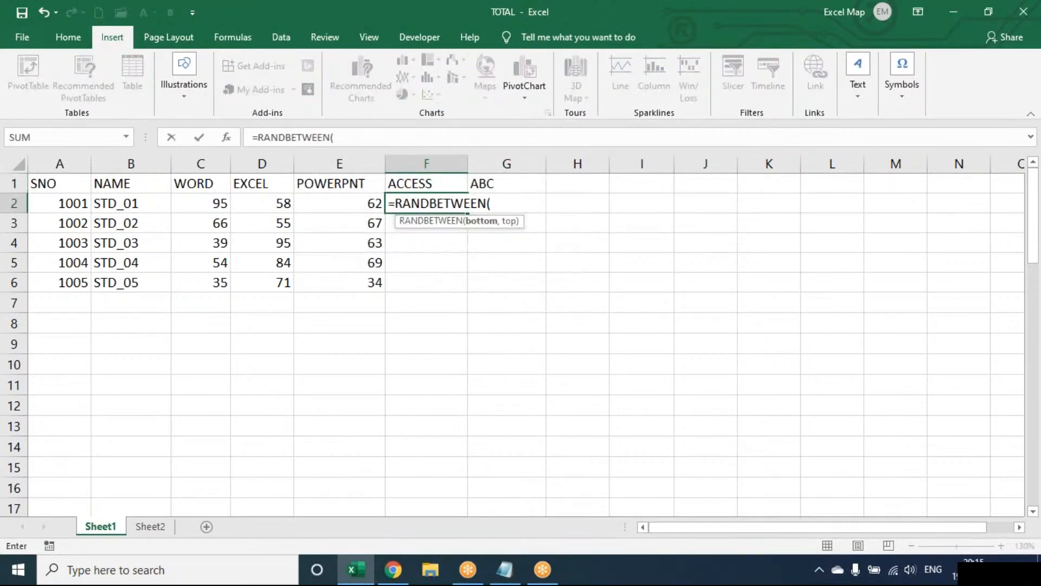
type("40,100")
key("Return")
key("Up")
key("shift+Right")
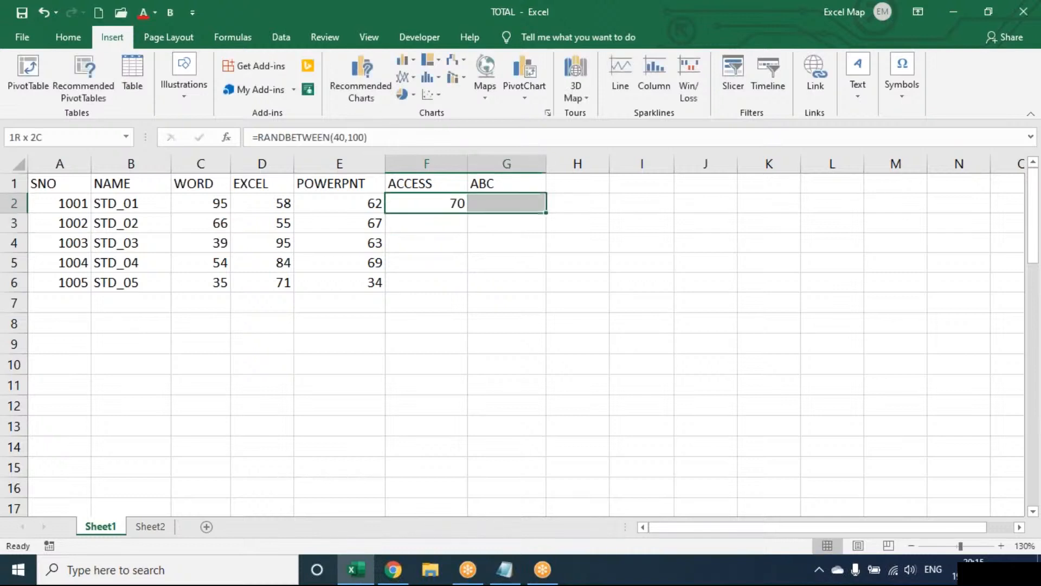
key("shift+Down")
key("shift+Down")
key("shift+Down")
key("shift+Down")
key("F2")
key("ctrl+Return")
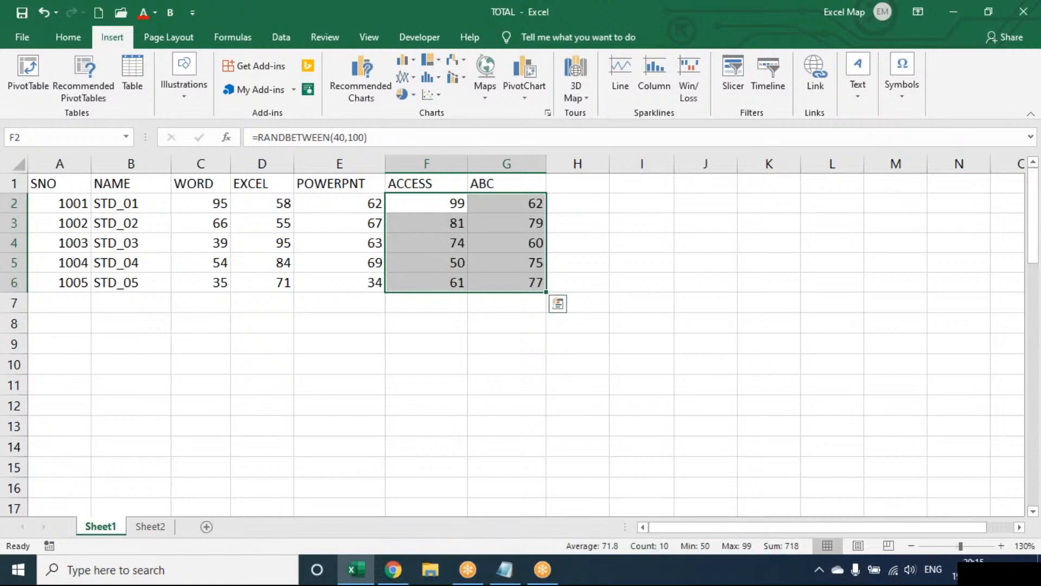
Fix the F2:G6 random marks as static values with Paste Special > Values
key("ctrl+c")
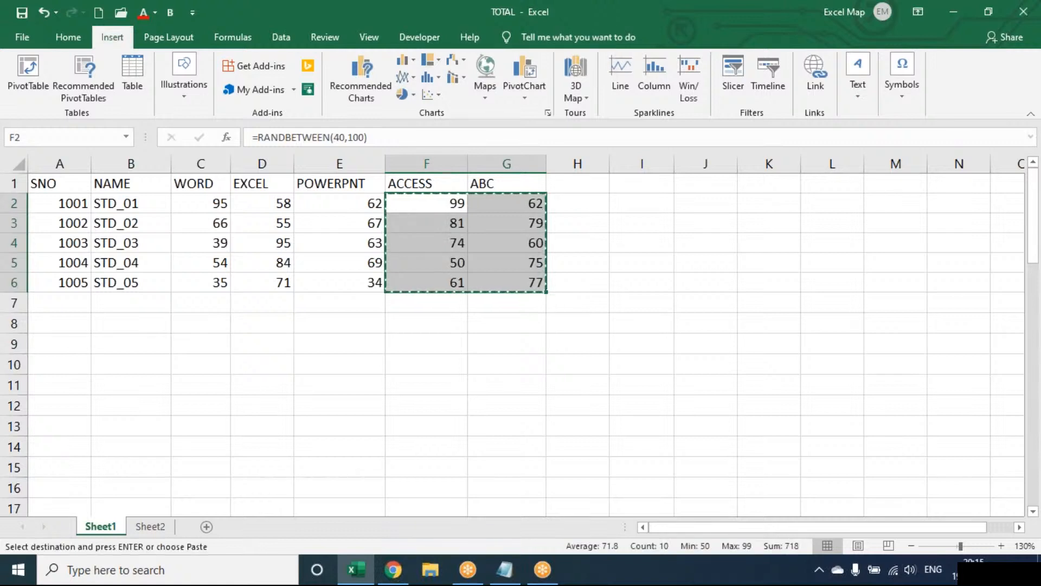
key("ctrl+alt+v")
key("v")
key("Return")
key("Right")
key("Up")
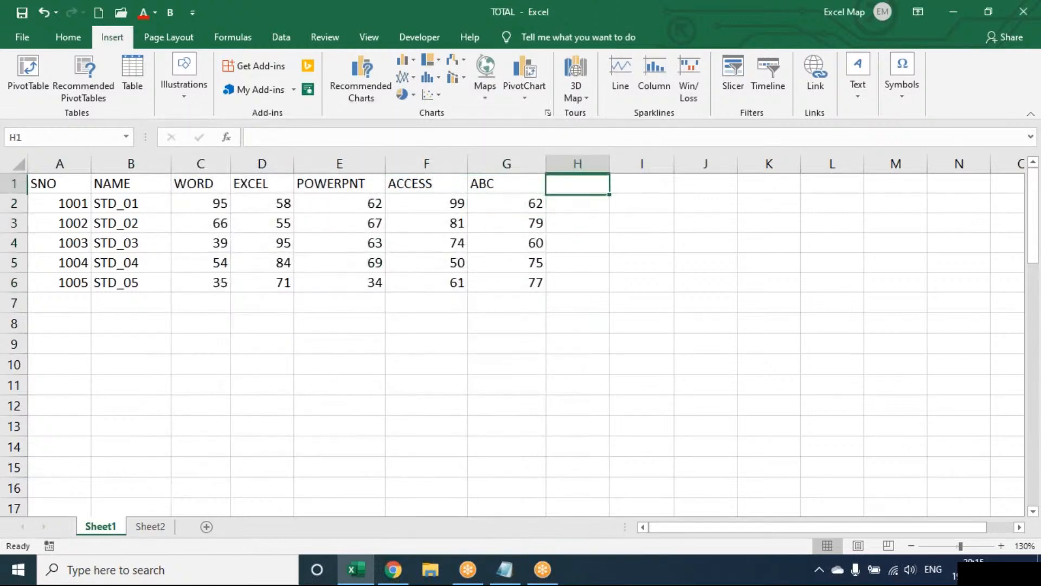
Add LINE, COLUMN and W/L headings in H1:J1
type("lin")
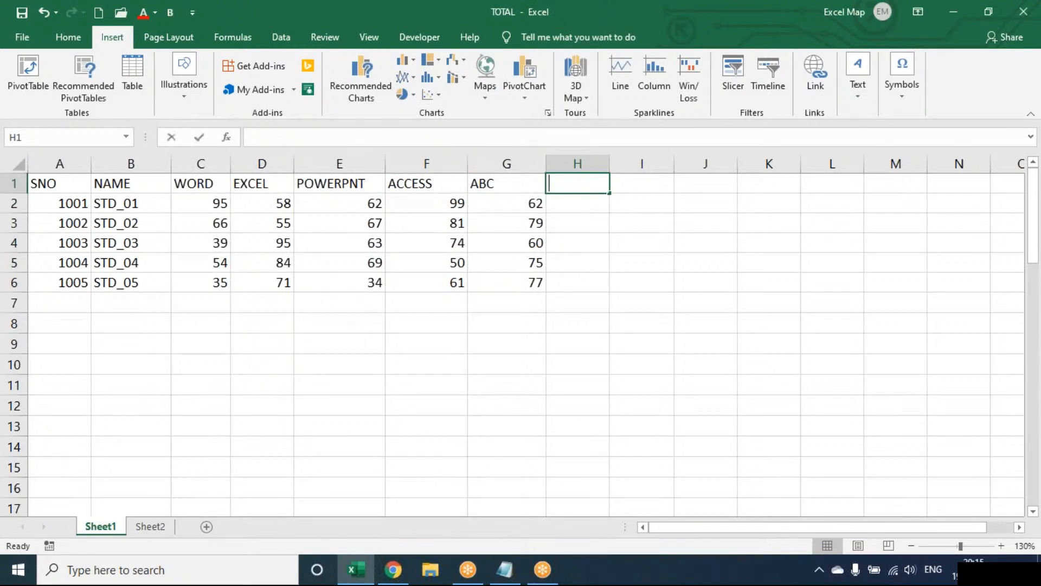
key("BackSpace")
key("BackSpace")
key("BackSpace")
type("LINE")
key("Tab")
type("COLUMN")
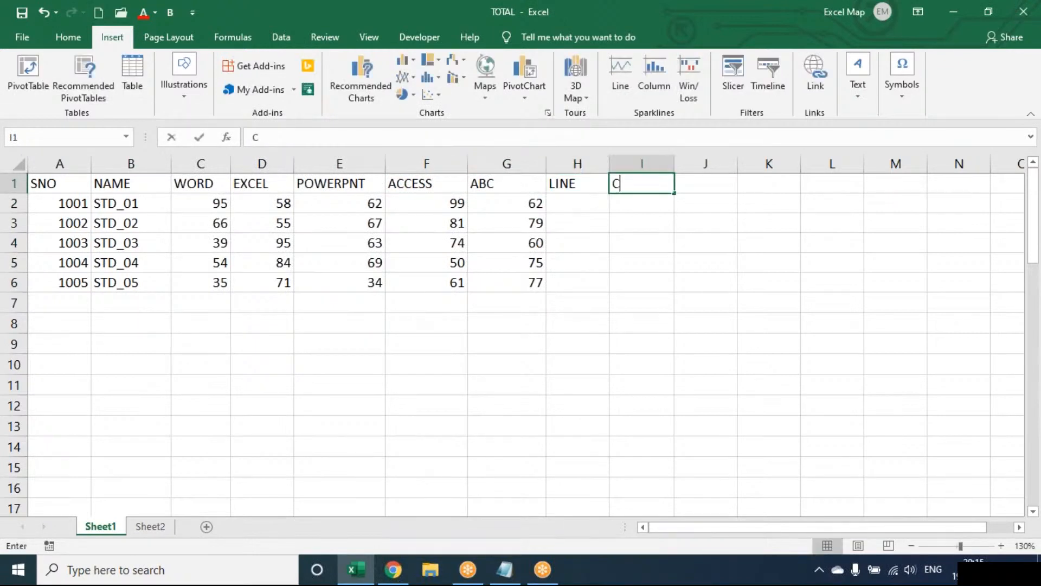
key("Tab")
type("W/L")
key("Return")
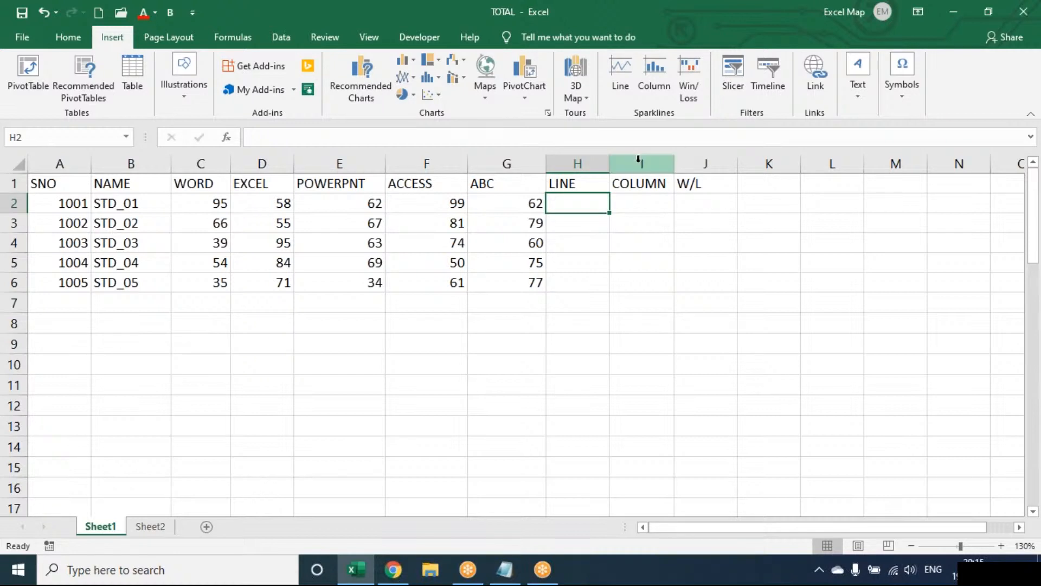
Widen columns H, I and J and begin a line sparkline for H2
left_click_drag(609, 164, 622, 164)
left_click_drag(691, 161, 781, 160)
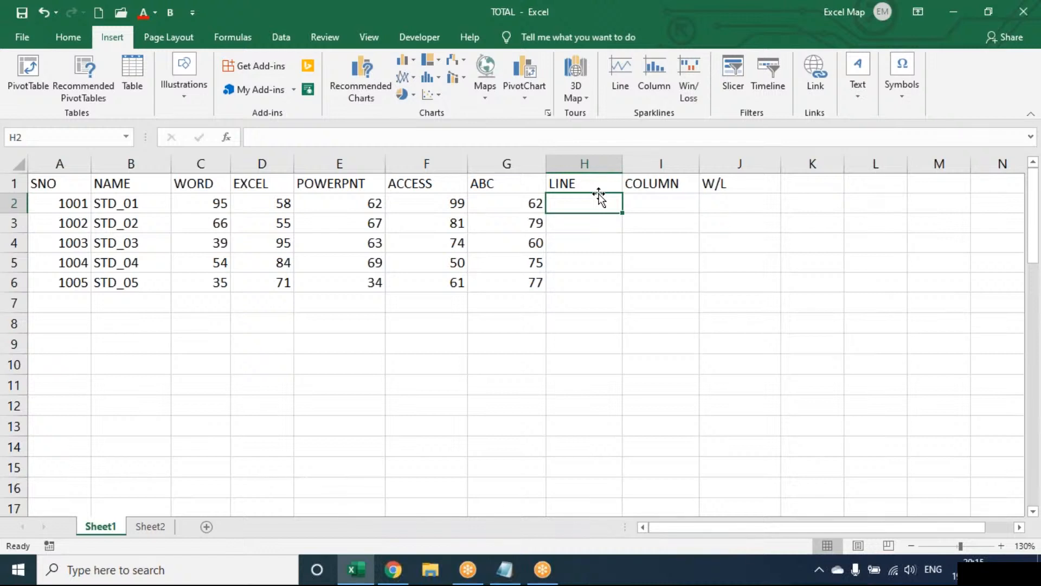
left_click(620, 76)
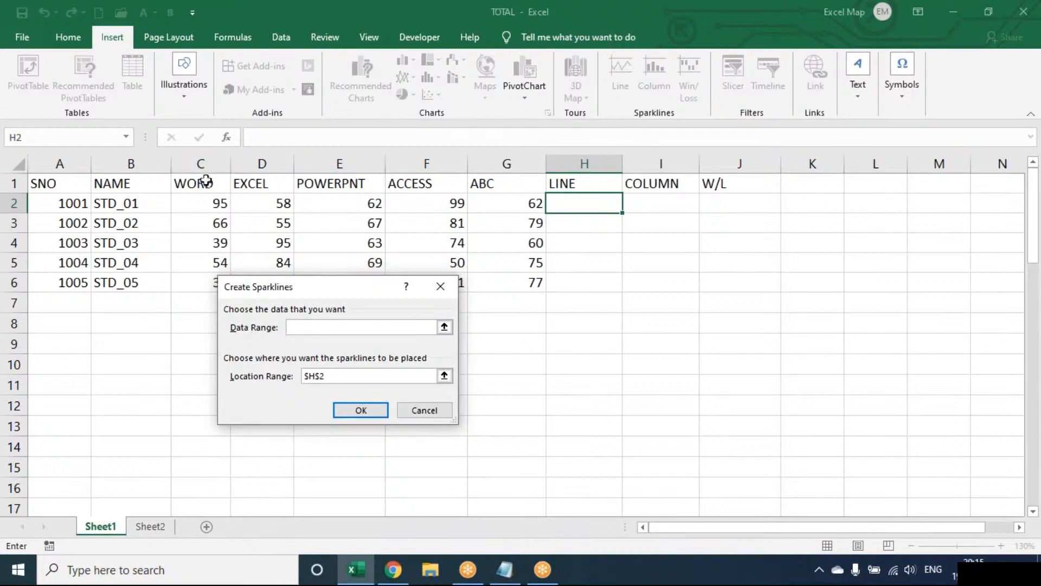
Add line sparklines of the C2:G2 marks in H2, fill them down to H6, and widen column H
left_click_drag(206, 199, 496, 196)
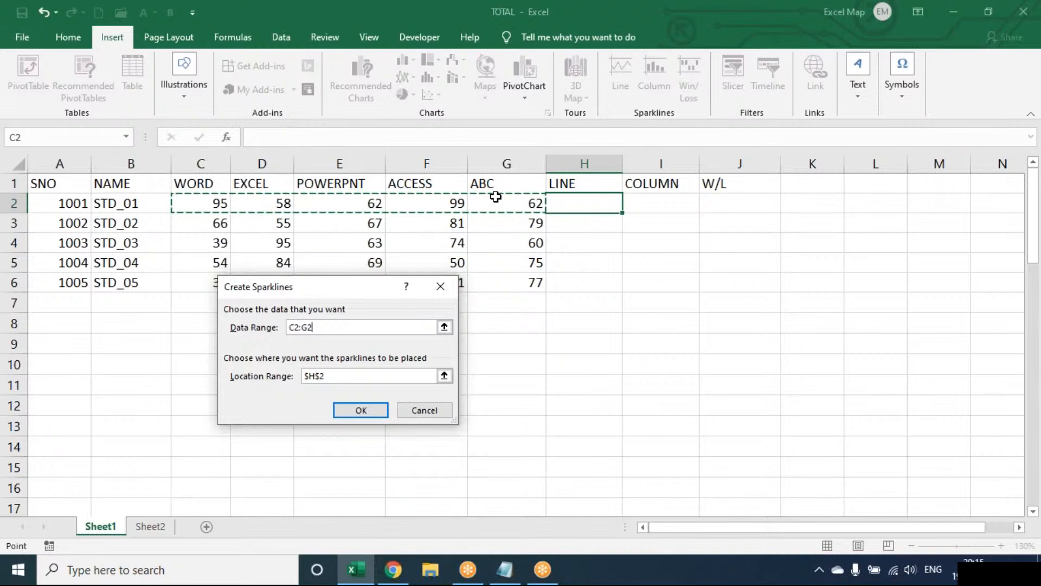
left_click(374, 415)
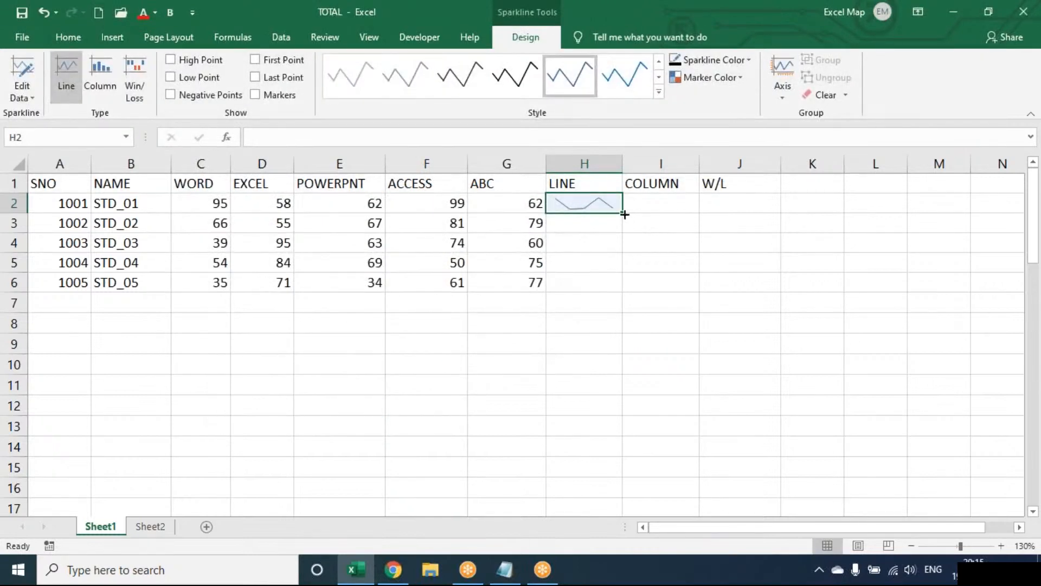
left_click_drag(623, 213, 613, 283)
left_click_drag(623, 166, 693, 167)
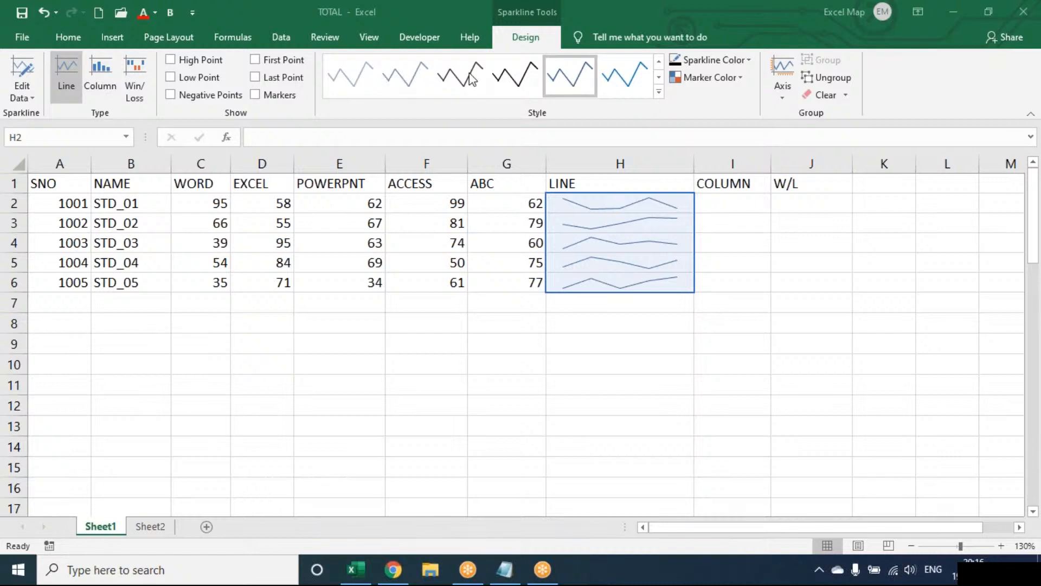
Show high and low points on the LINE sparklines, keeping the Line type
left_click(205, 61)
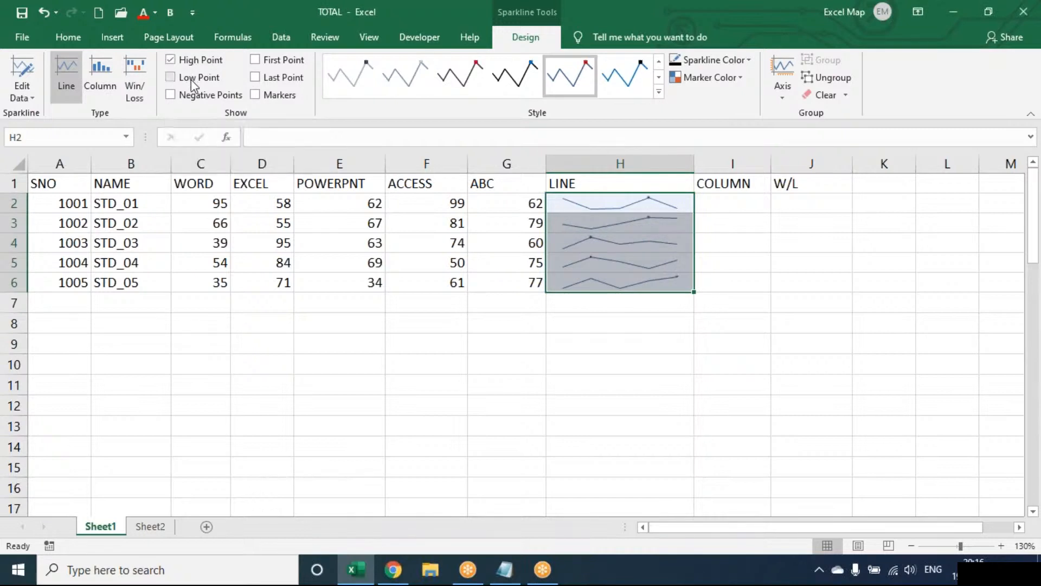
left_click(191, 79)
left_click(108, 79)
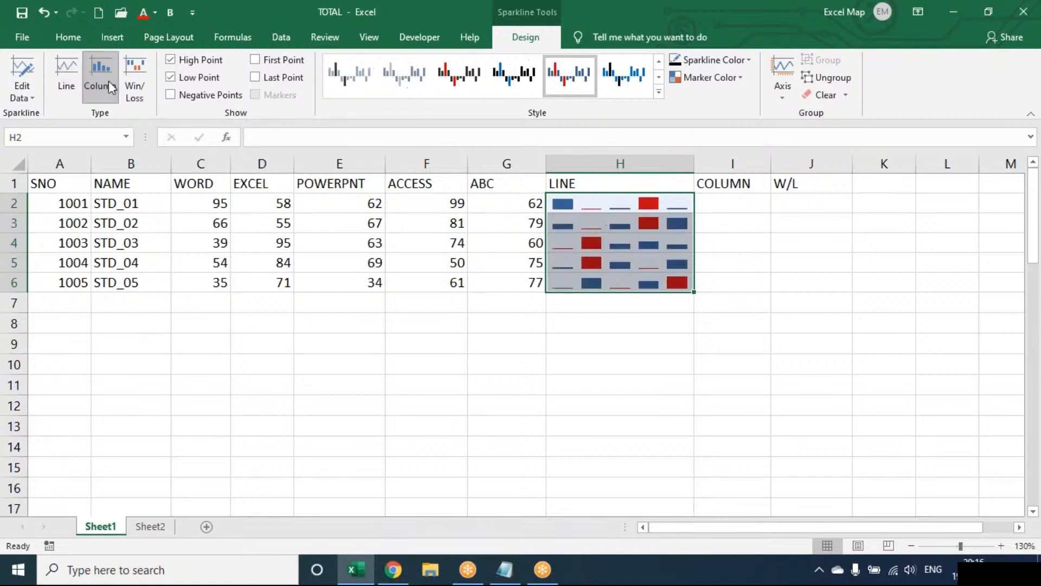
left_click(132, 83)
left_click(75, 85)
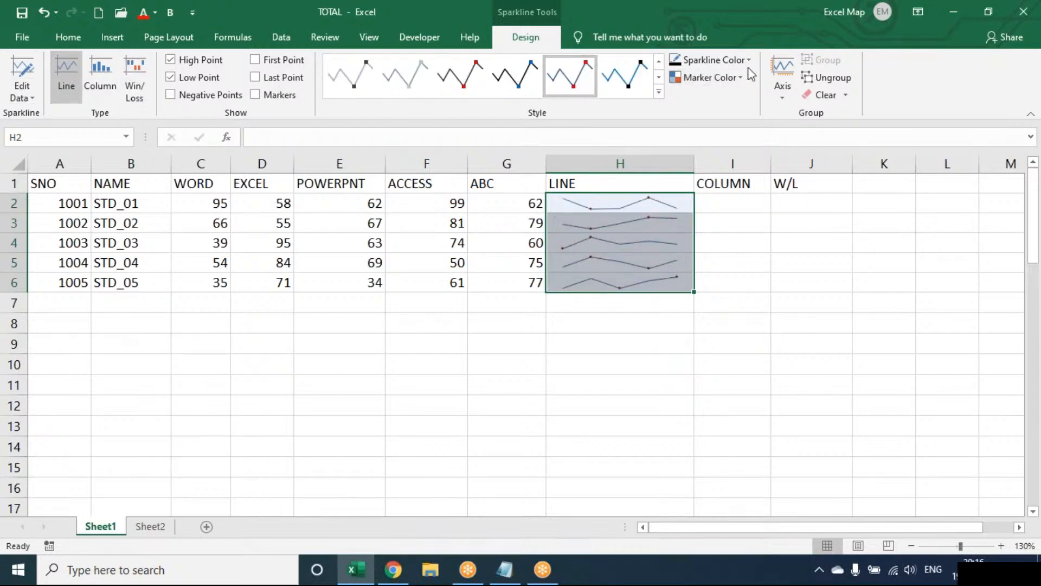
Colour the sparklines' high-point markers red
left_click(748, 62)
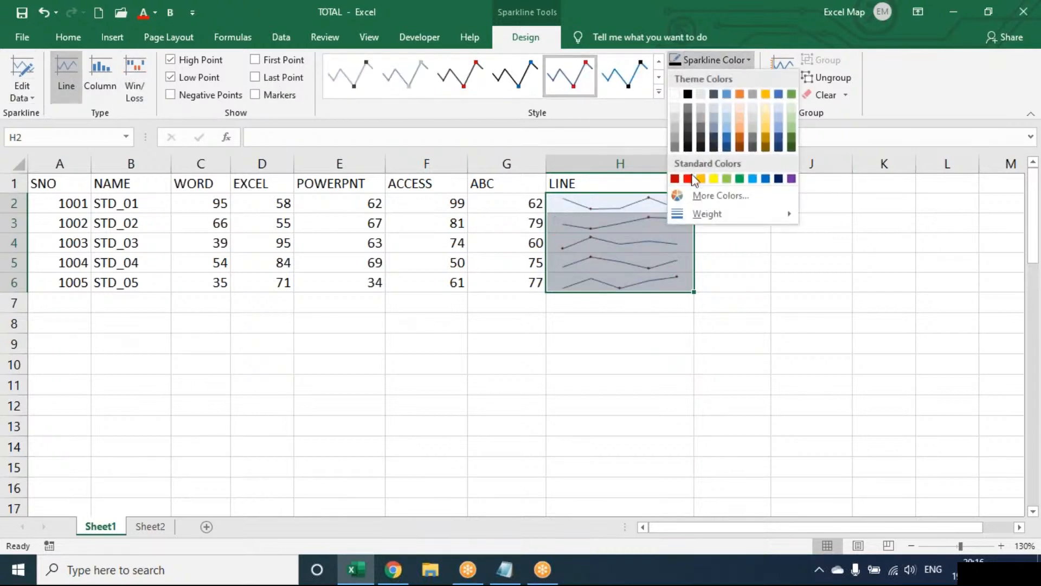
left_click(748, 61)
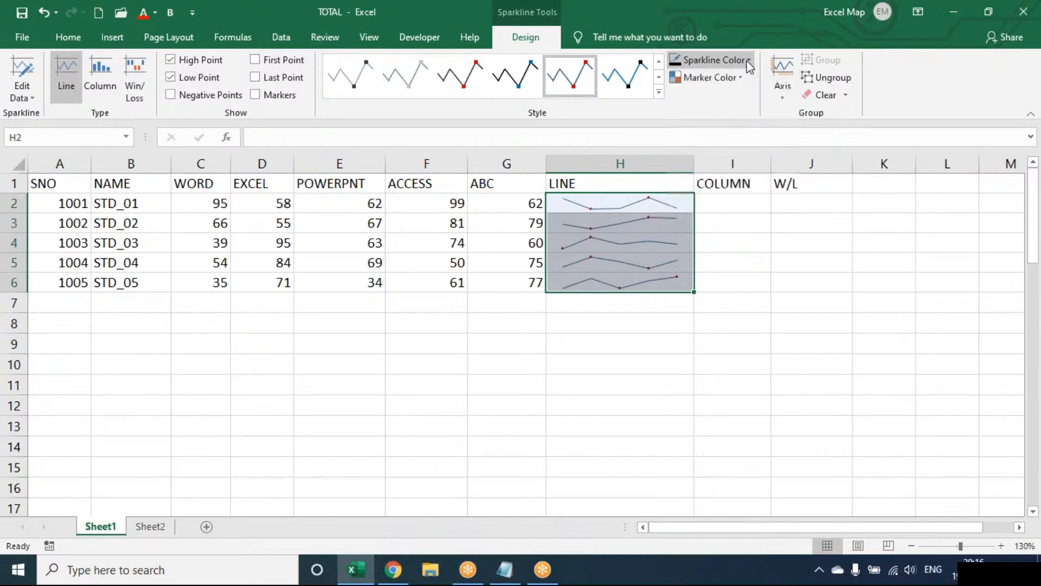
left_click(733, 76)
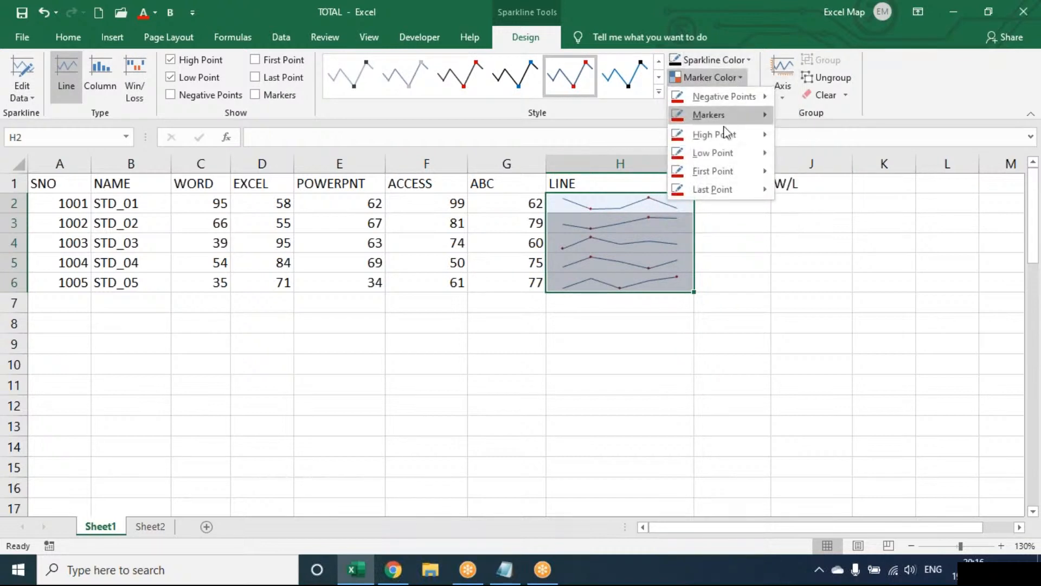
mouse_move(726, 134)
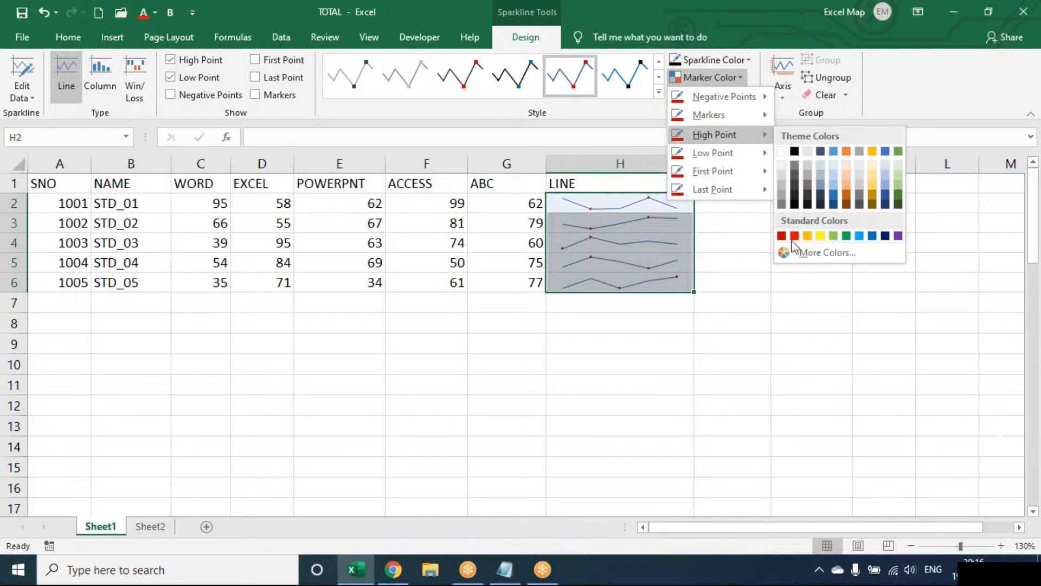
left_click(796, 237)
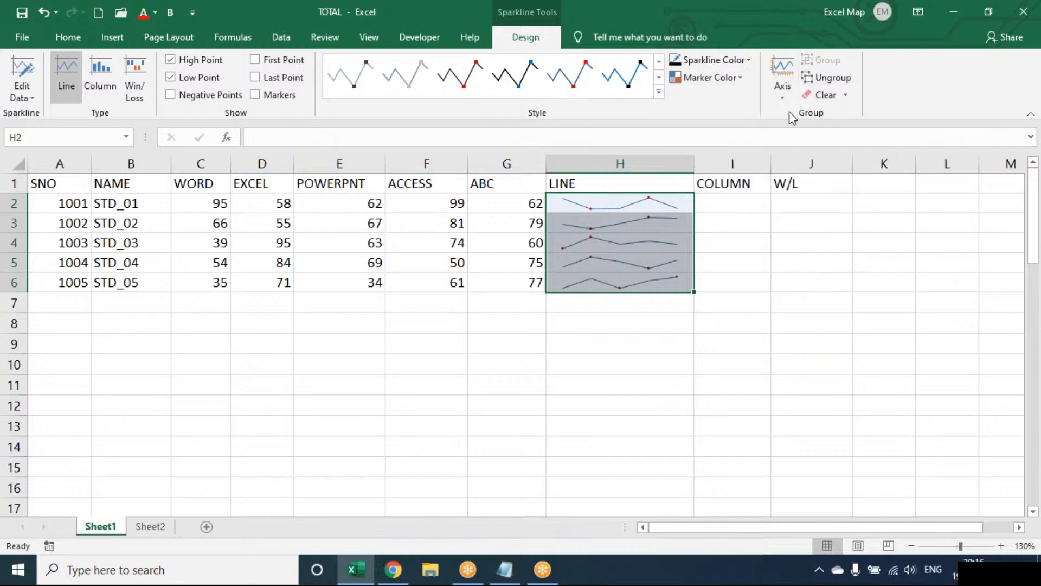
double_click(670, 200)
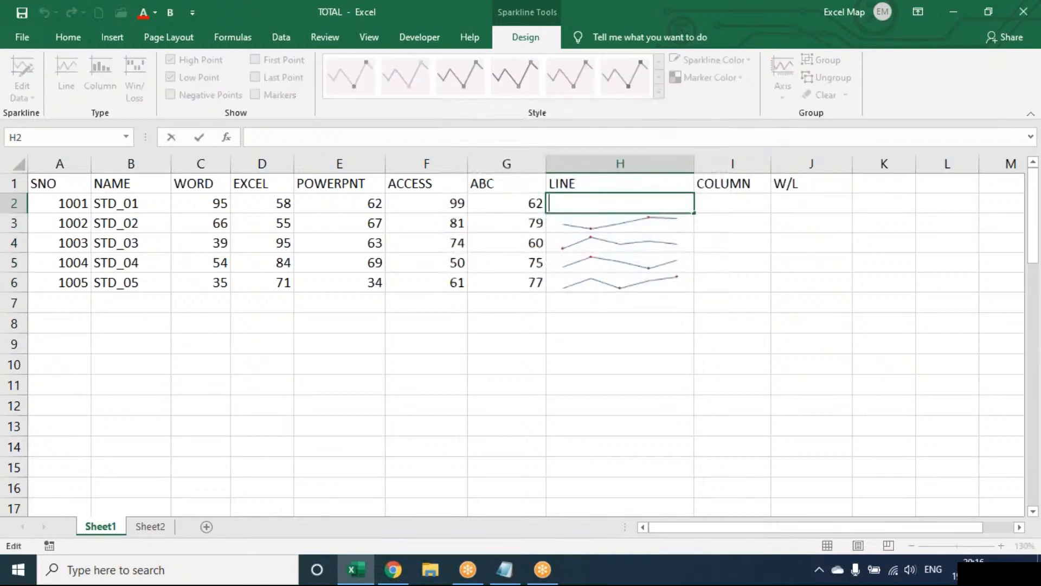
key("Escape")
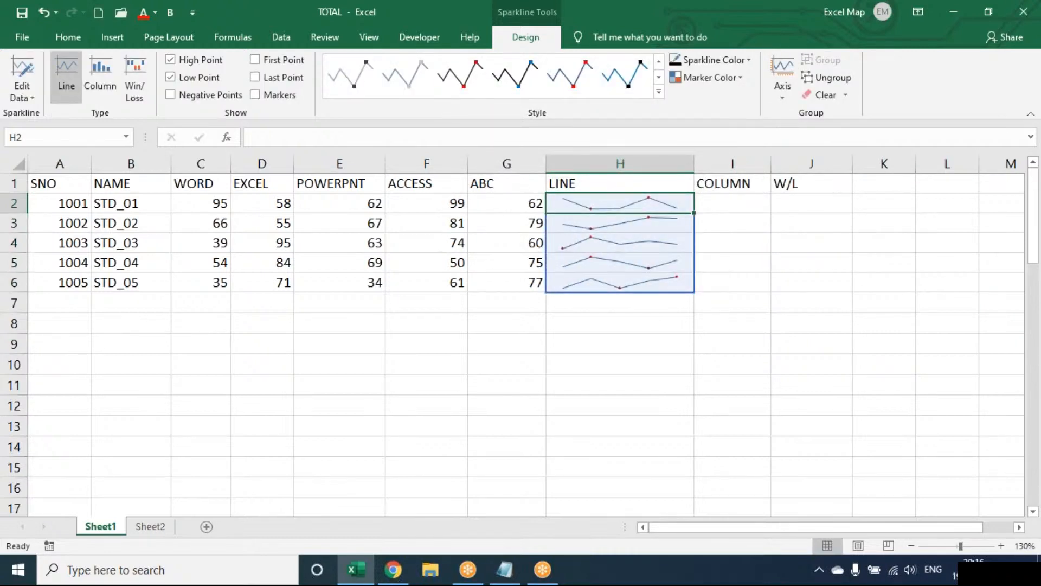
left_click(828, 83)
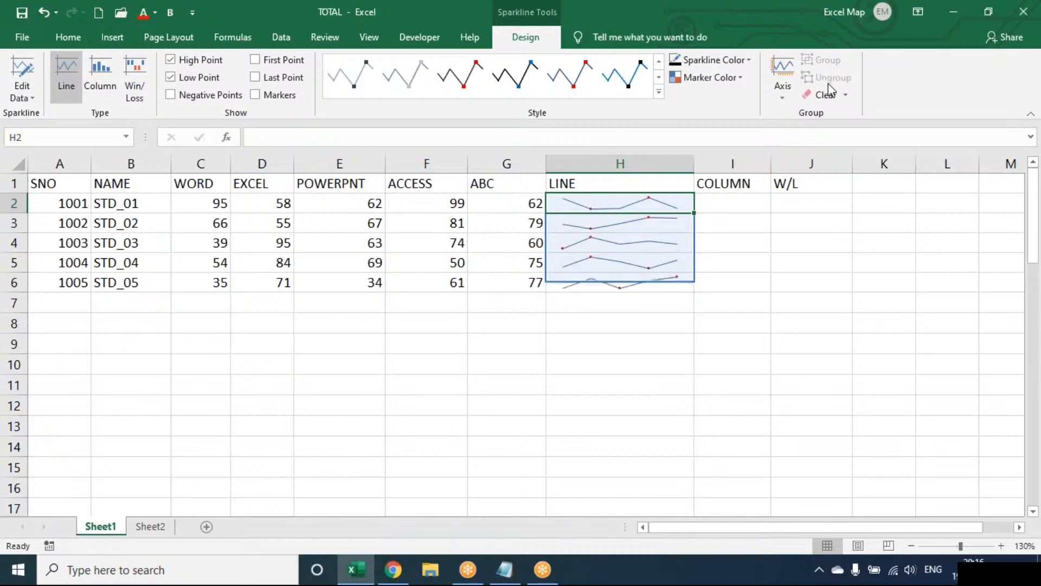
left_click(646, 275, "shift")
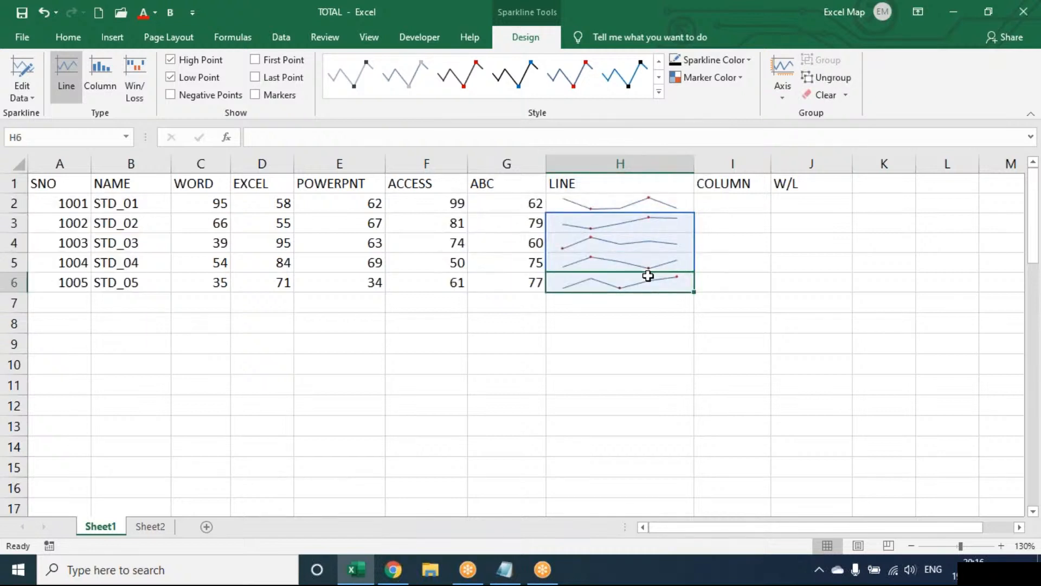
left_click(664, 218)
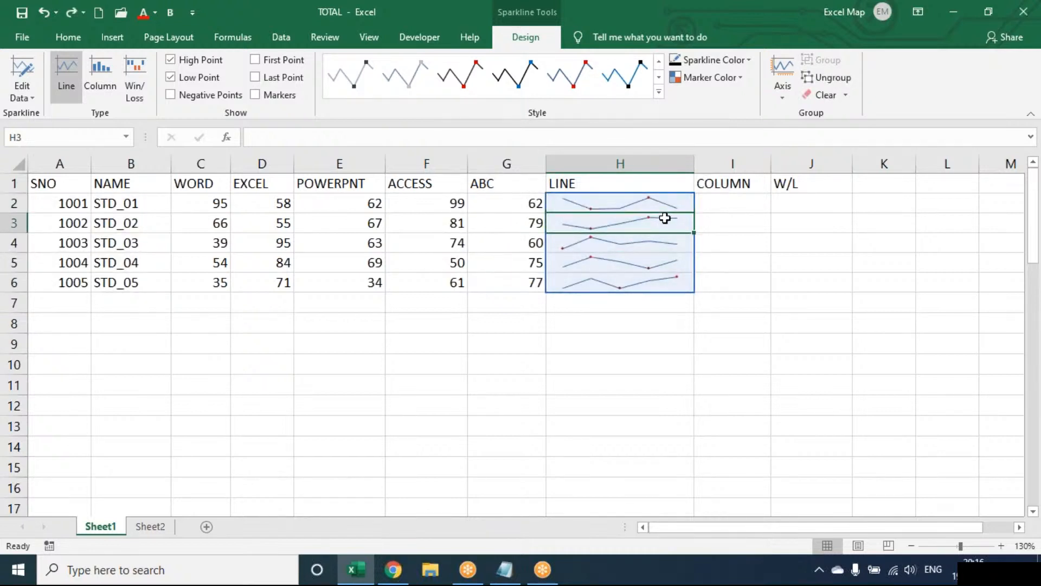
left_click(654, 200)
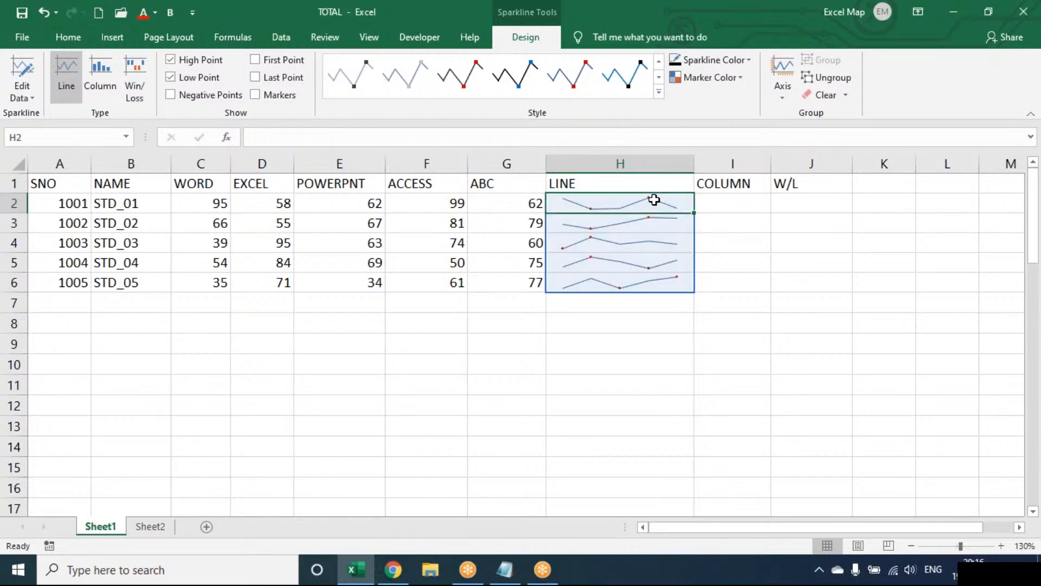
left_click(845, 96)
left_click(901, 92)
Narrow column H and widen column I for the upcoming column sparklines
key("Right")
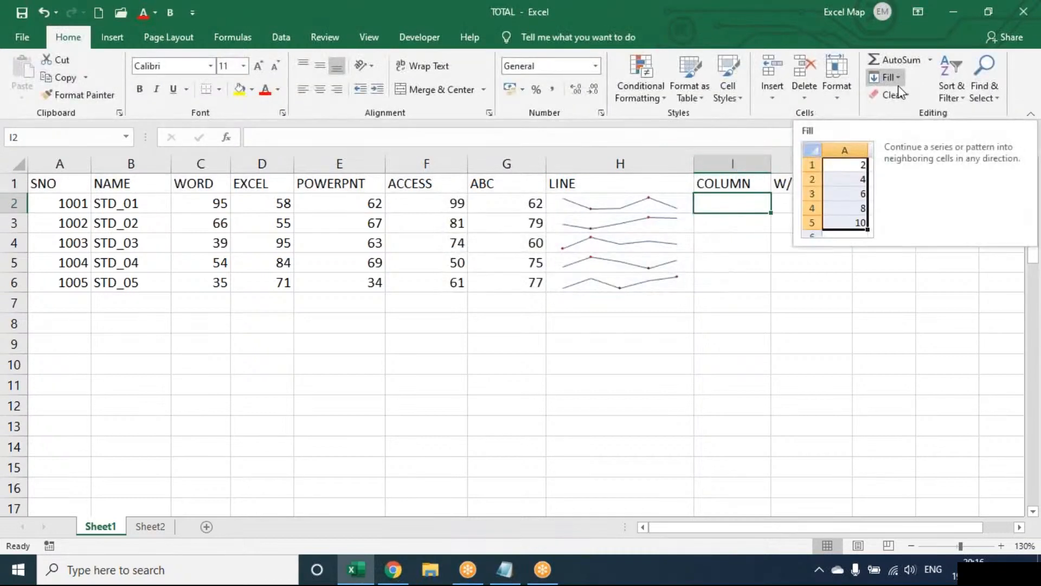
left_click_drag(693, 160, 668, 162)
left_click_drag(745, 164, 776, 164)
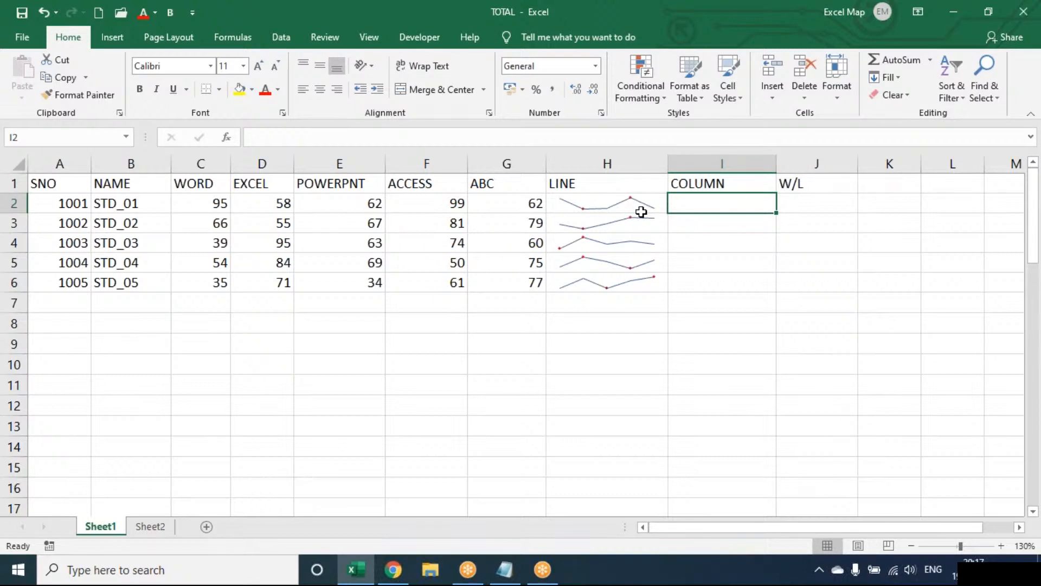
Insert column sparklines of the C2:G2 marks in I2 and fill them down to I6
left_click(111, 37)
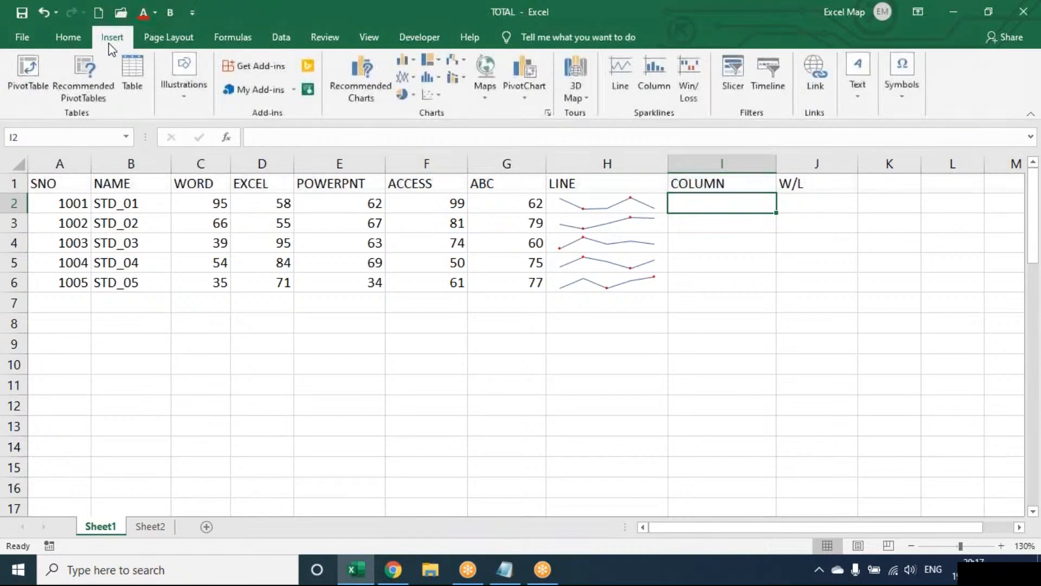
left_click(662, 80)
left_click_drag(179, 204, 483, 205)
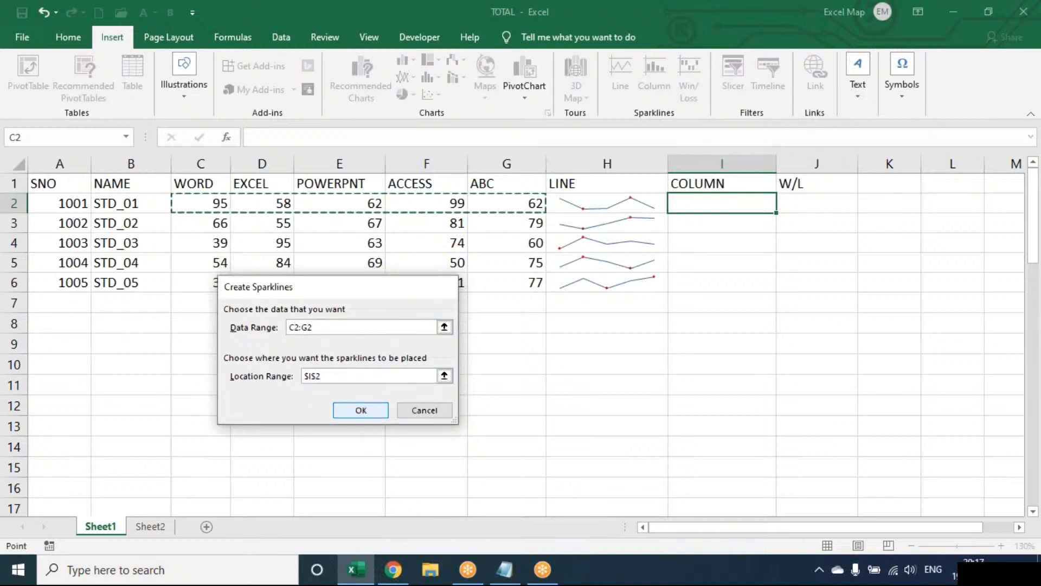
left_click(360, 410)
left_click_drag(777, 213, 775, 288)
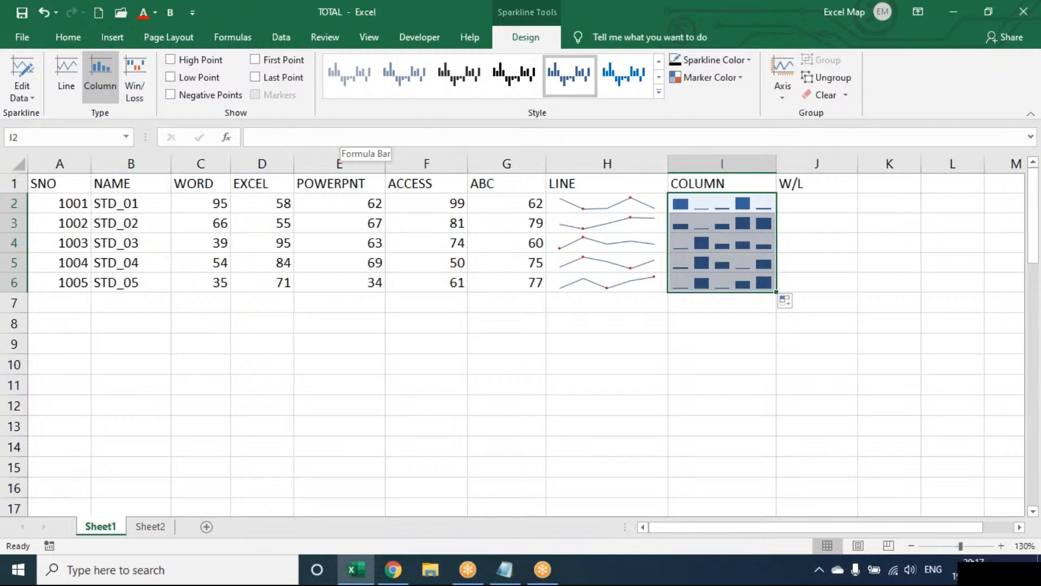
left_click(844, 198)
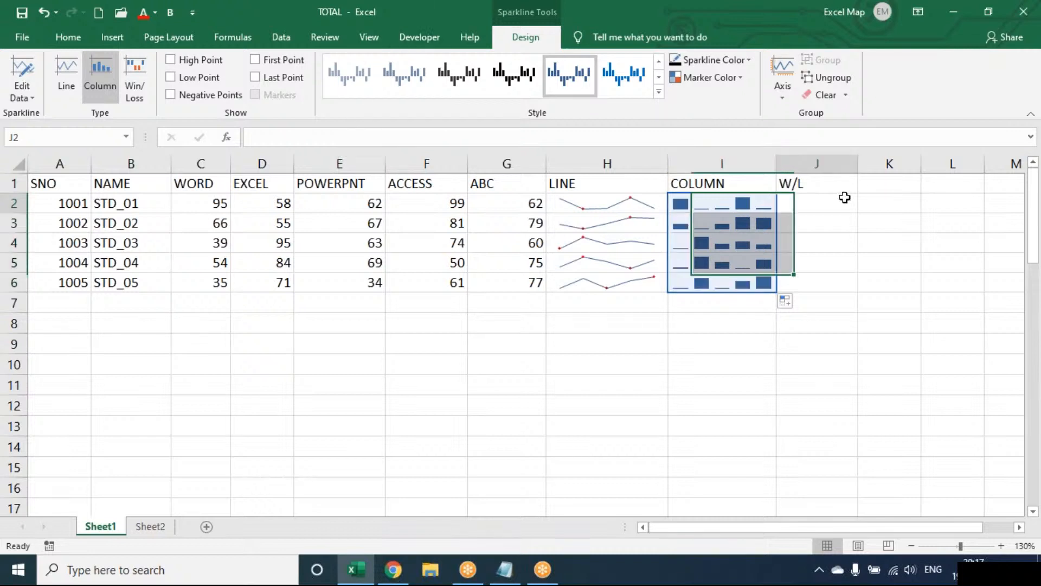
Widen column J and add win/loss sparklines from C2:G2 in J2, filled down to J6
left_click_drag(858, 164, 892, 164)
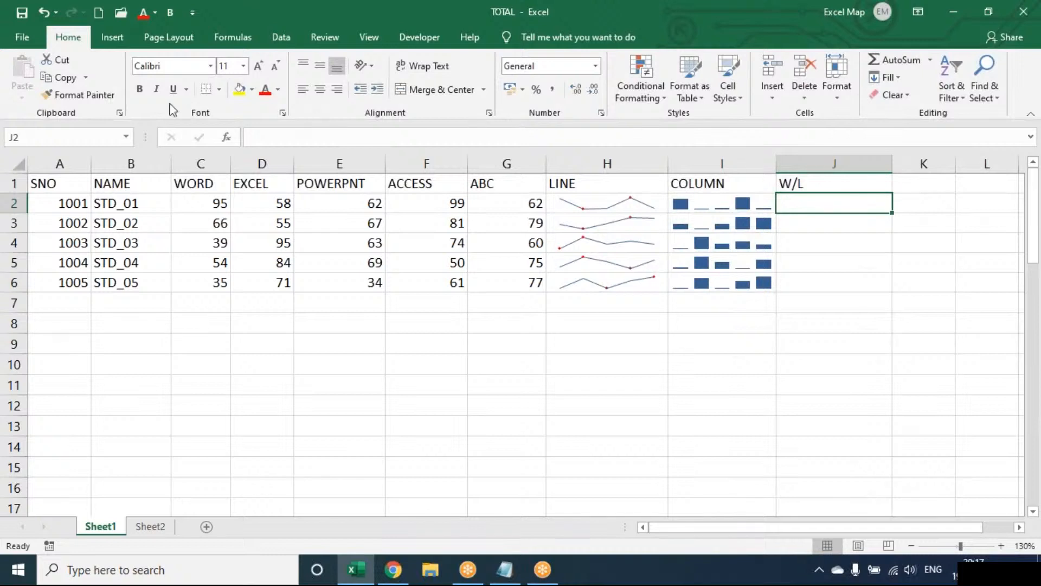
left_click(117, 39)
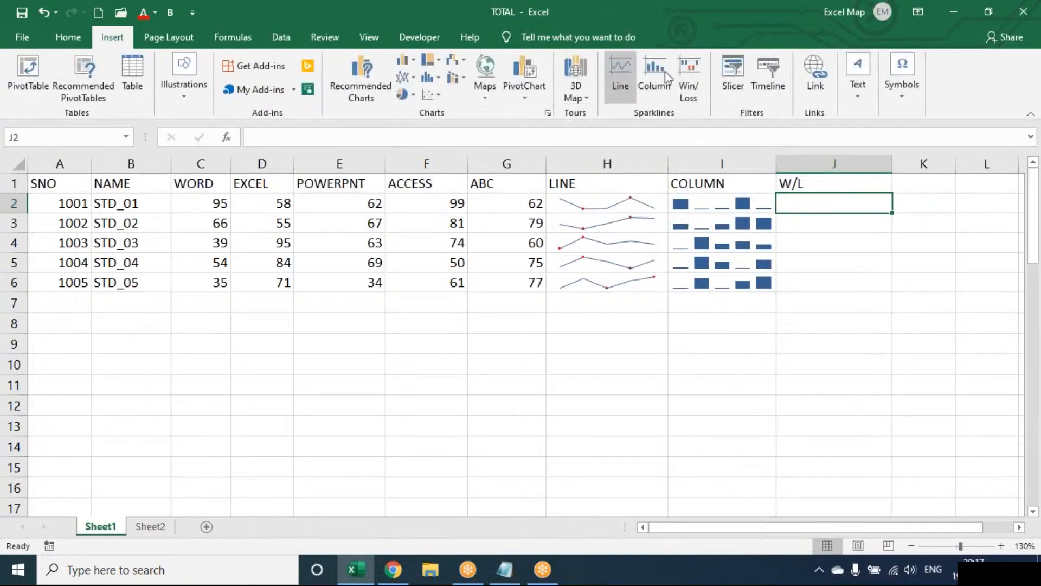
left_click(687, 77)
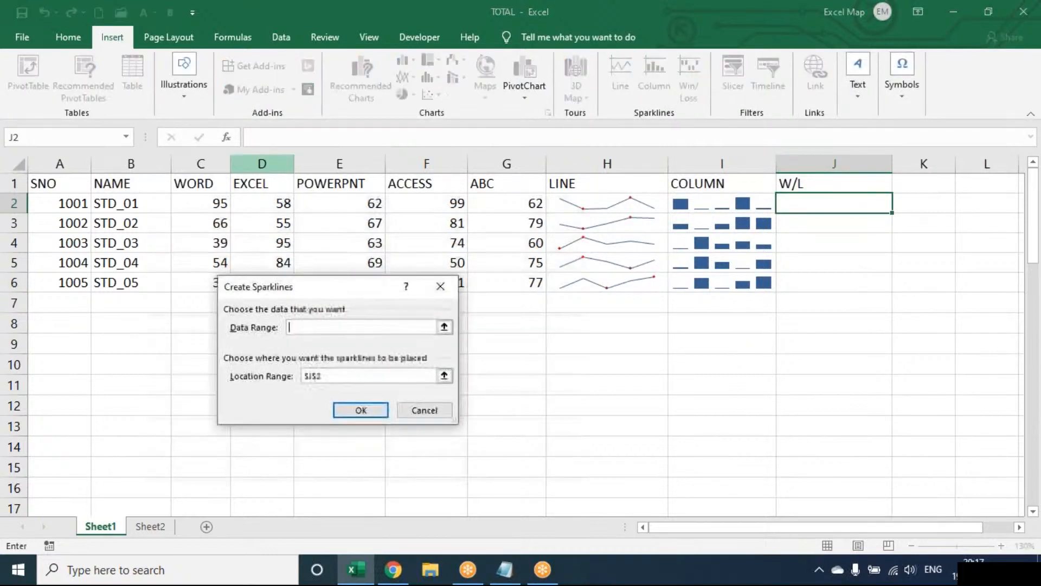
left_click_drag(198, 202, 505, 196)
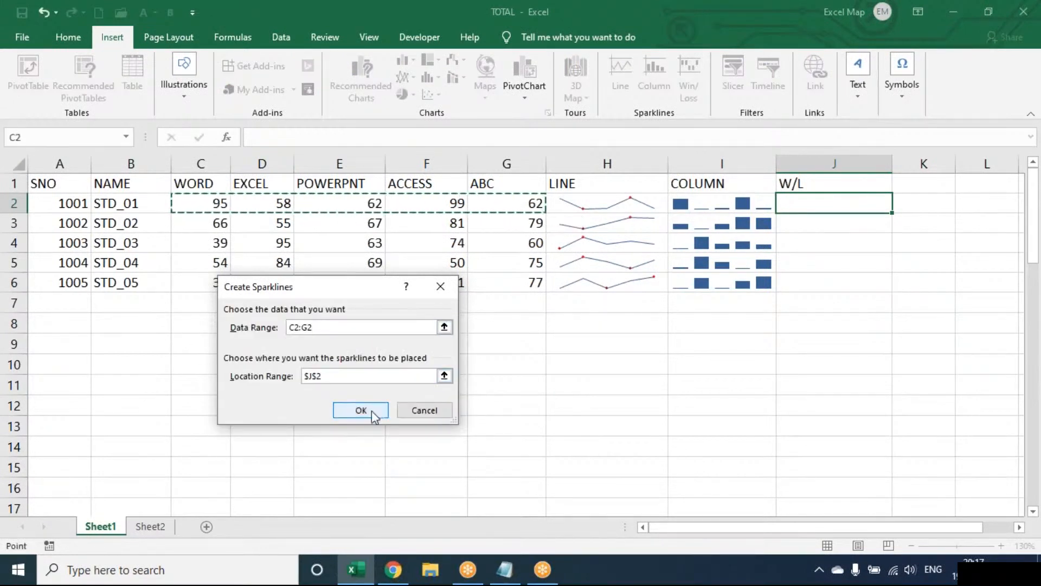
left_click(368, 410)
left_click_drag(890, 211, 876, 298)
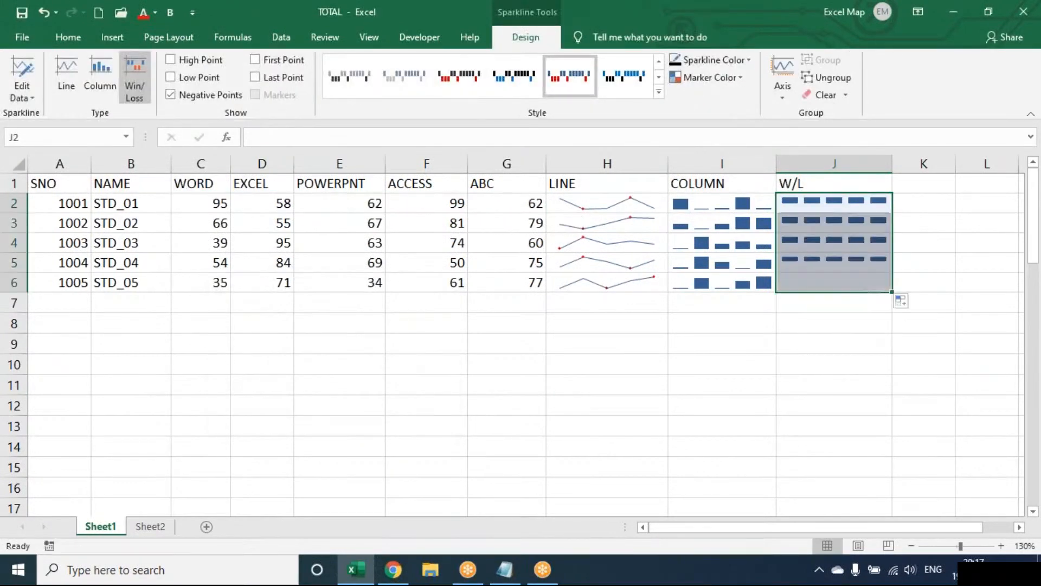
left_click(378, 234)
Enter negative marks: -35 in E4, -55 in F3 and -56 in C6
type("-35")
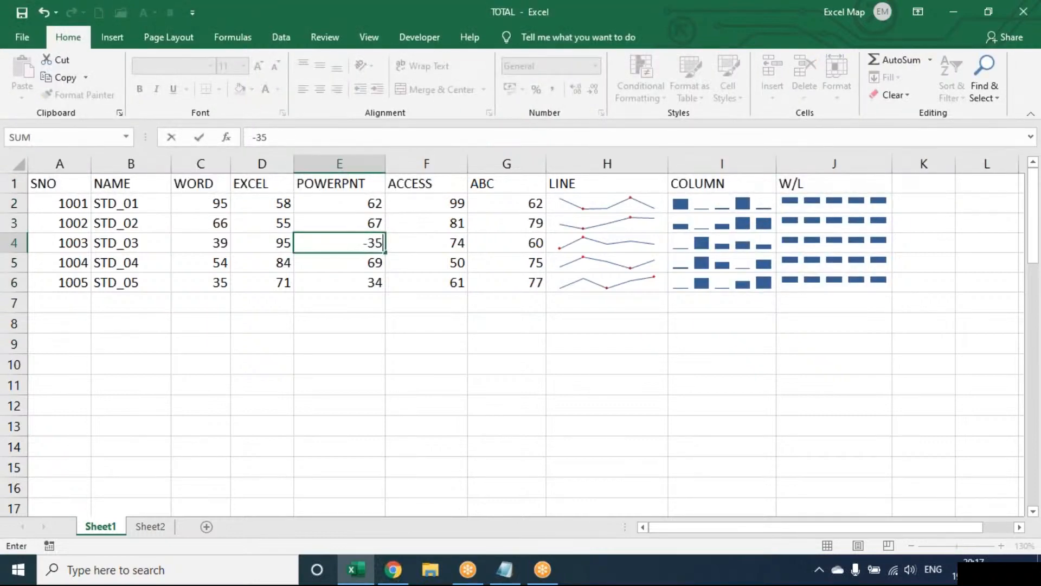
key("Return")
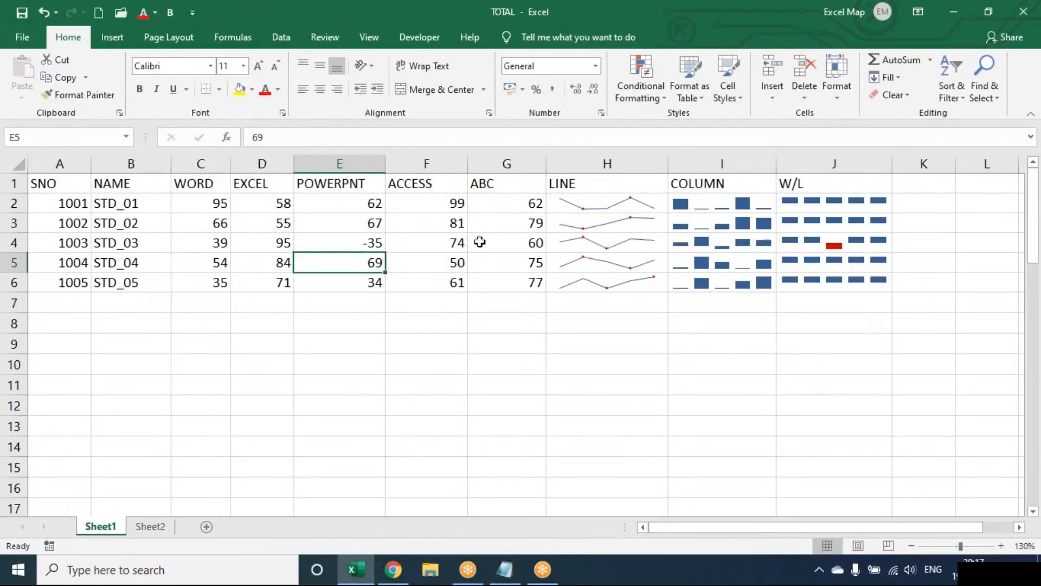
left_click(455, 223)
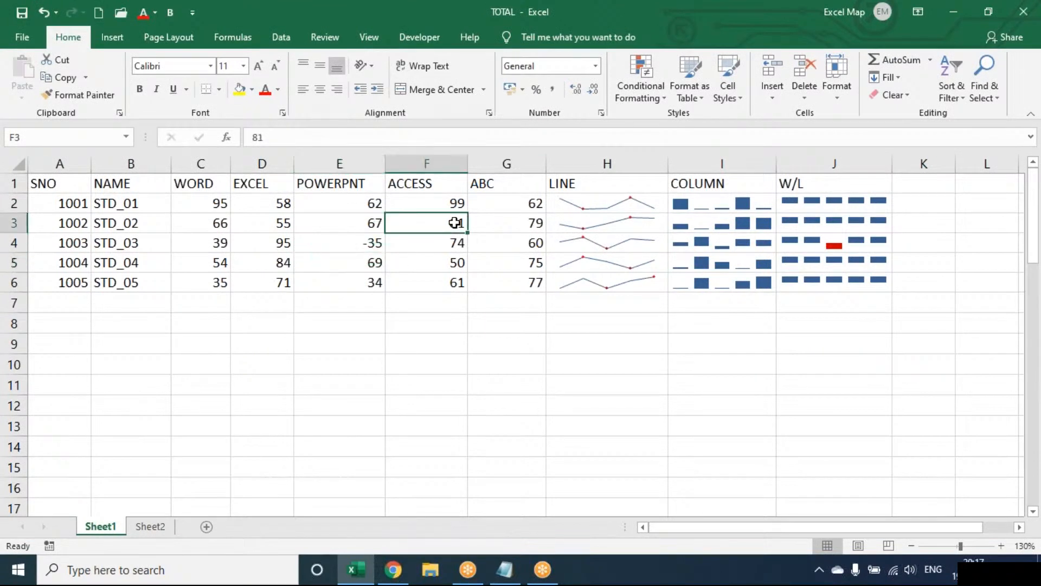
type("-55")
key("Return")
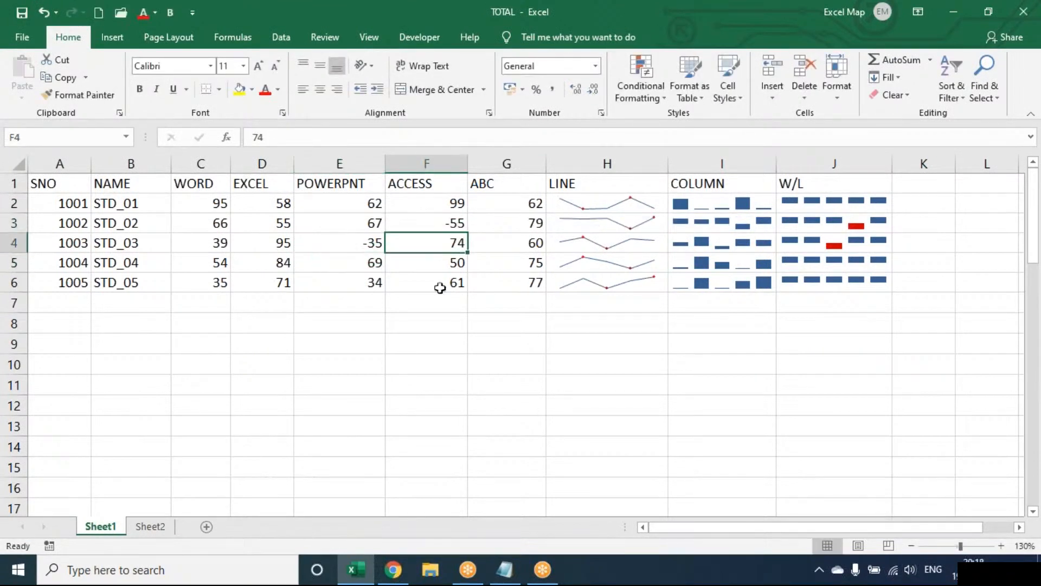
left_click(204, 288)
type("-")
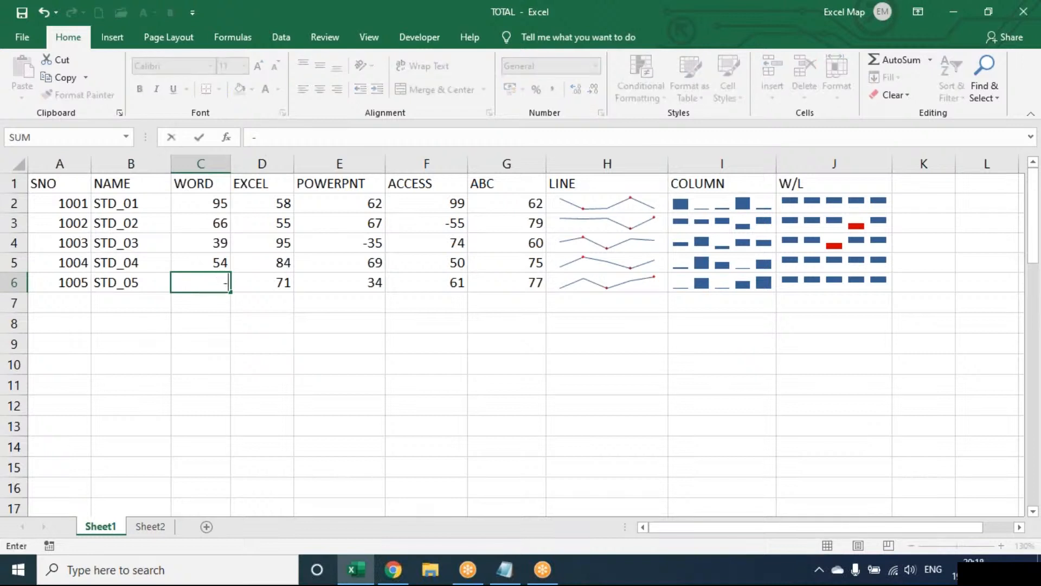
type("56")
key("Return")
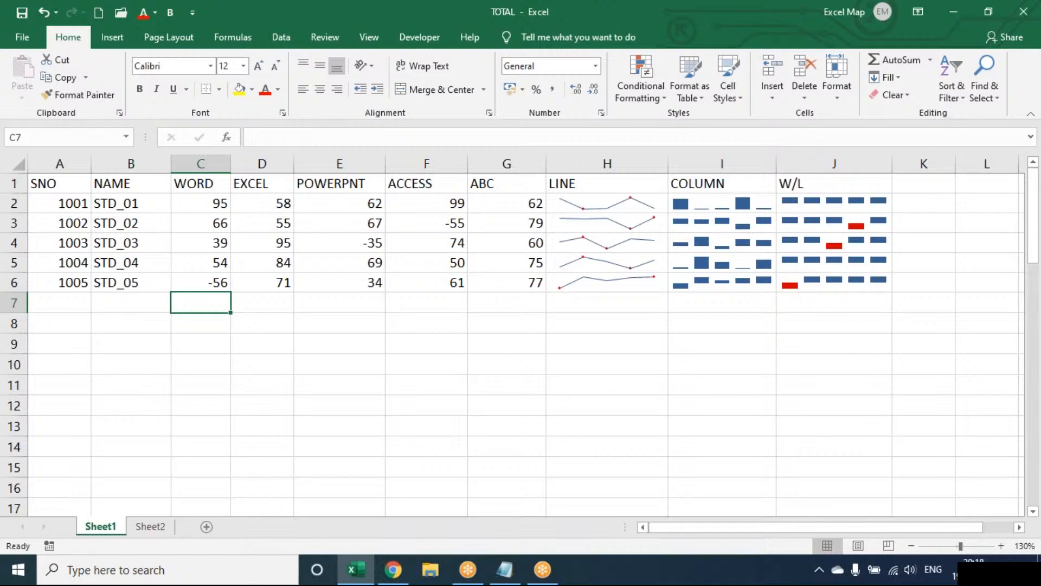
Select the sparkline block H1:J6, then clear the selection
left_click(656, 183)
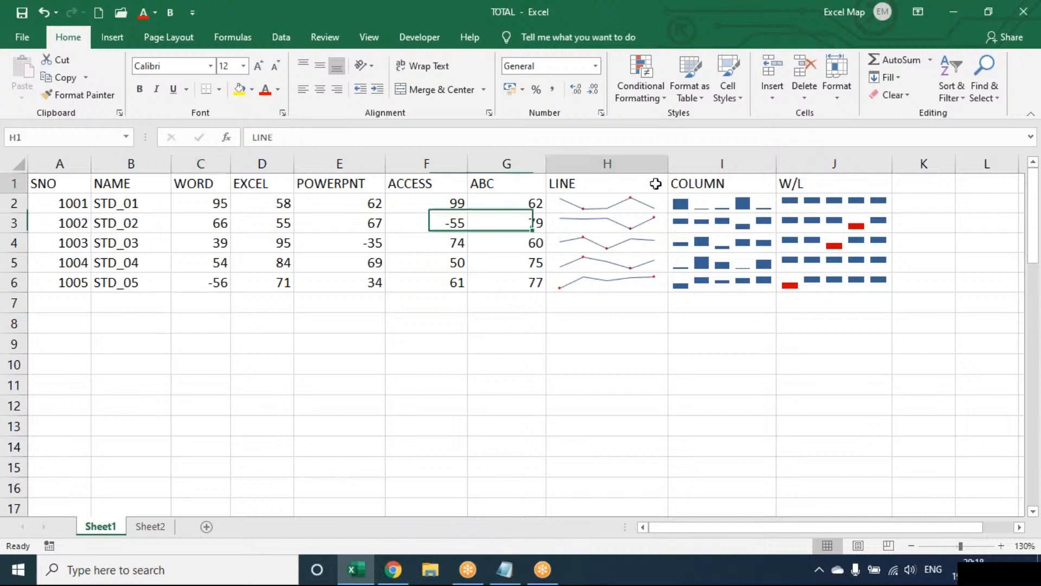
left_click_drag(655, 184, 886, 283)
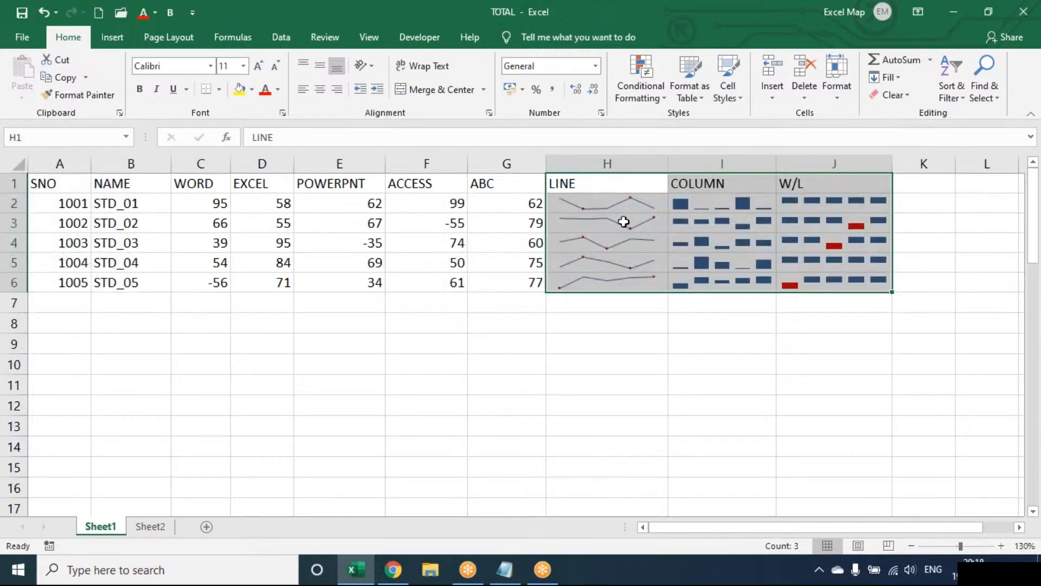
left_click(383, 381)
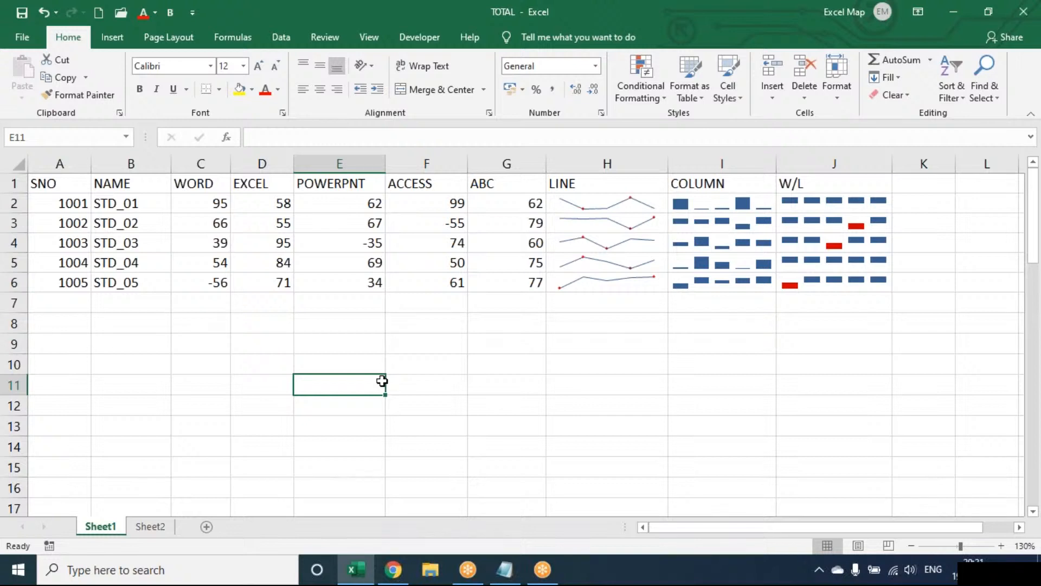
Show the Insert tab in Excel, then switch to the Notepad OPERATORS notes
left_click(123, 38)
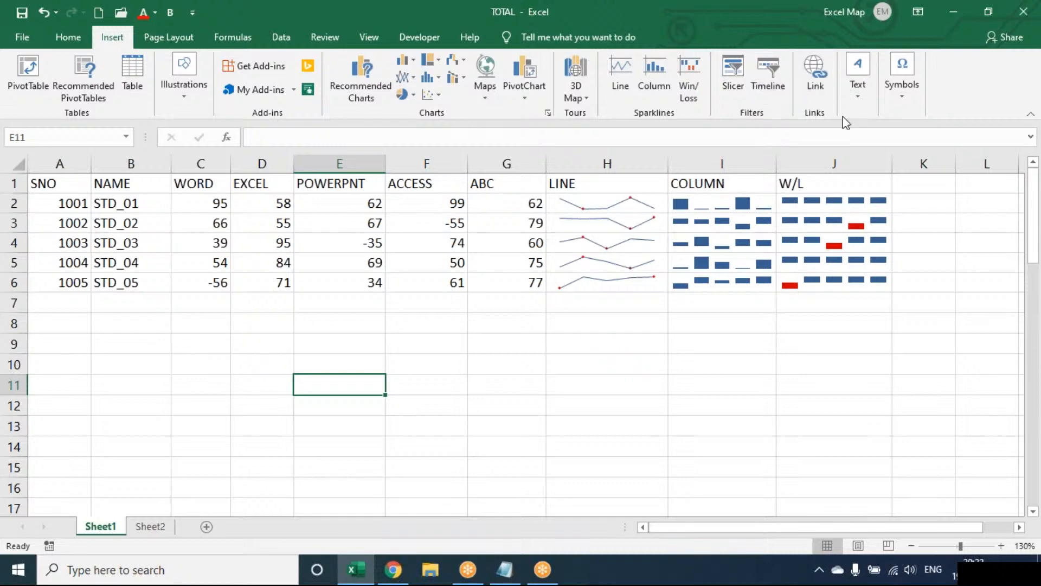
left_click(505, 570)
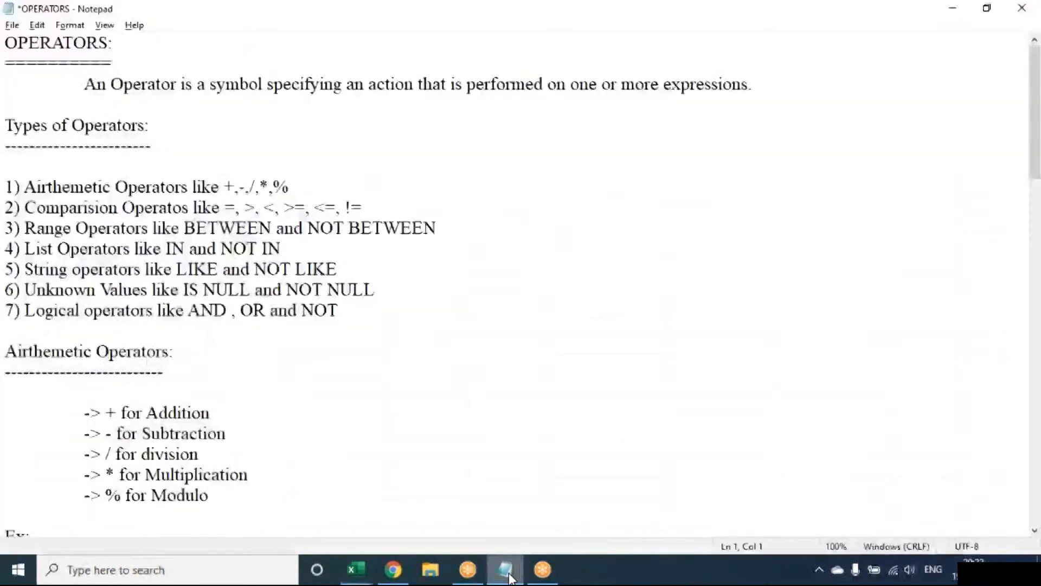
Write a 'Hyperlink:' note: create a link in your document for quick access to webpages and files
key("alt+F4")
type("n")
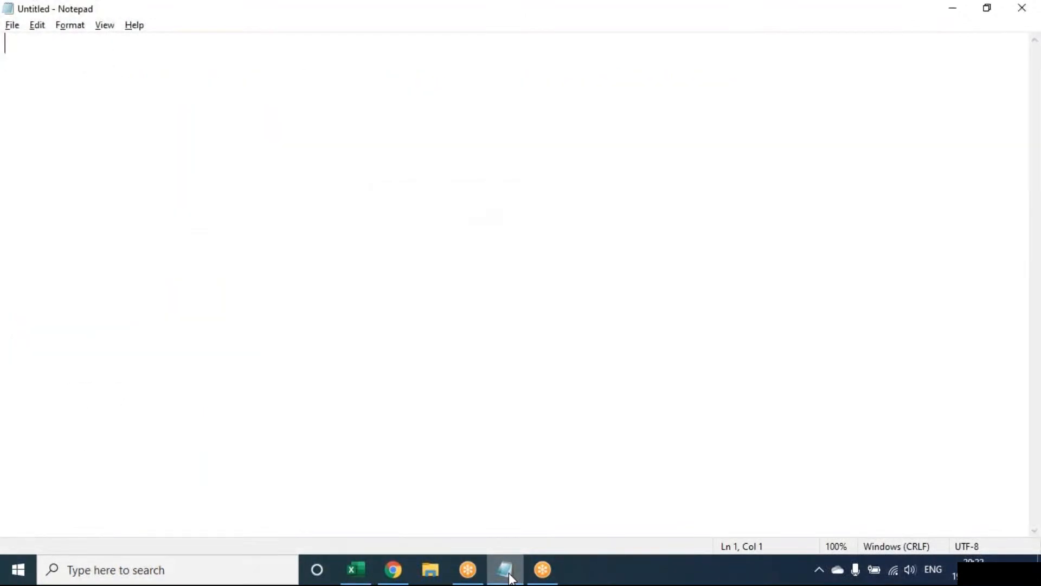
type("H")
type("yup")
key("BackSpace")
key("BackSpace")
type("p")
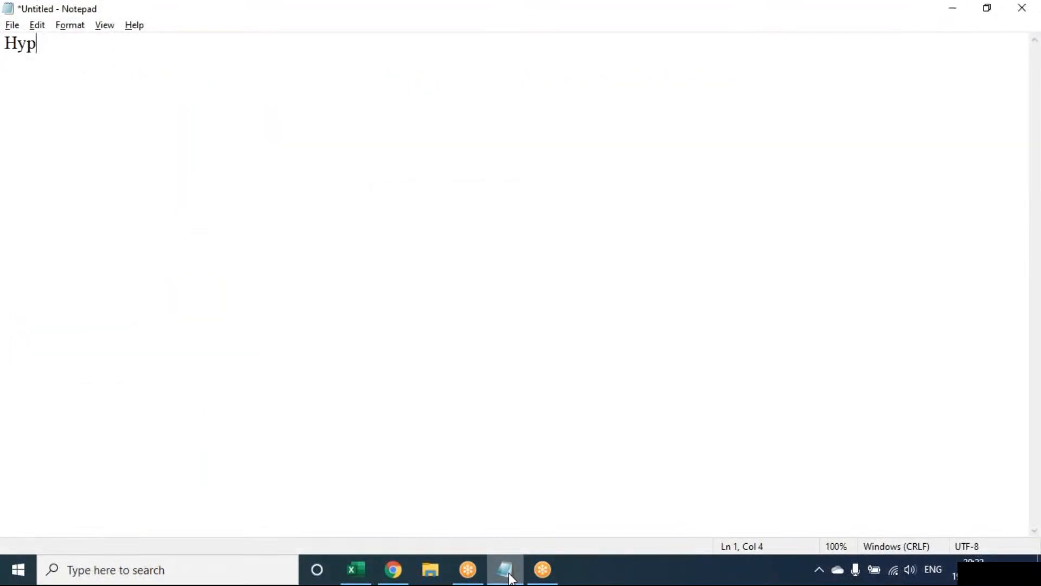
type("erlink:")
key("Return")
key("Tab")
type("Create")
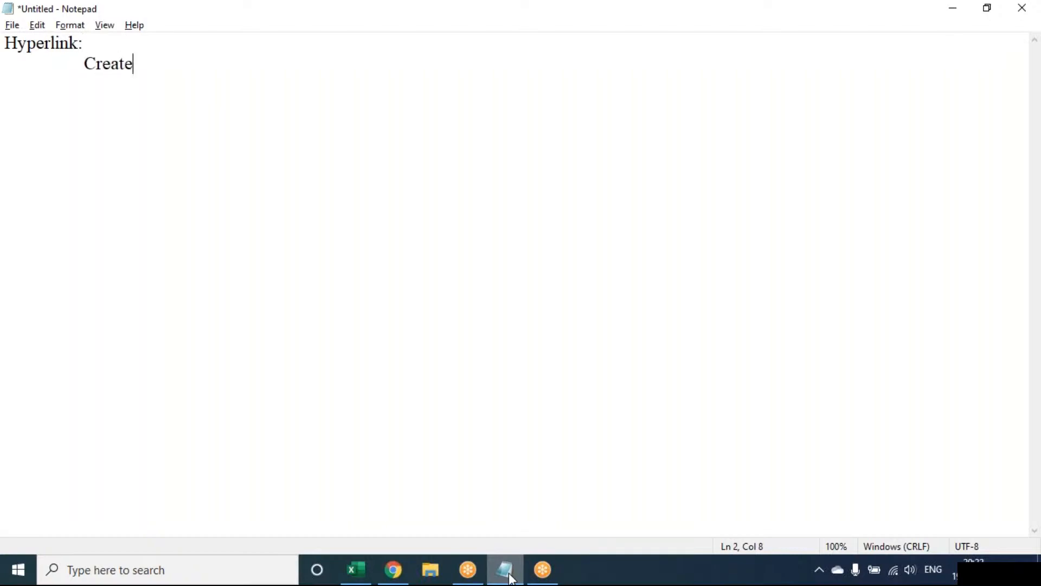
type(" alink y")
key("BackSpace")
key("BackSpace")
key("BackSpace")
key("BackSpace")
key("BackSpace")
key("BackSpace")
type("link")
key("BackSpace")
key("BackSpace")
type("ink in you")
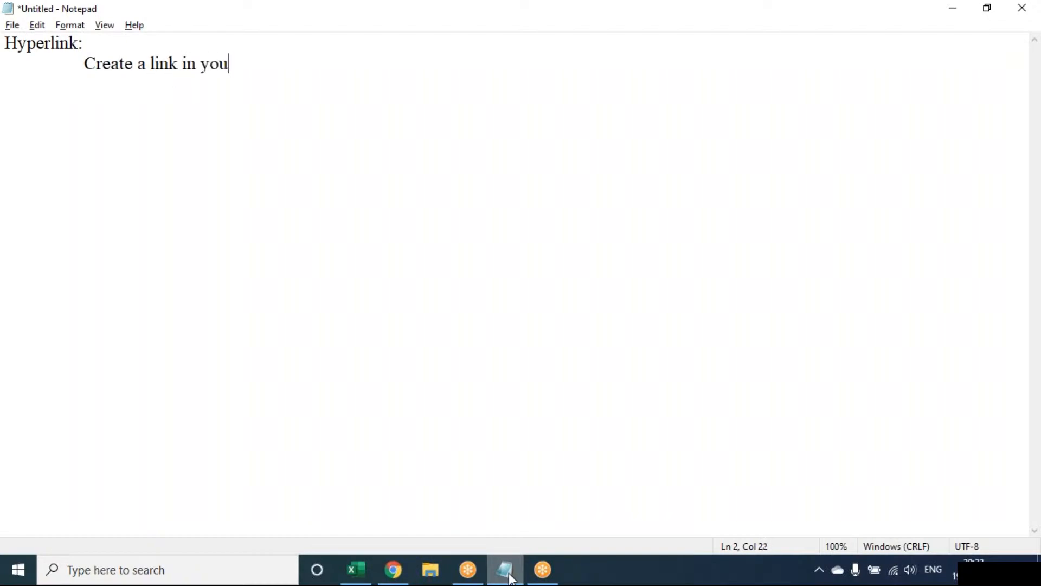
key("BackSpace")
type("r document for ")
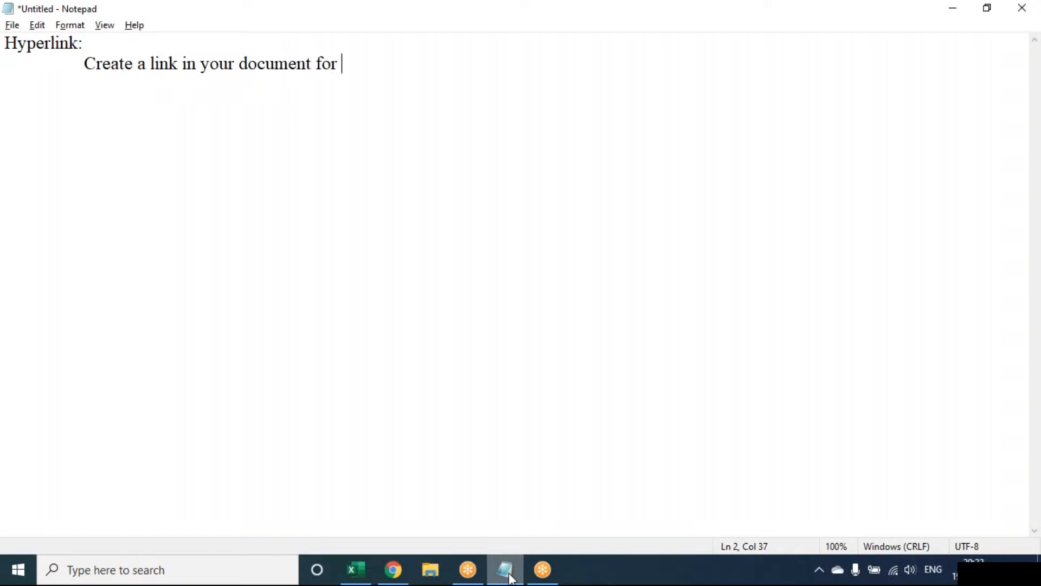
type("quick access to w")
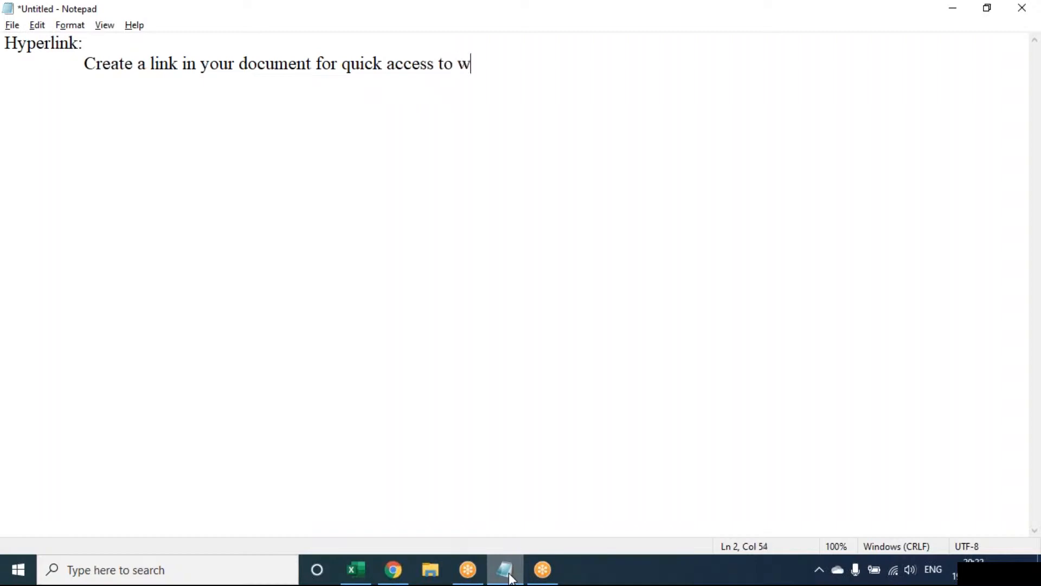
type("ebpages ")
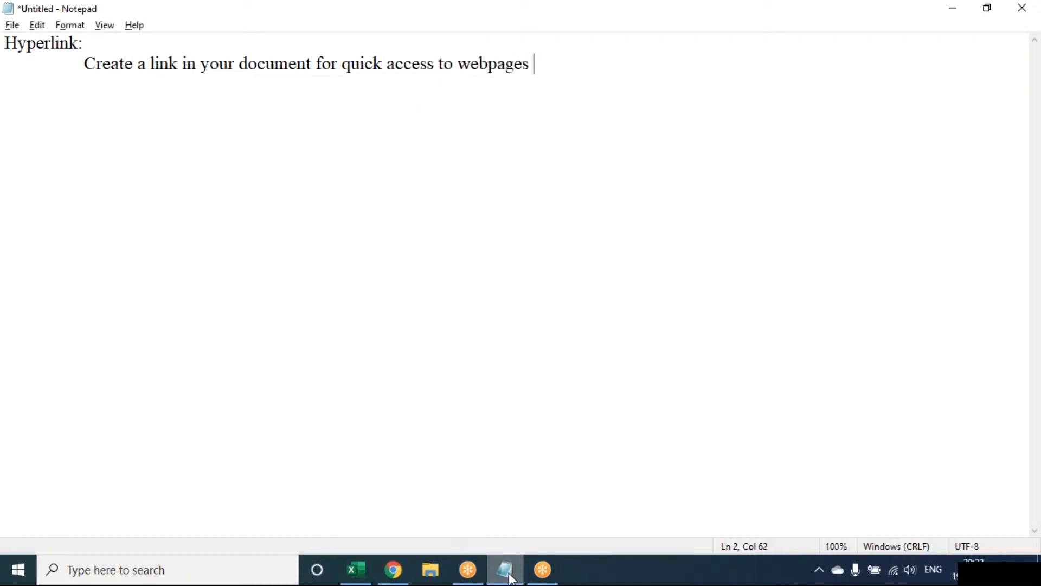
type("and files")
Add an indented CTRL + K shortcut line, then return to Excel and start a new blank workbook
key("Return")
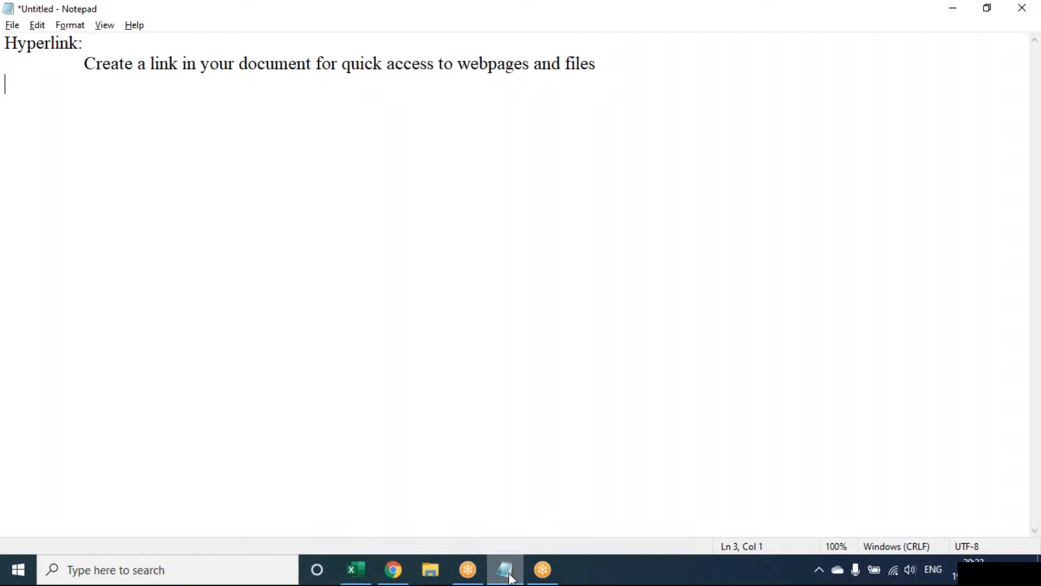
key("Tab")
key("Return")
key("Tab")
type("CTRL + K")
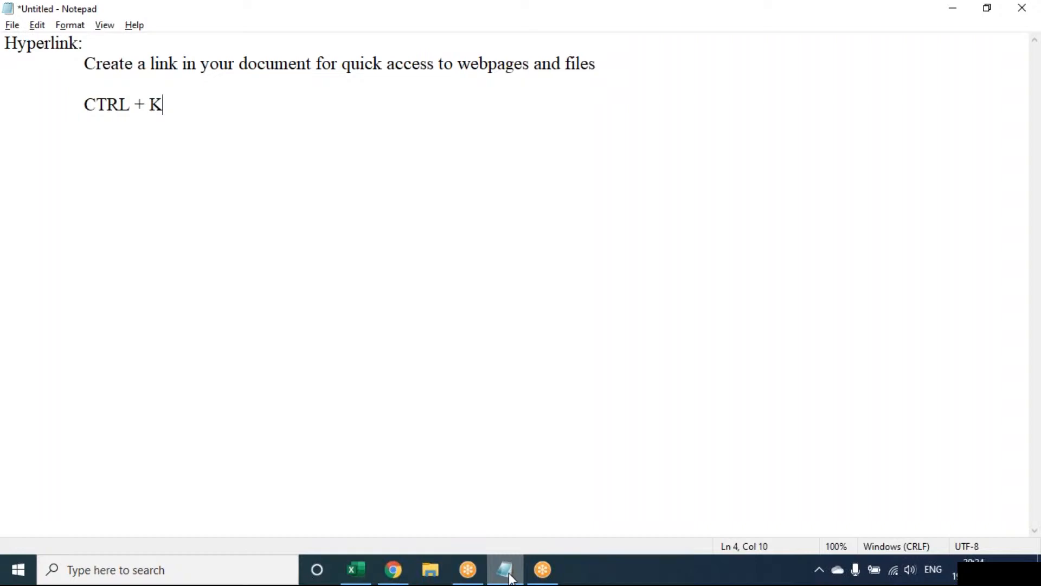
left_click(356, 569)
key("ctrl+n")
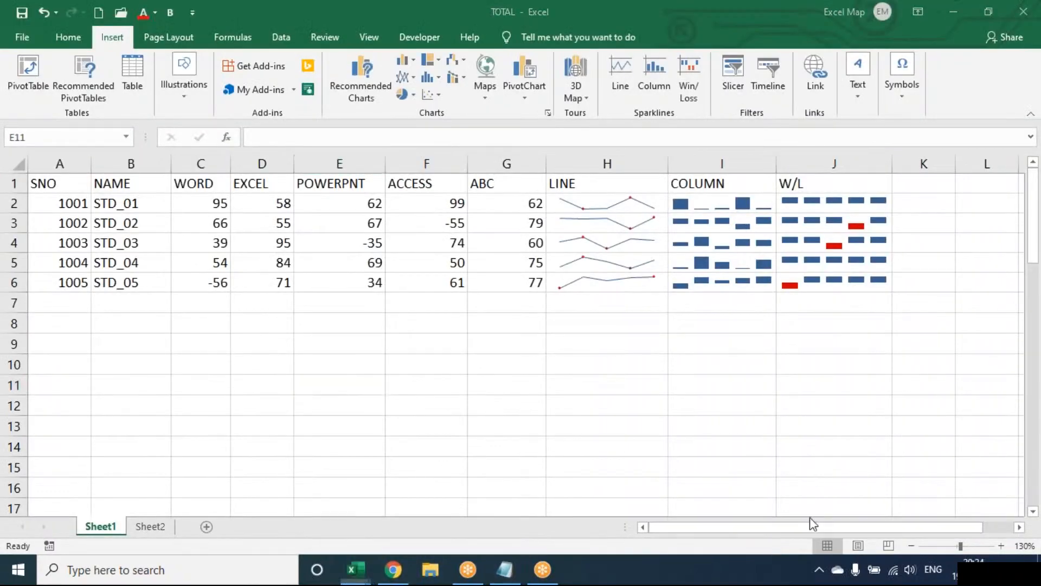
Zoom the new Book1 sheet in by two increments
left_click(1000, 546)
left_click(1000, 547)
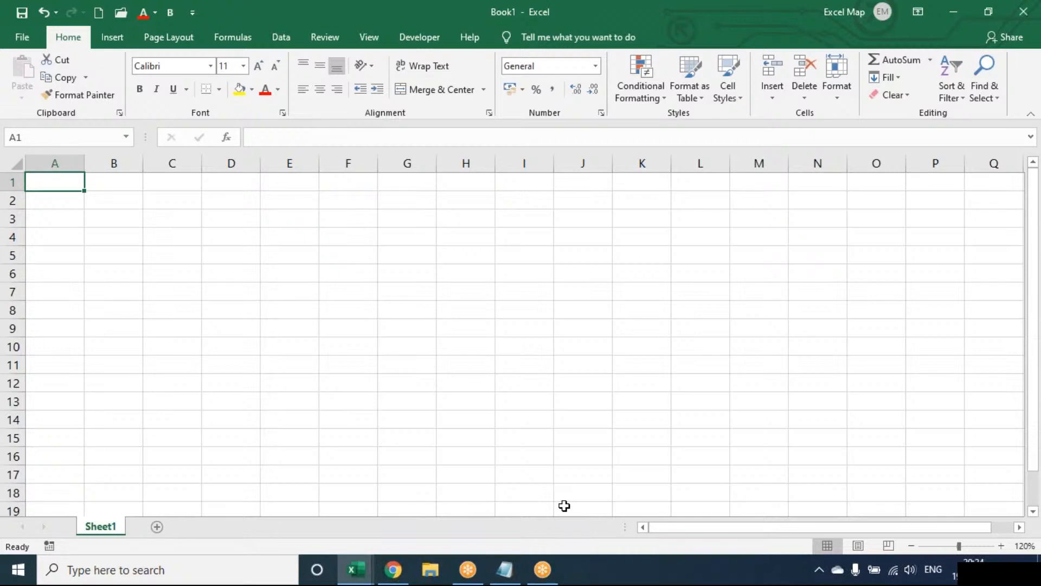
Enter EMP, ATT, SAL and HR into cells A1 to A4
type("EMP")
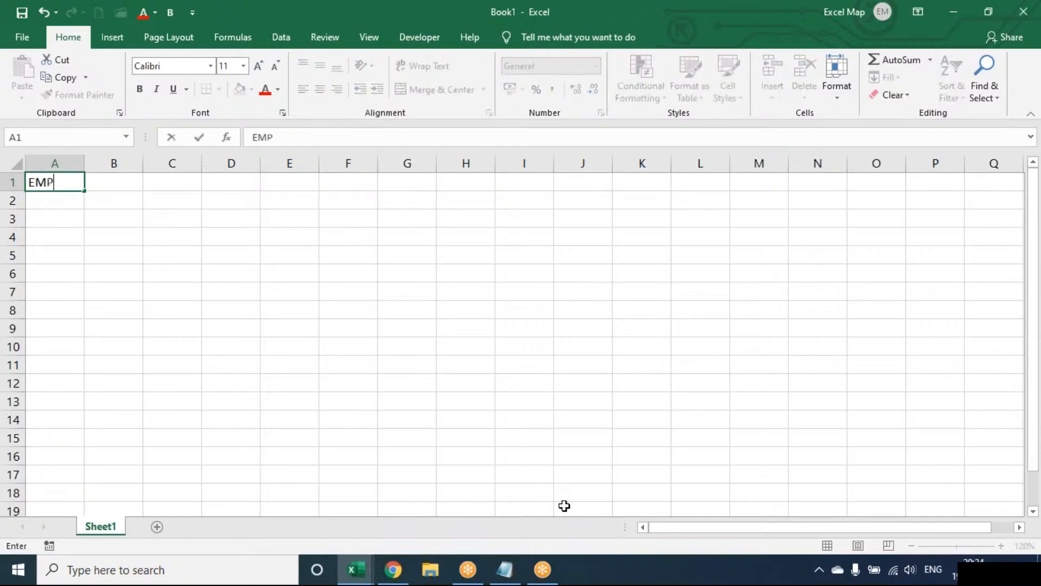
key("Return")
type("ATT")
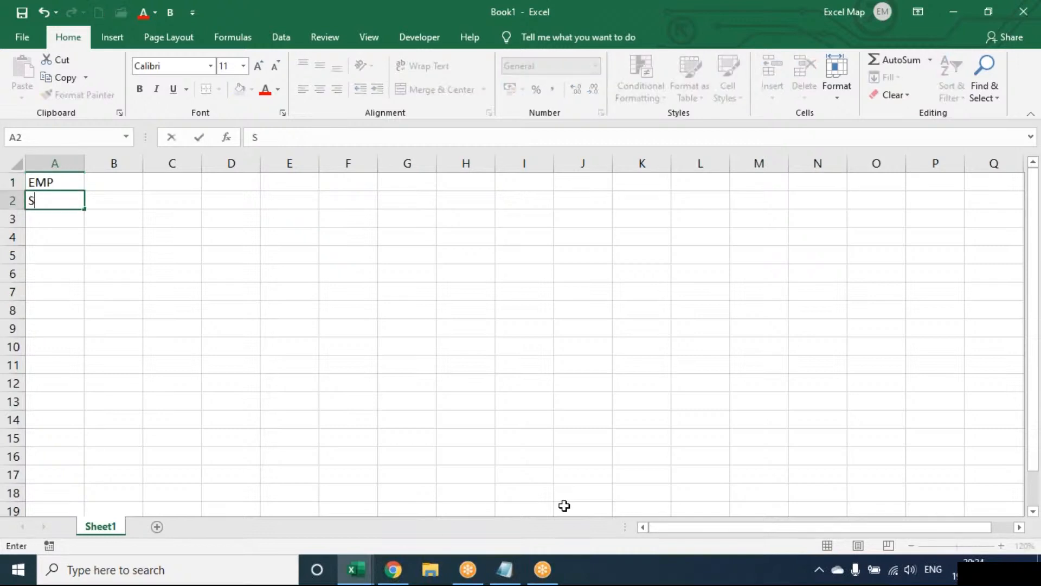
key("Return")
type("SAL")
key("Return")
type("HR")
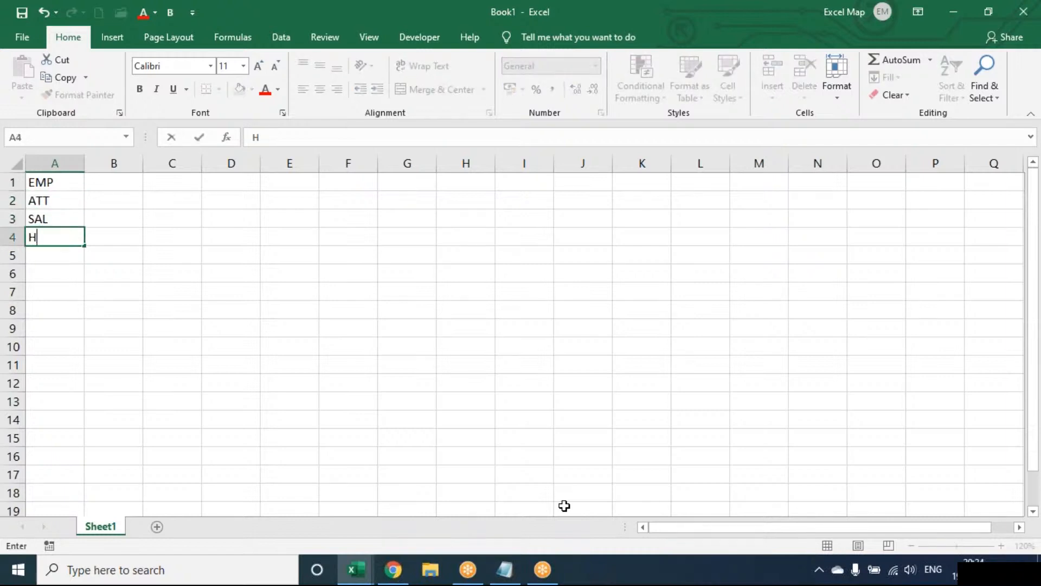
key("Return")
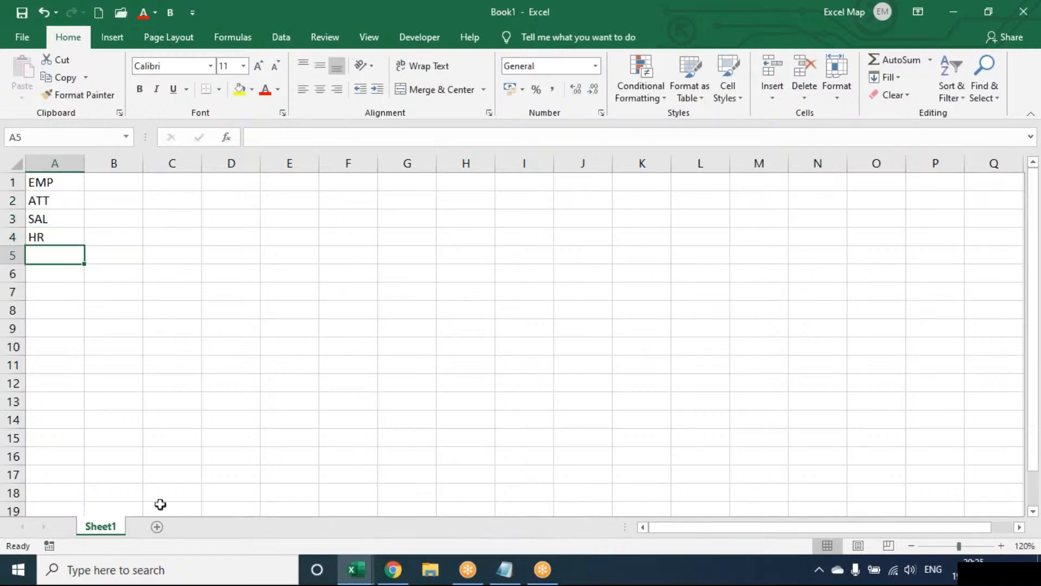
Add four new sheets, Sheet2 to Sheet5, and return to Sheet1
left_click(157, 527)
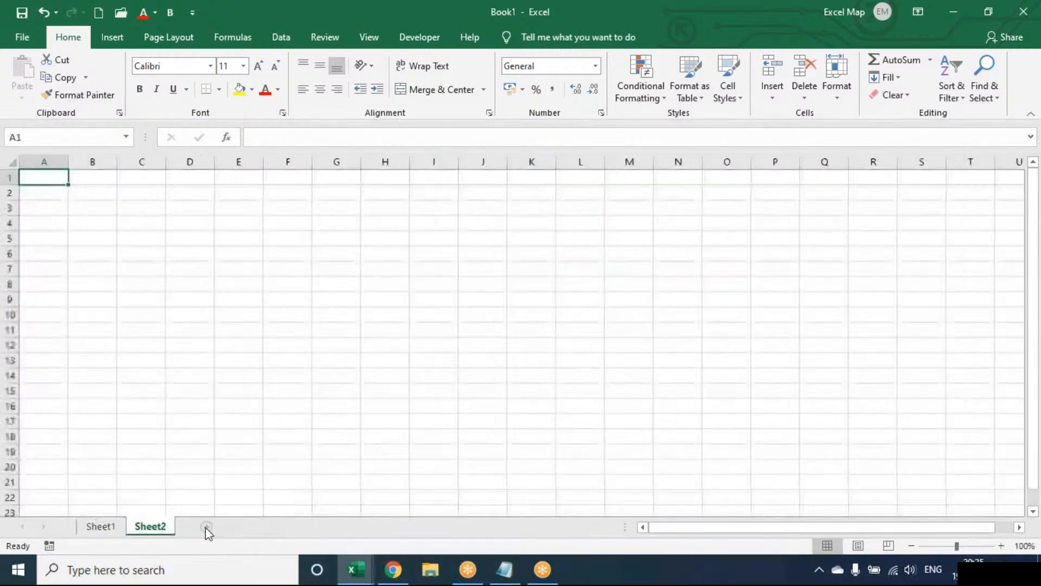
left_click(207, 527)
left_click(257, 527)
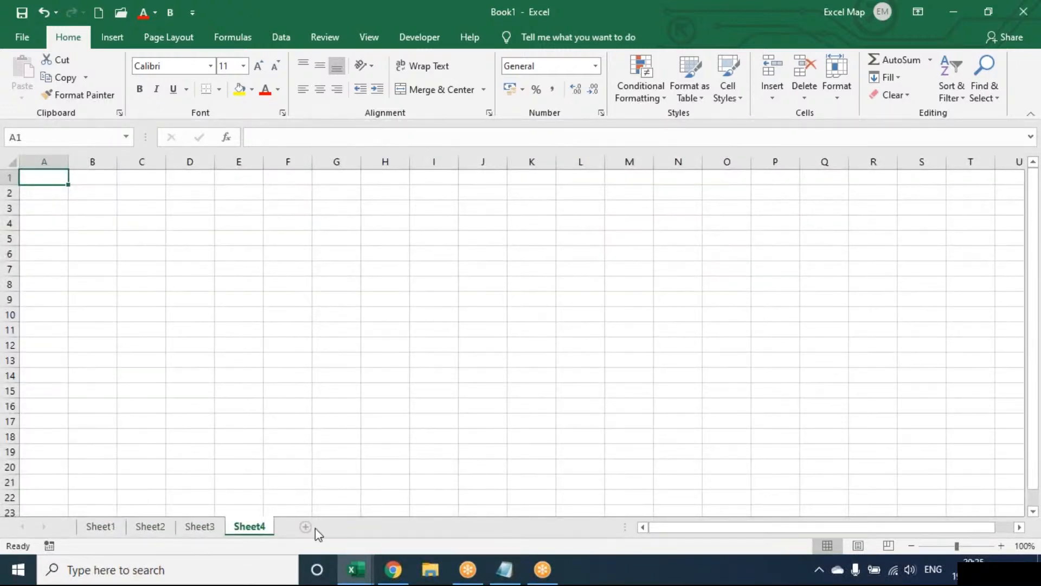
left_click(305, 527)
left_click(101, 527)
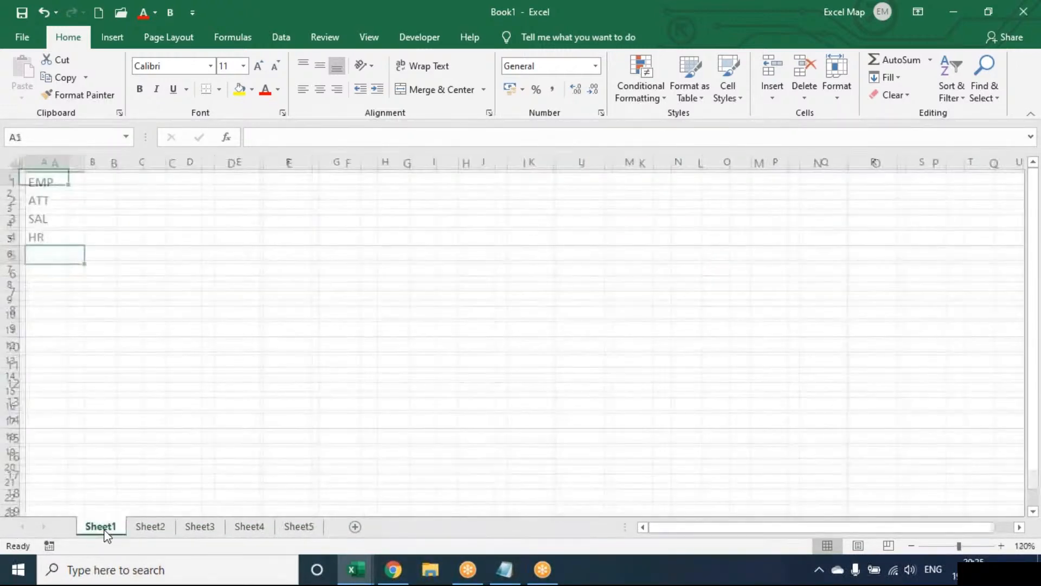
left_click(108, 46)
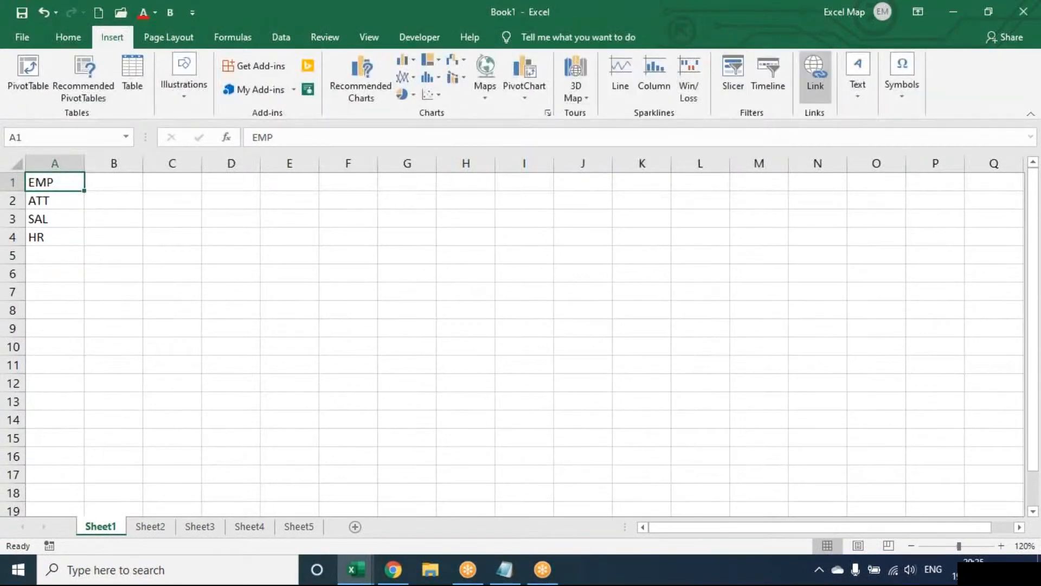
Hyperlink the EMP label in A1 to Sheet4 as a place in this document
left_click(815, 76)
left_click_drag(352, 212, 558, 182)
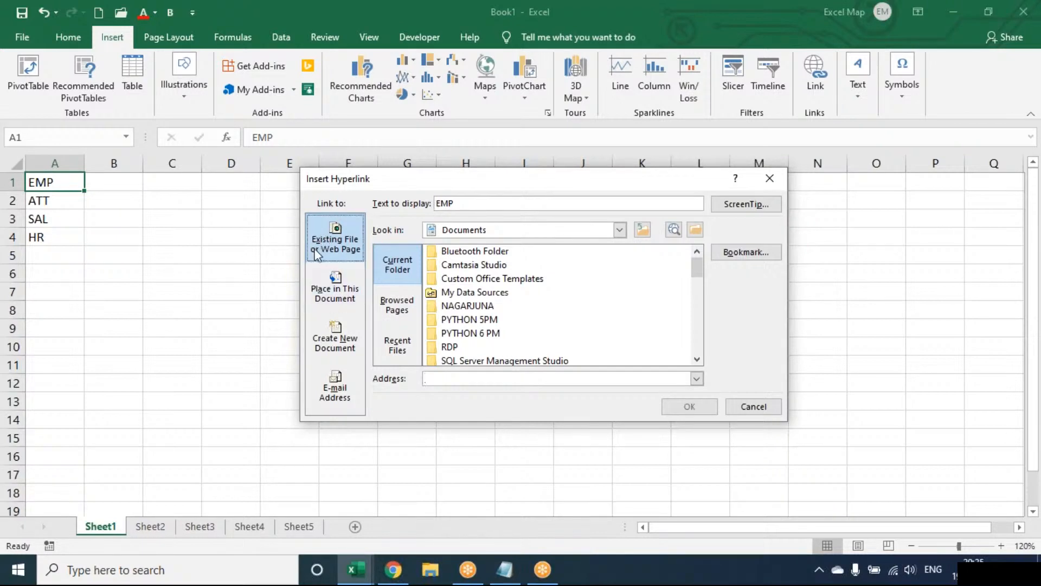
left_click(320, 293)
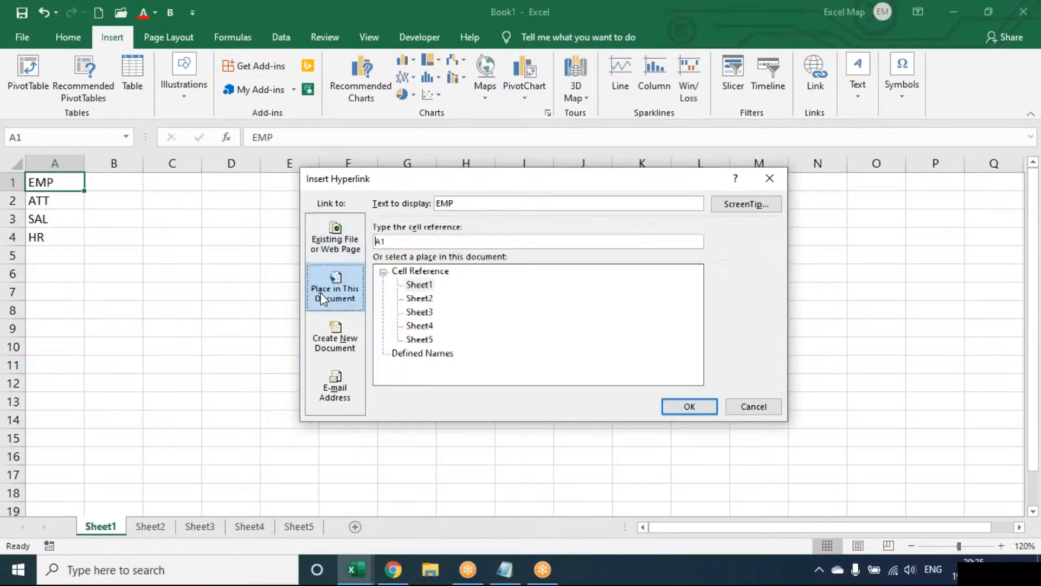
left_click(333, 251)
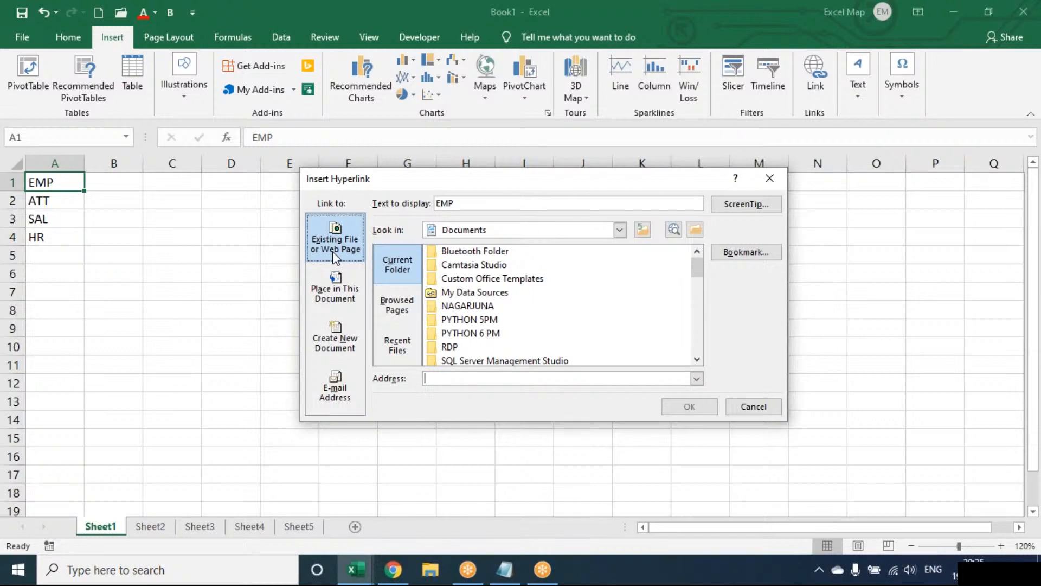
left_click(336, 287)
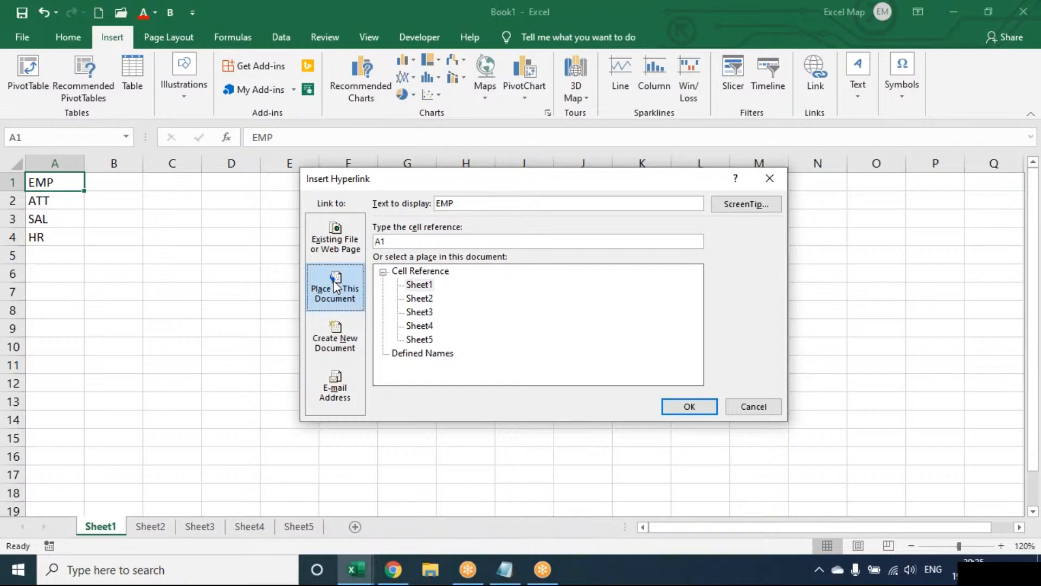
left_click(337, 243)
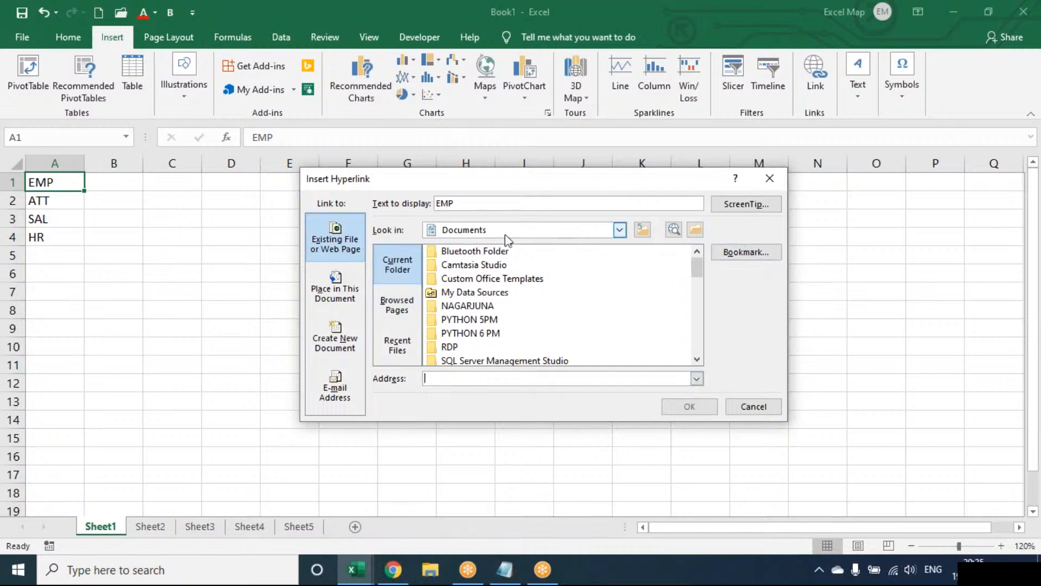
left_click(336, 279)
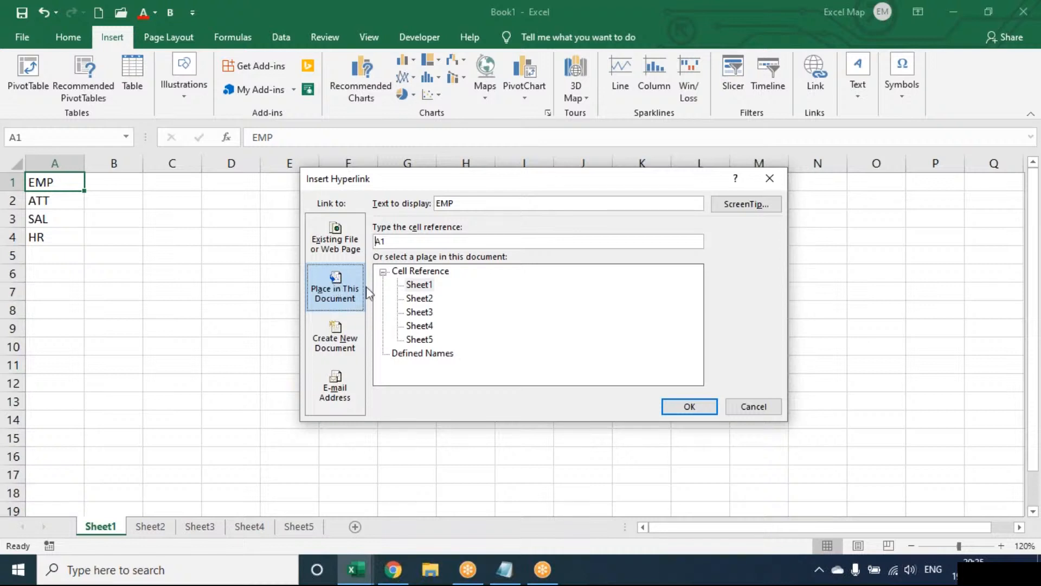
left_click(420, 325)
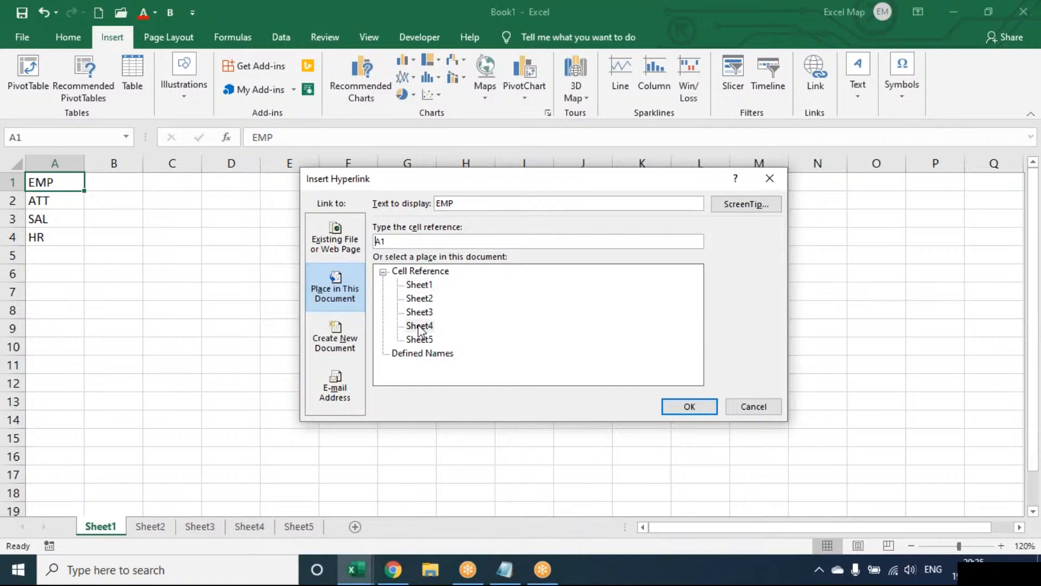
left_click(680, 405)
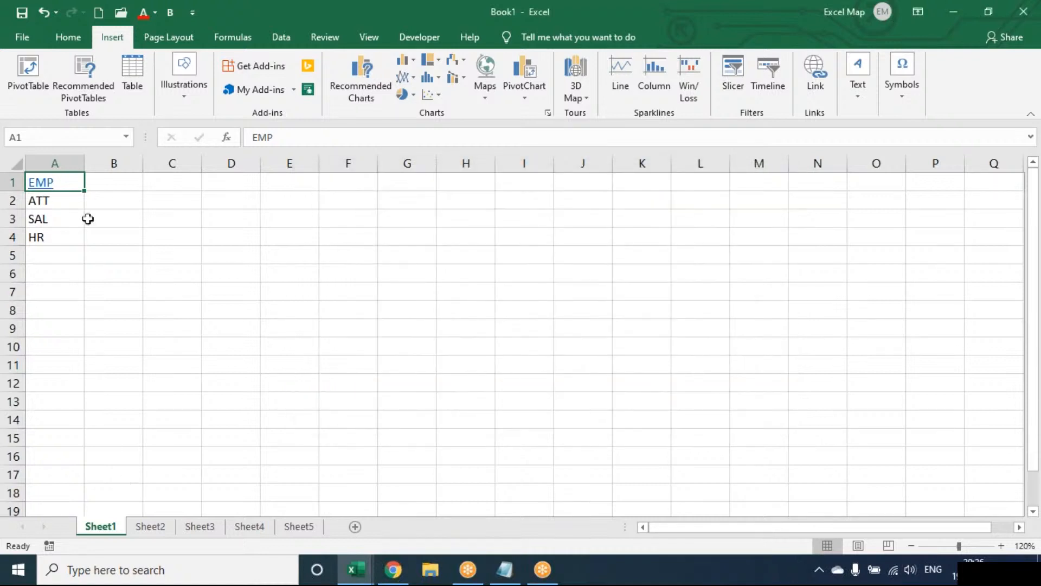
Link ATT in A2 to Sheet5 and SAL in A3 to Sheet2
left_click(71, 198)
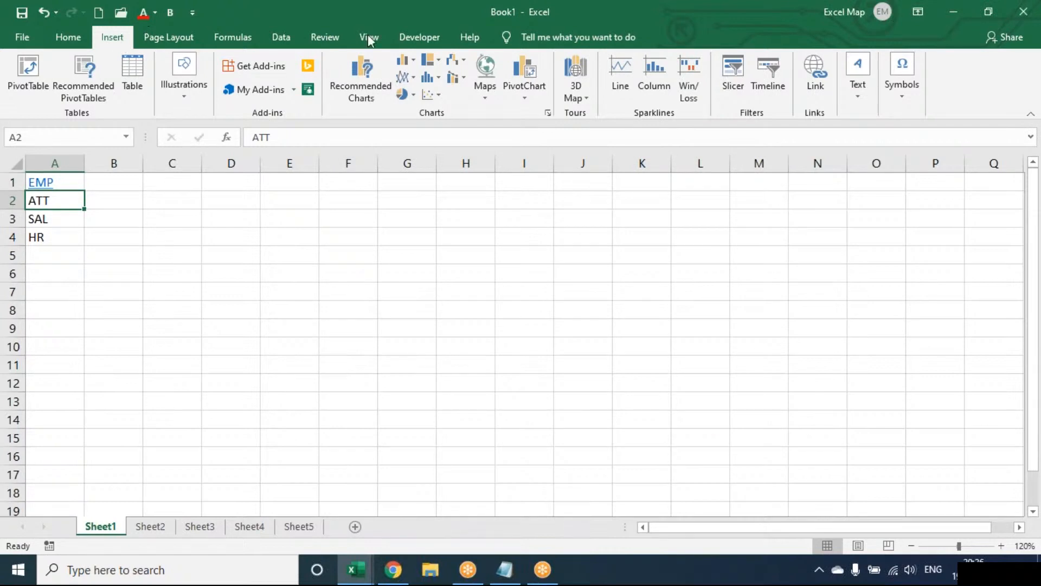
left_click(816, 77)
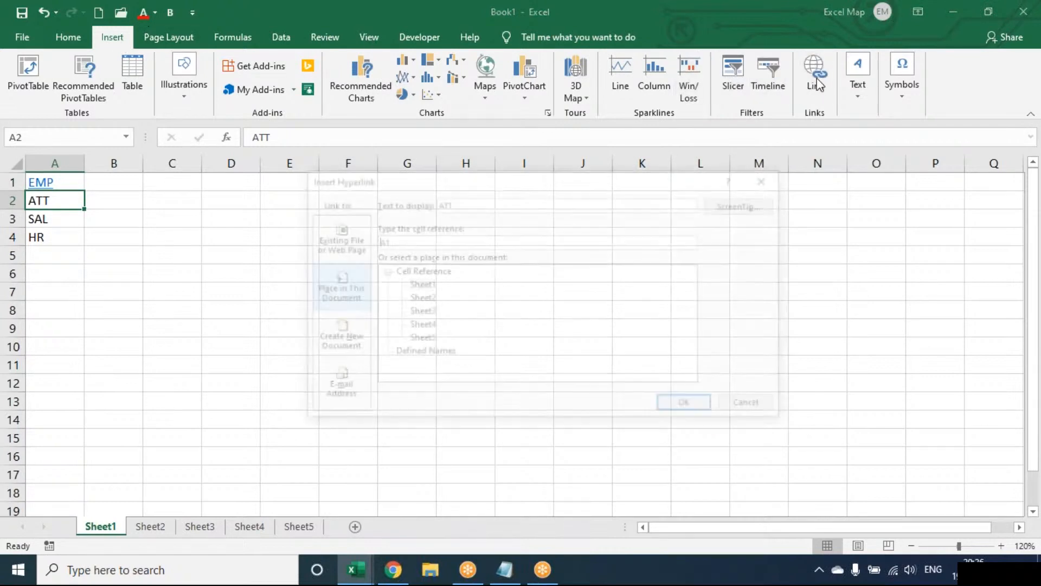
left_click(421, 339)
left_click(683, 406)
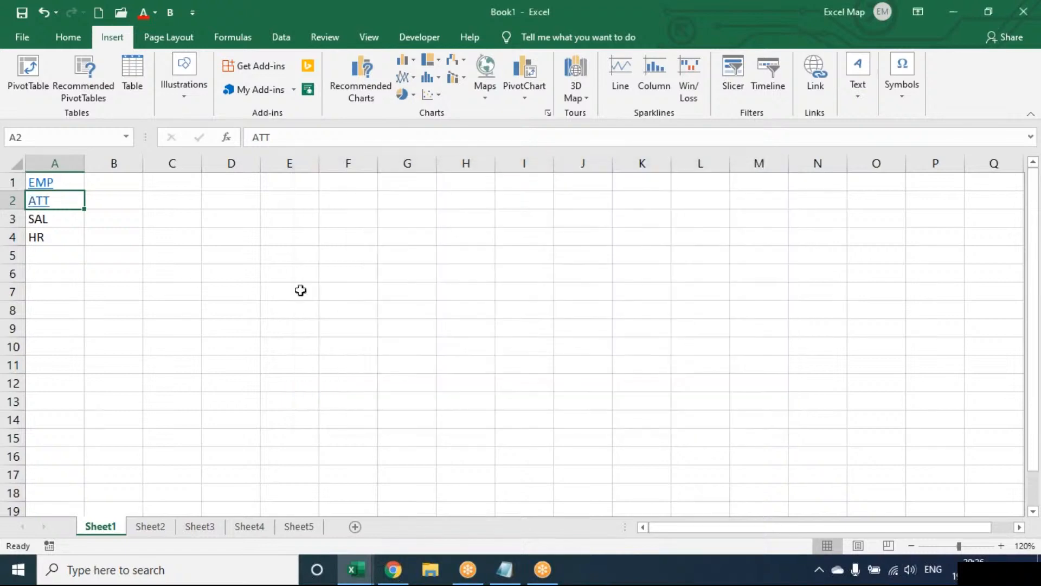
key("Down")
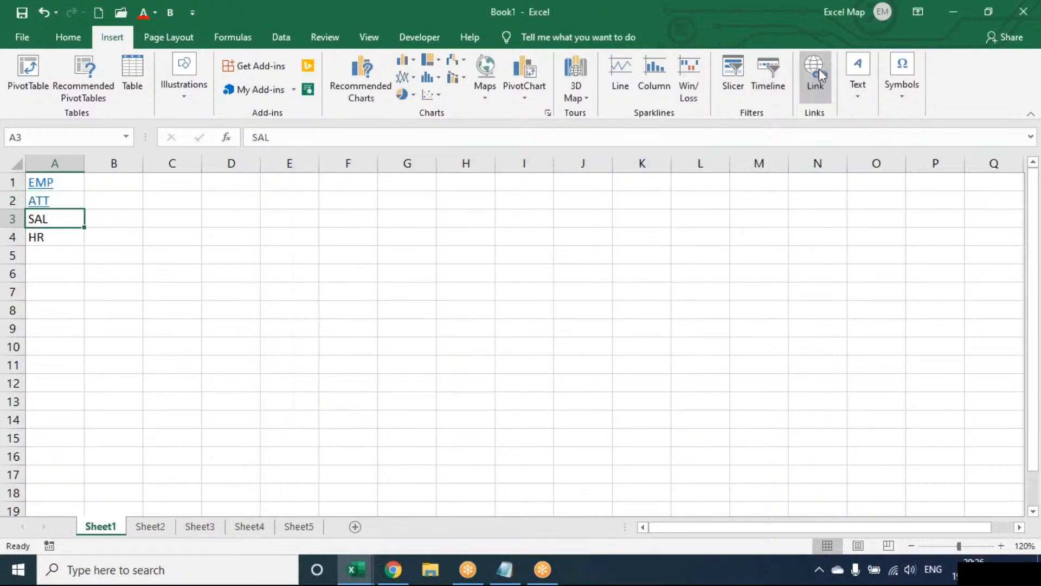
left_click(821, 70)
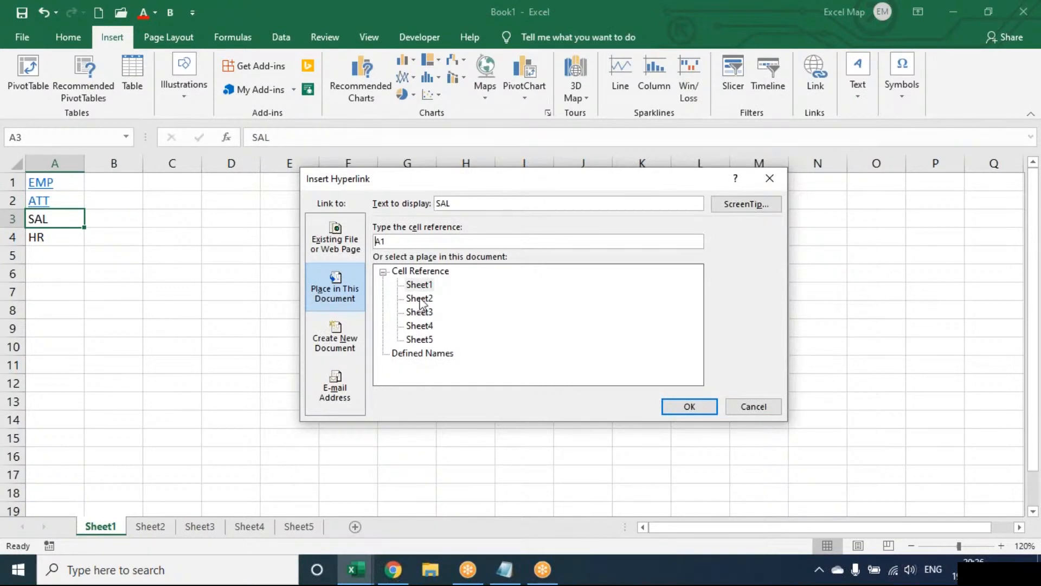
left_click(421, 301)
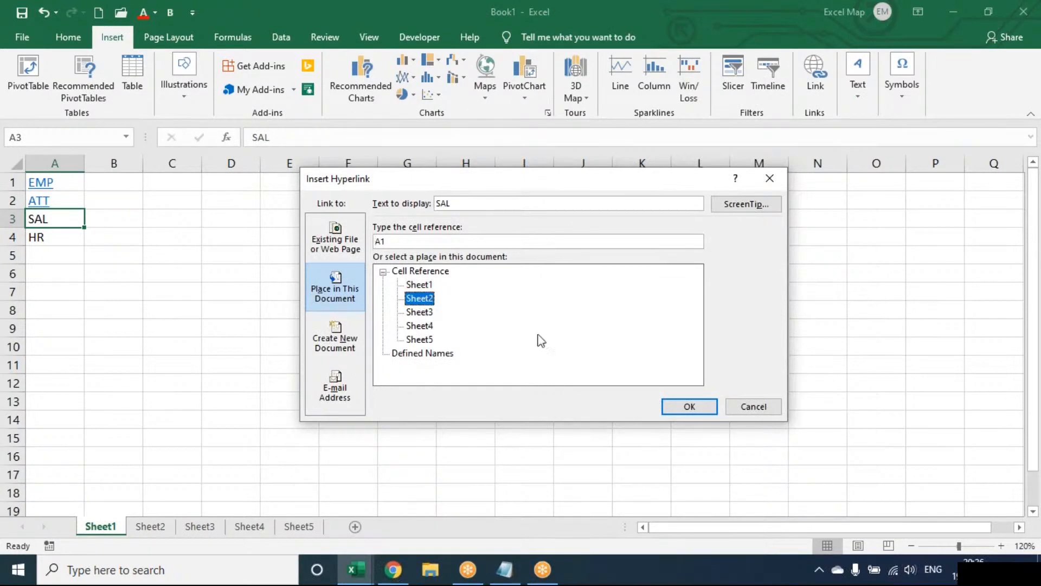
left_click(689, 408)
Link HR in A4 to Sheet3
key("Down")
left_click(817, 74)
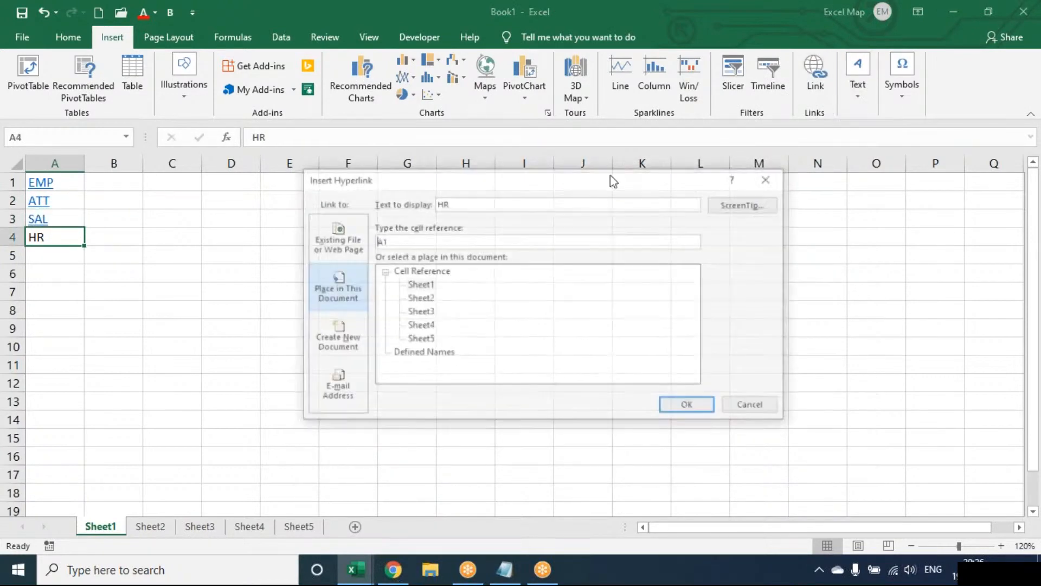
left_click(421, 313)
left_click(689, 404)
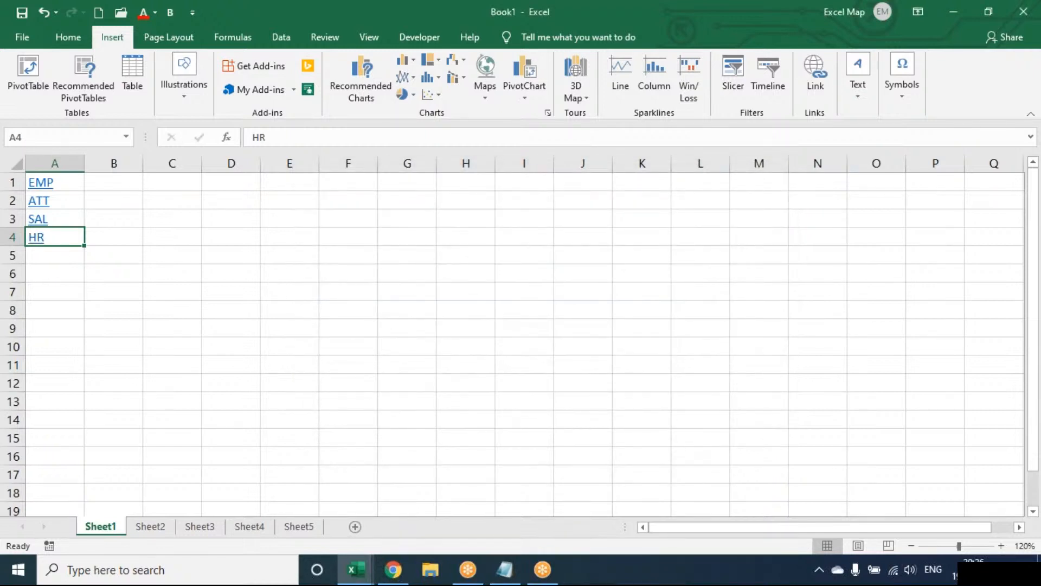
key("Up")
key("Up")
key("Up")
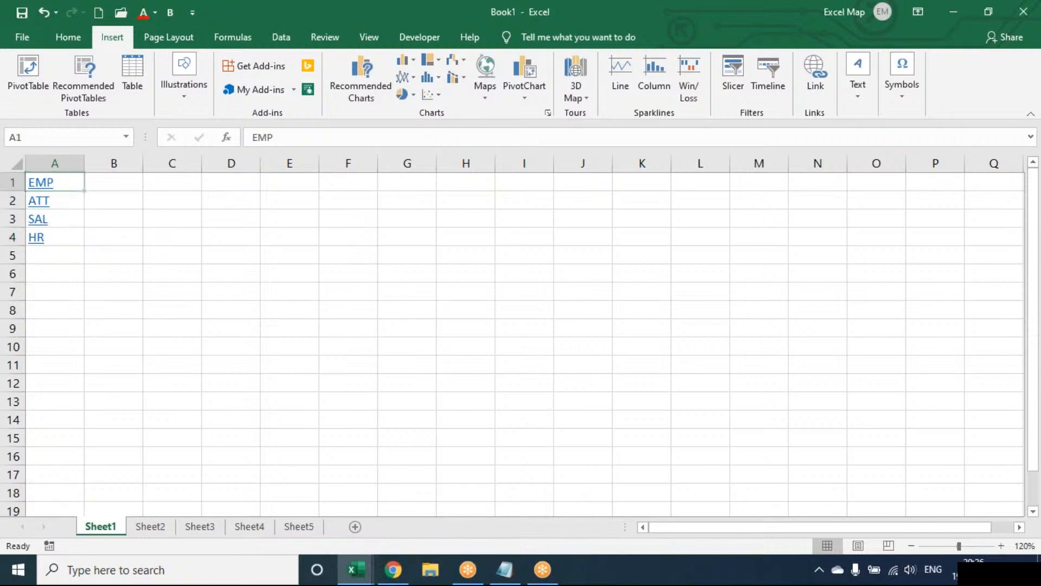
Test the EMP, ATT, SAL and HR links from Sheet1, finishing on Sheet2
left_click(44, 185)
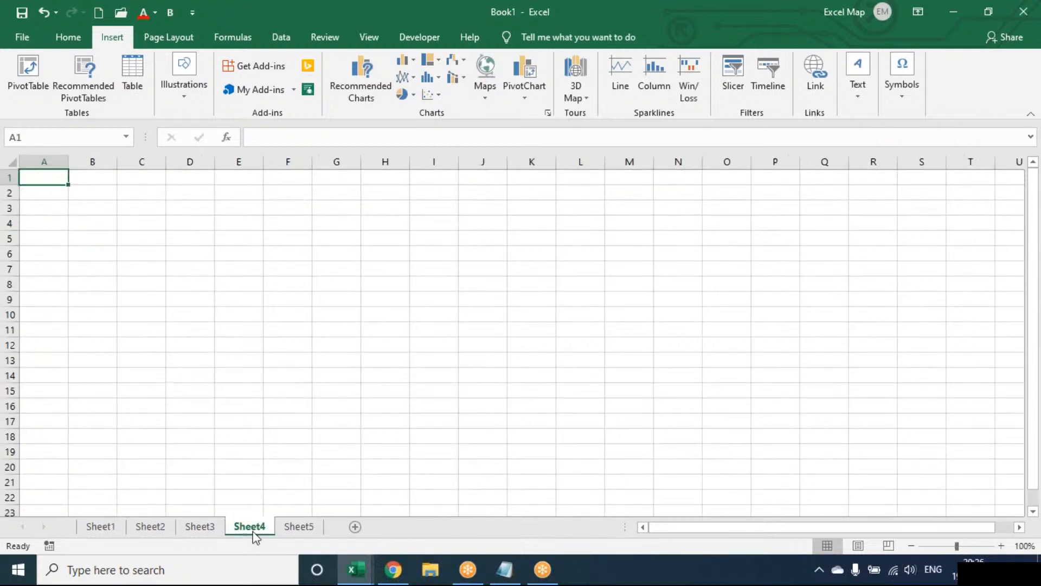
left_click(99, 528)
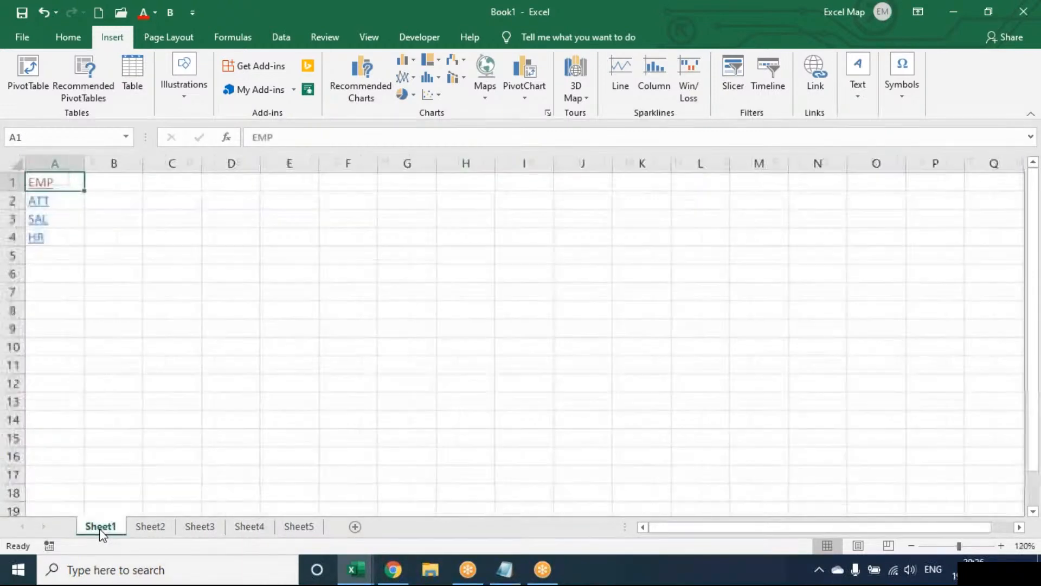
left_click(46, 208)
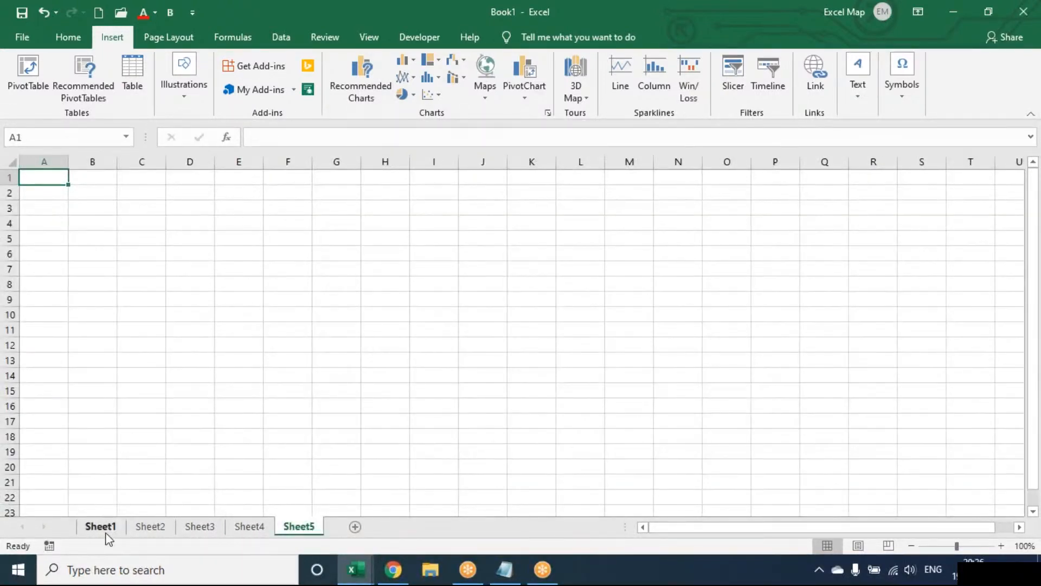
left_click(103, 529)
left_click(34, 217)
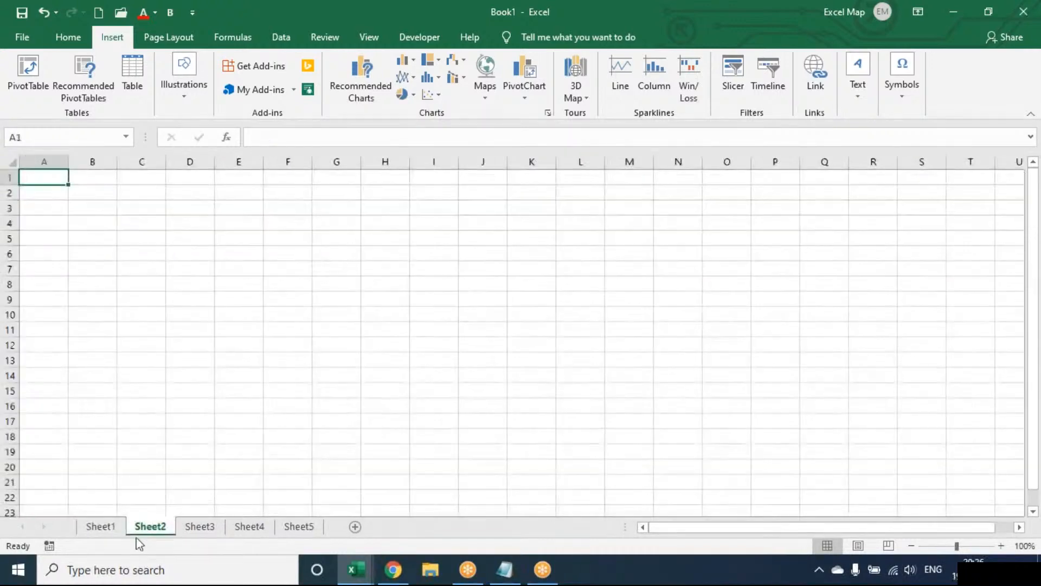
left_click(109, 525)
left_click(37, 240)
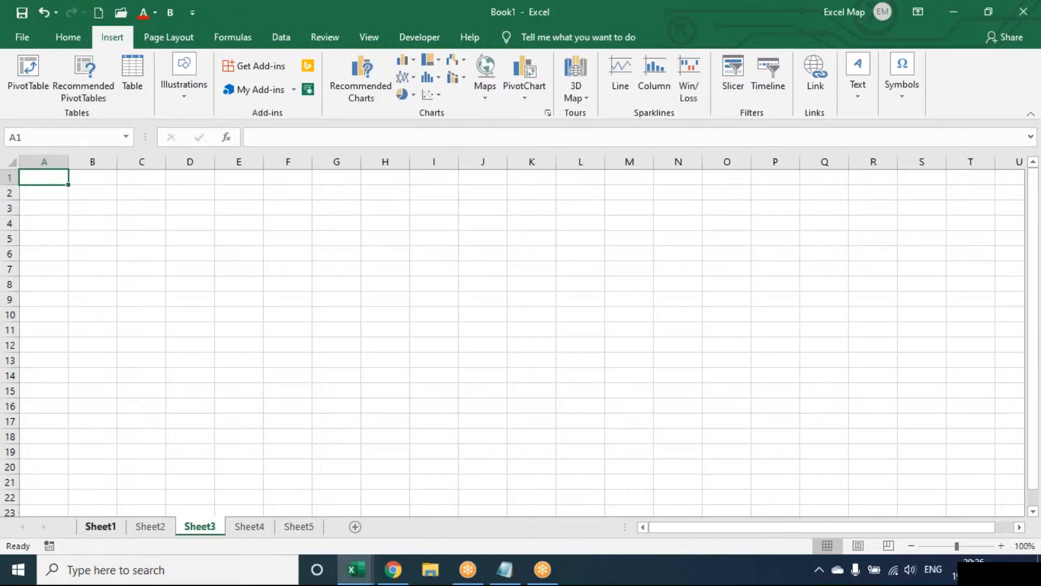
left_click(101, 526)
left_click(43, 193)
left_click(299, 526)
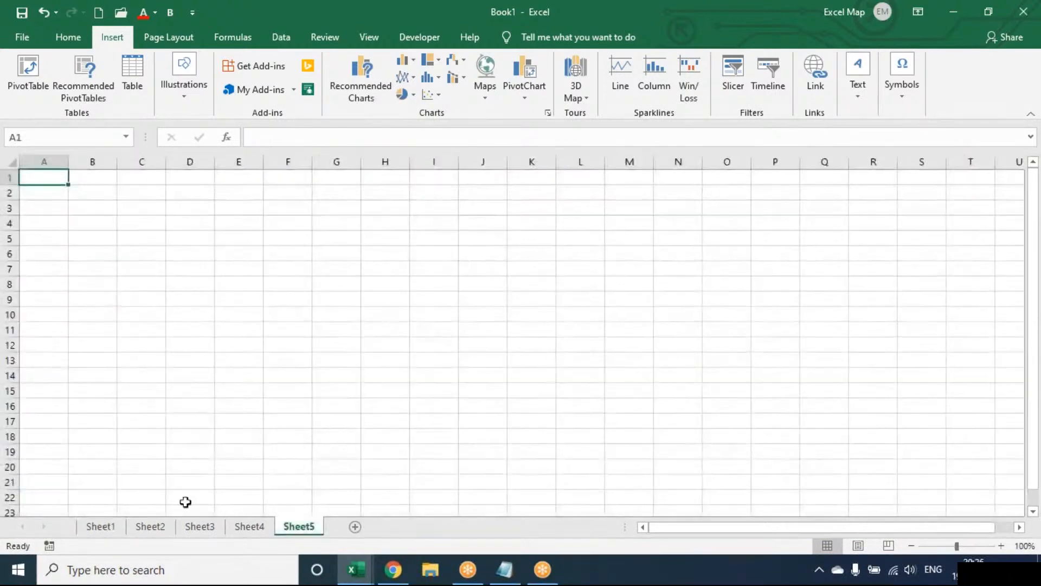
left_click(166, 525)
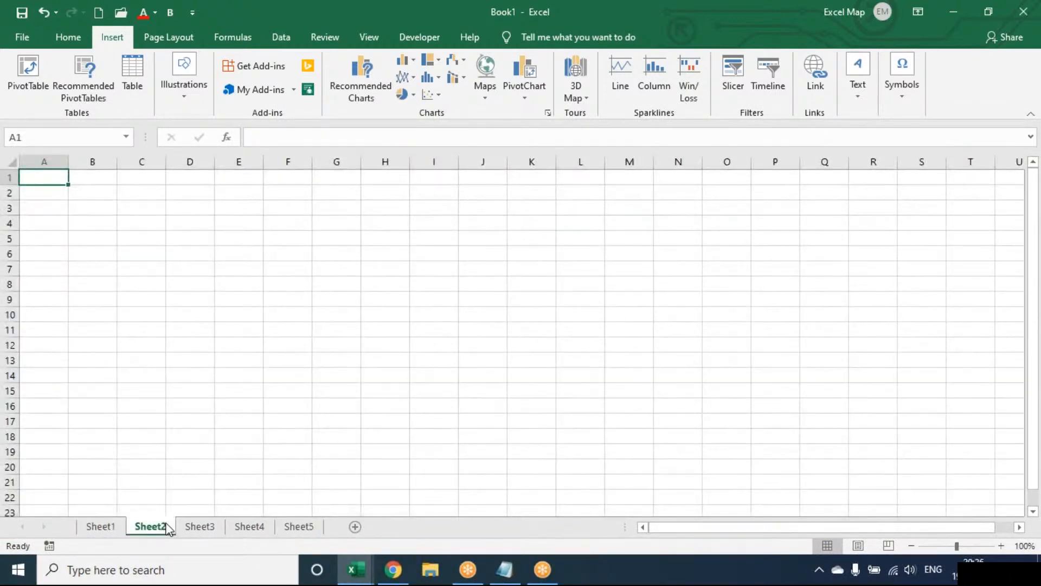
Zoom to 120% and draw a rounded rectangle across C3 to E5 on Sheet2
left_click(150, 210)
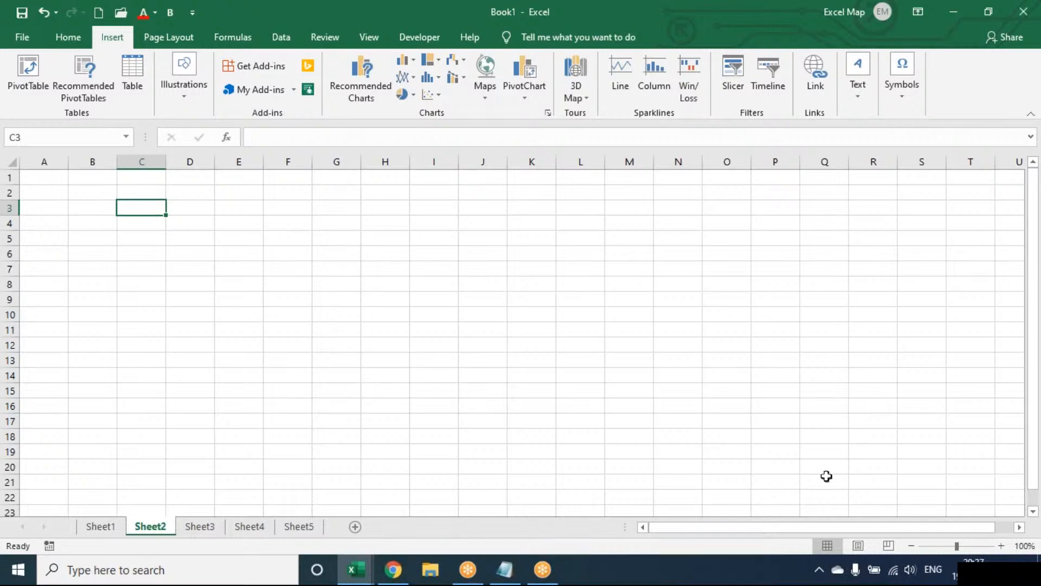
left_click(1002, 545)
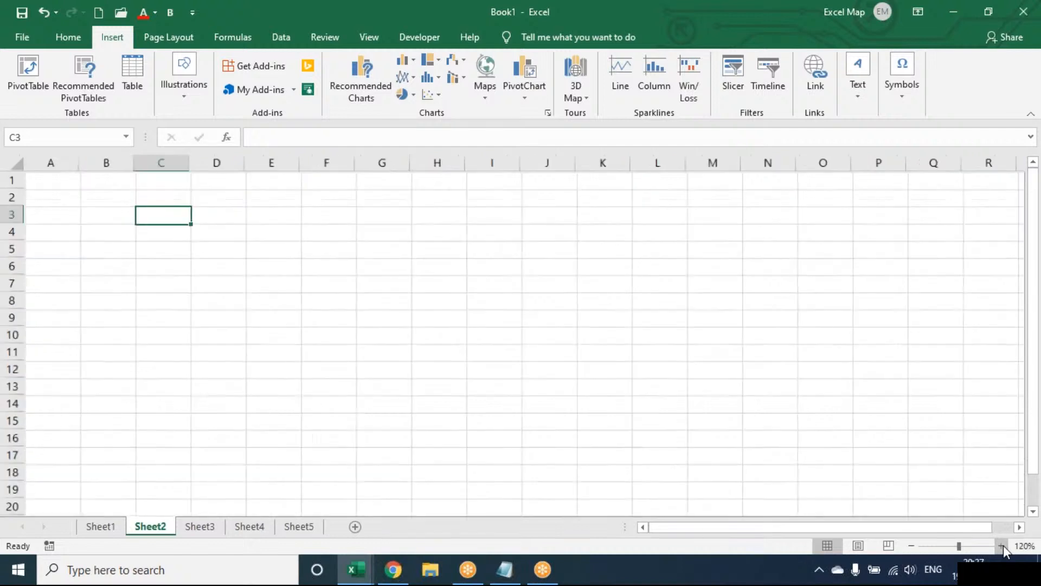
left_click(1001, 546)
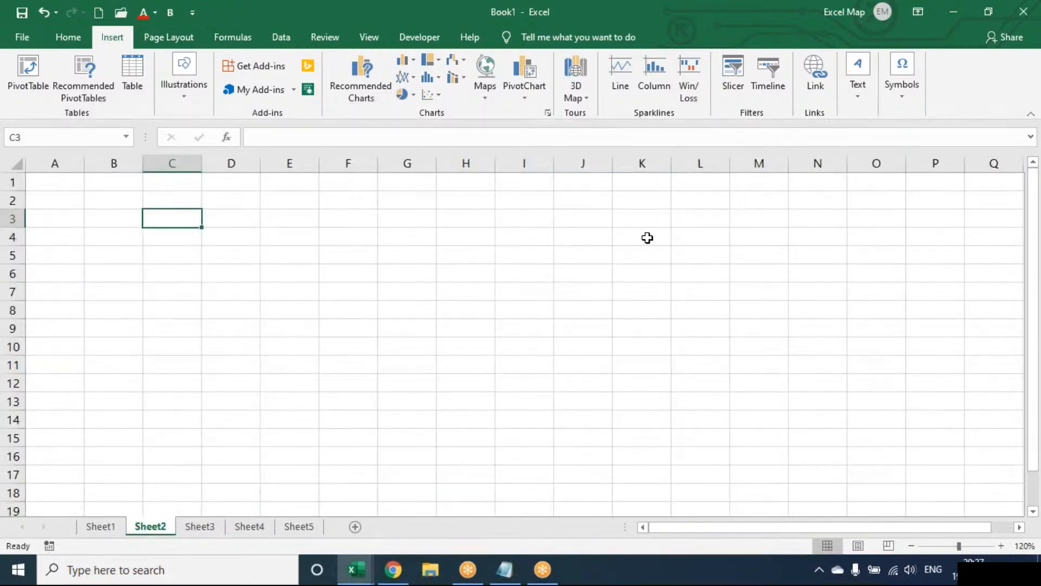
left_click(187, 104)
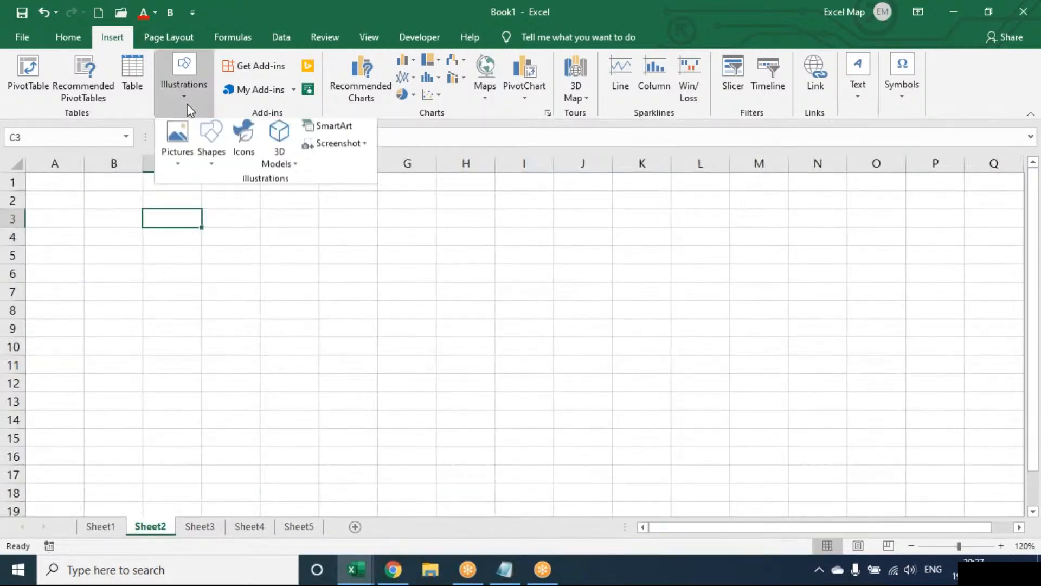
left_click(212, 165)
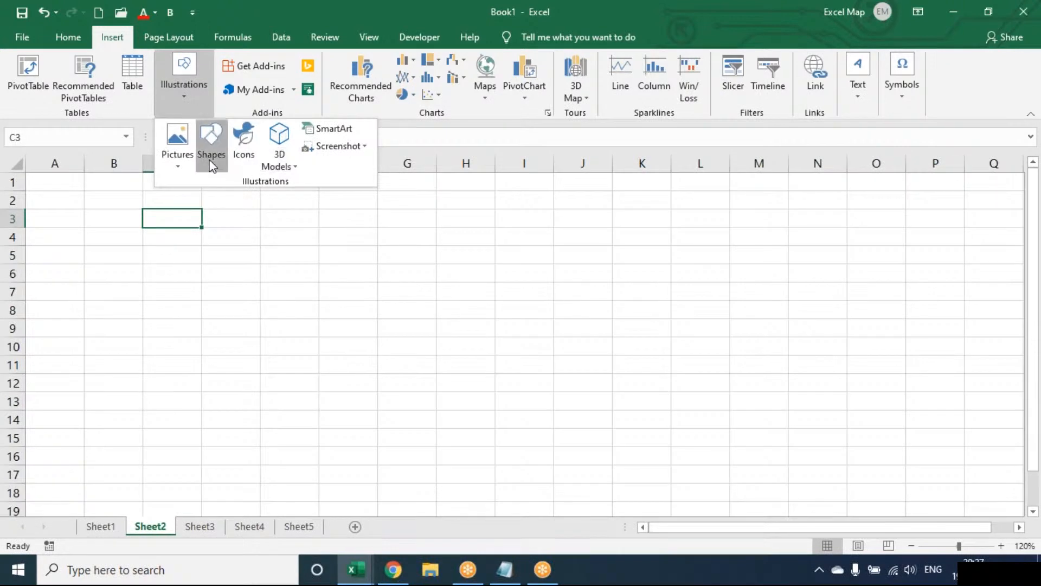
left_click(279, 198)
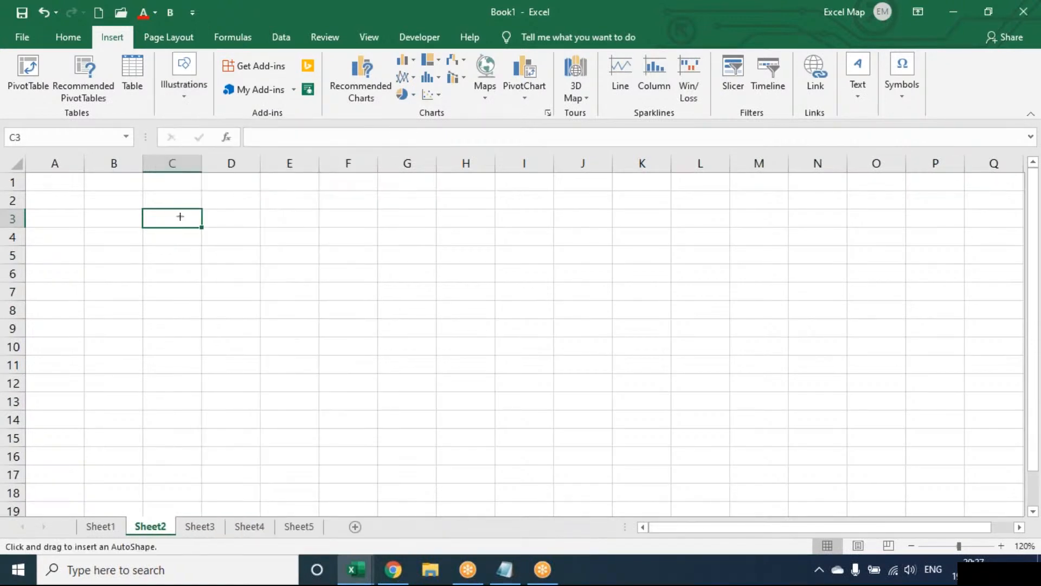
left_click_drag(179, 217, 276, 259)
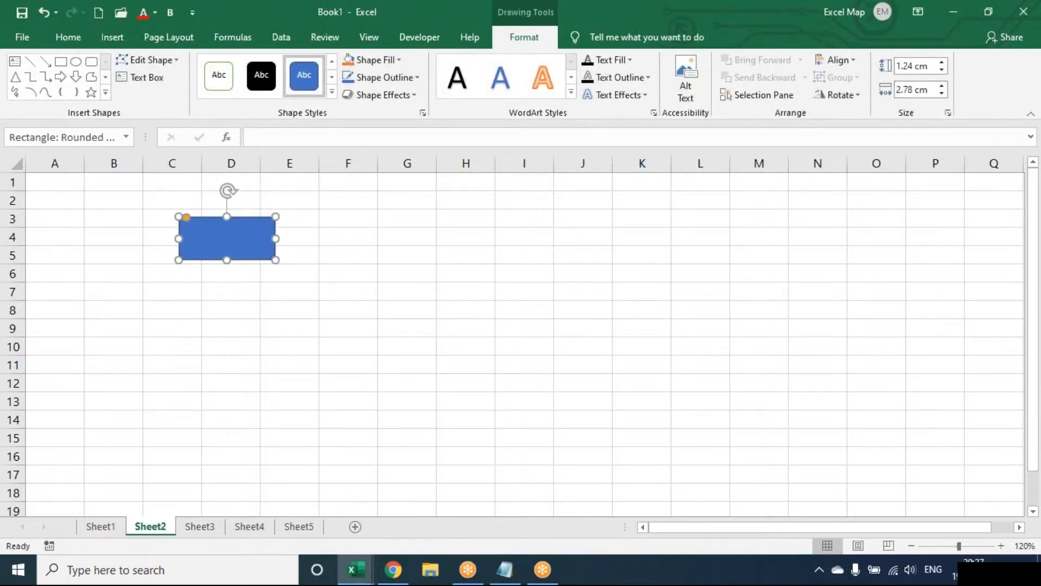
Label the shape HOME in centred, bold, enlarged text and shrink it slightly
type("HOME")
key("ctrl+a")
key("ctrl+e")
key("ctrl+b")
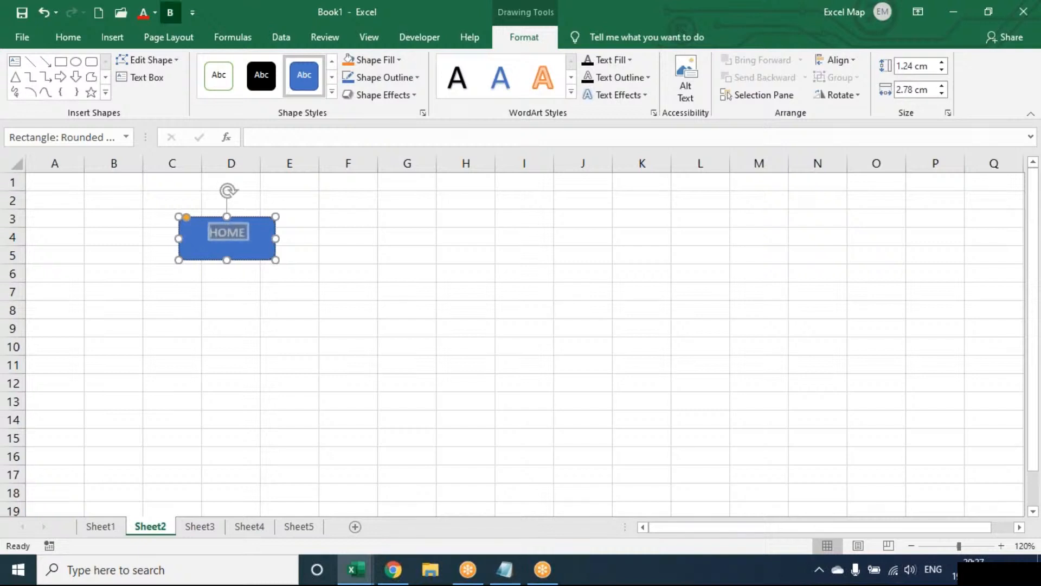
key("ctrl+shift+period")
key("ctrl+shift+period")
key("ctrl+shift+period")
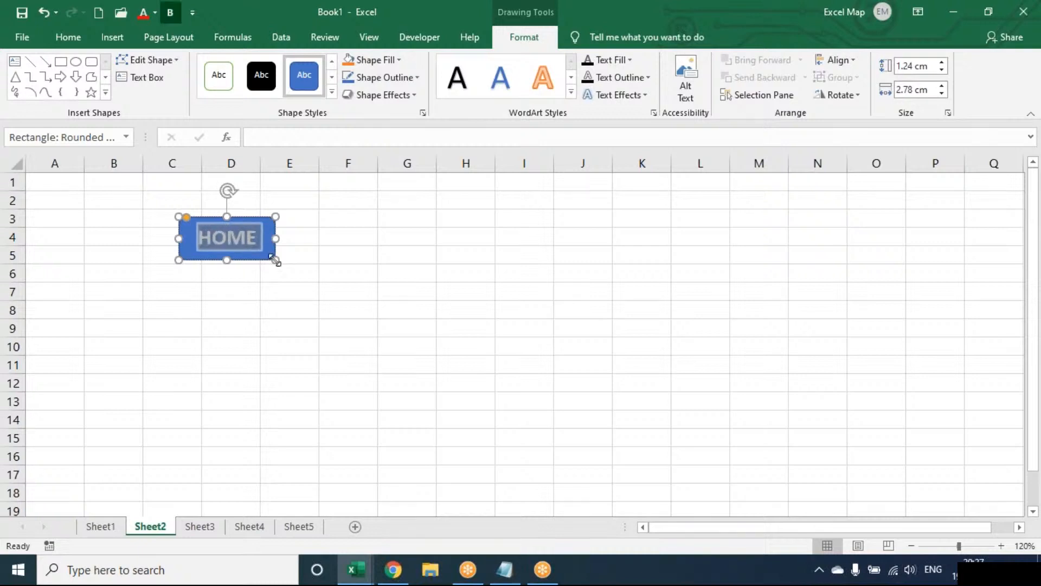
key("Escape")
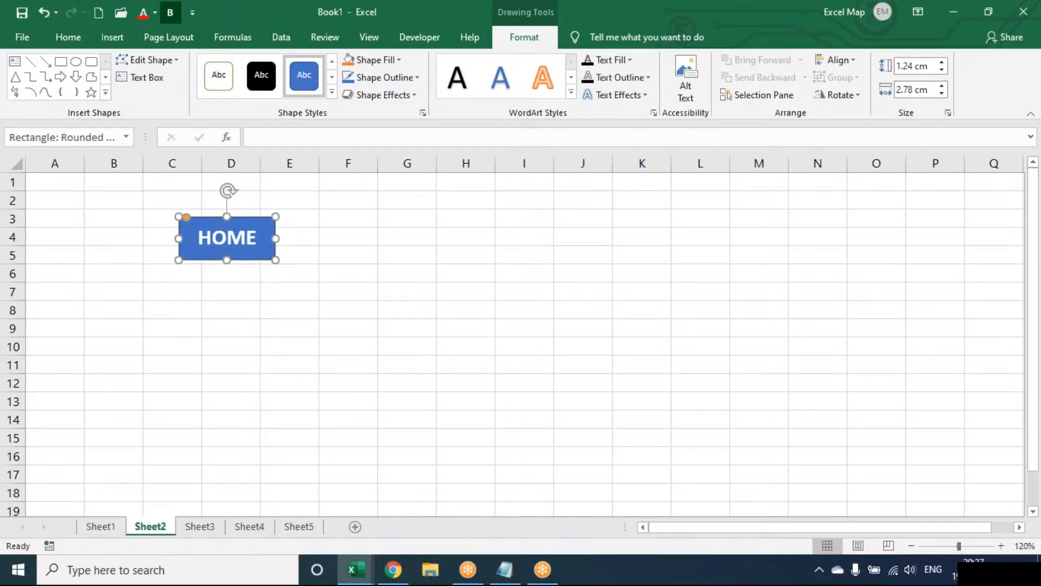
left_click_drag(275, 260, 272, 253)
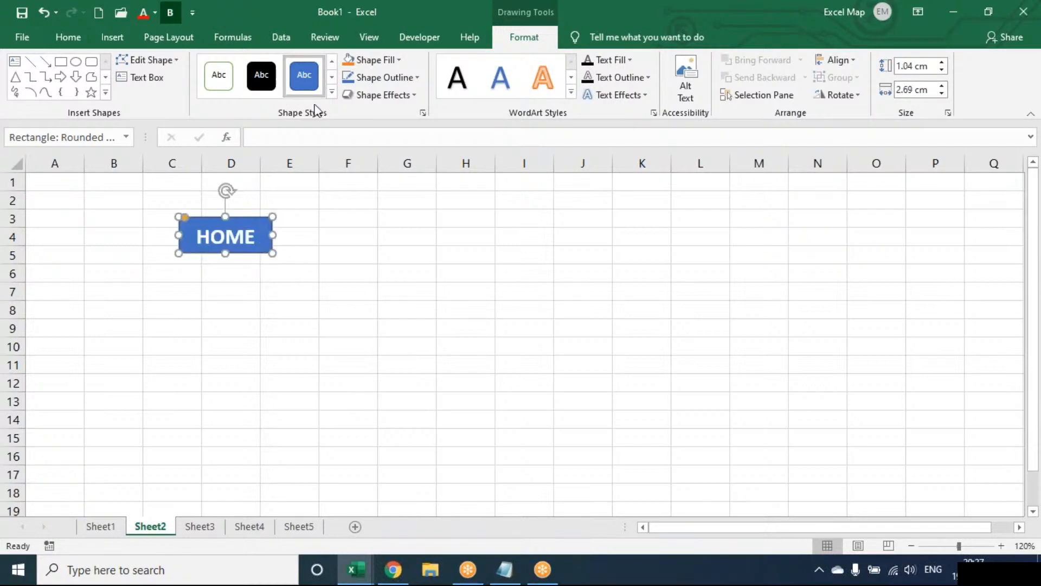
Give the HOME shape the orange style and hyperlink it to Sheet1
left_click(329, 91)
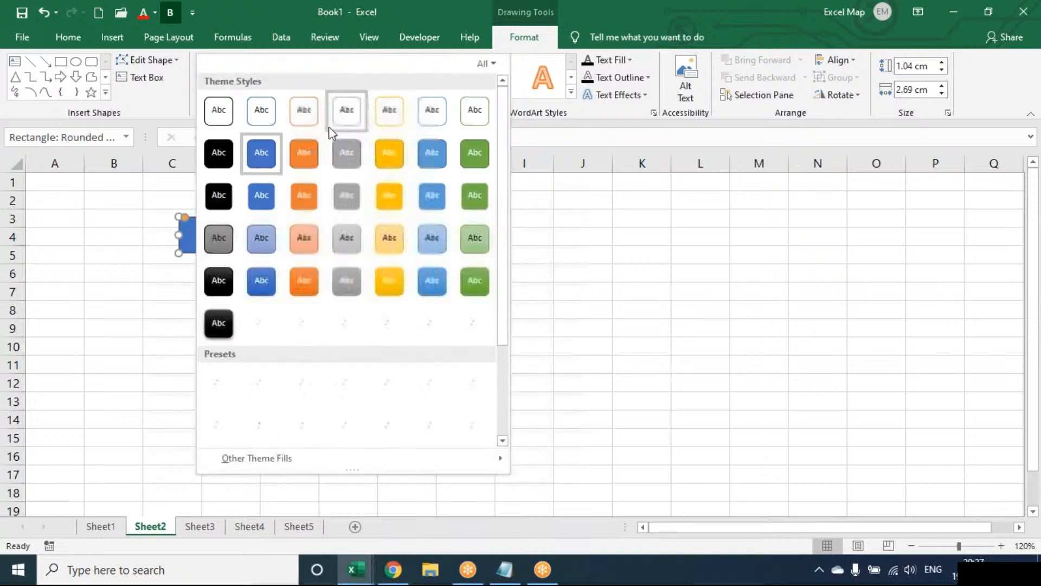
left_click(306, 207)
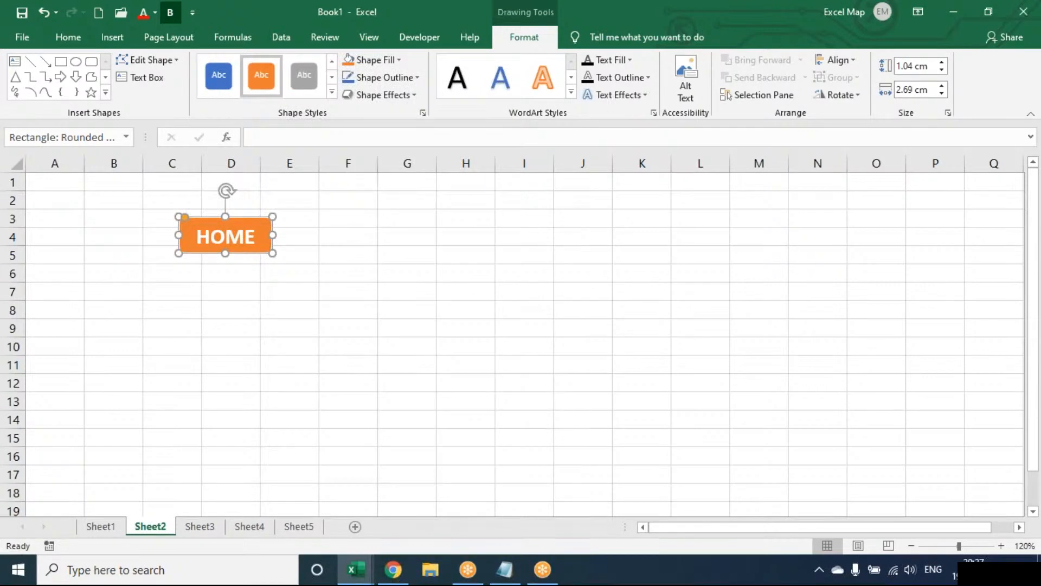
left_click(130, 34)
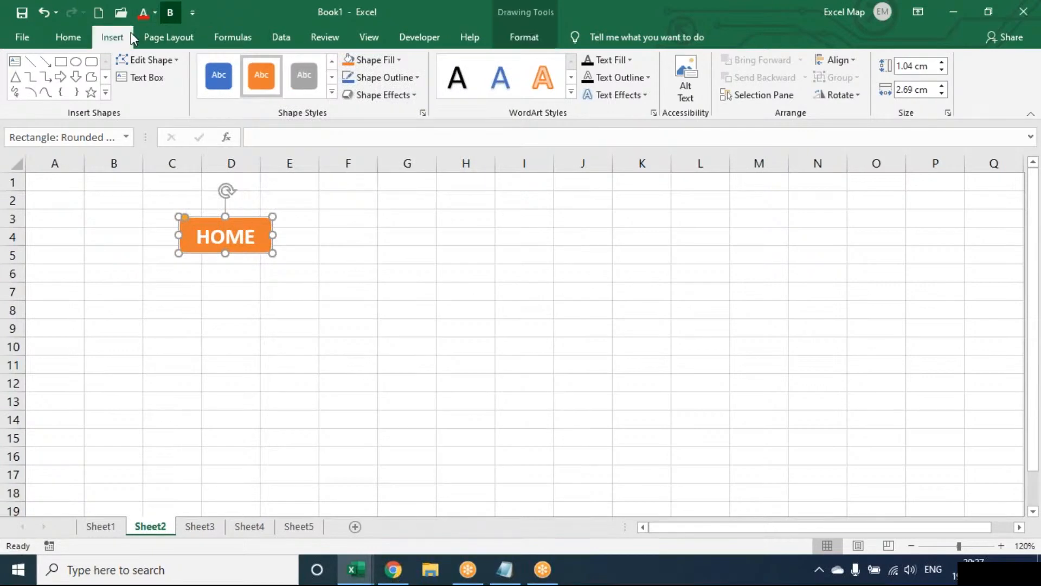
left_click(814, 67)
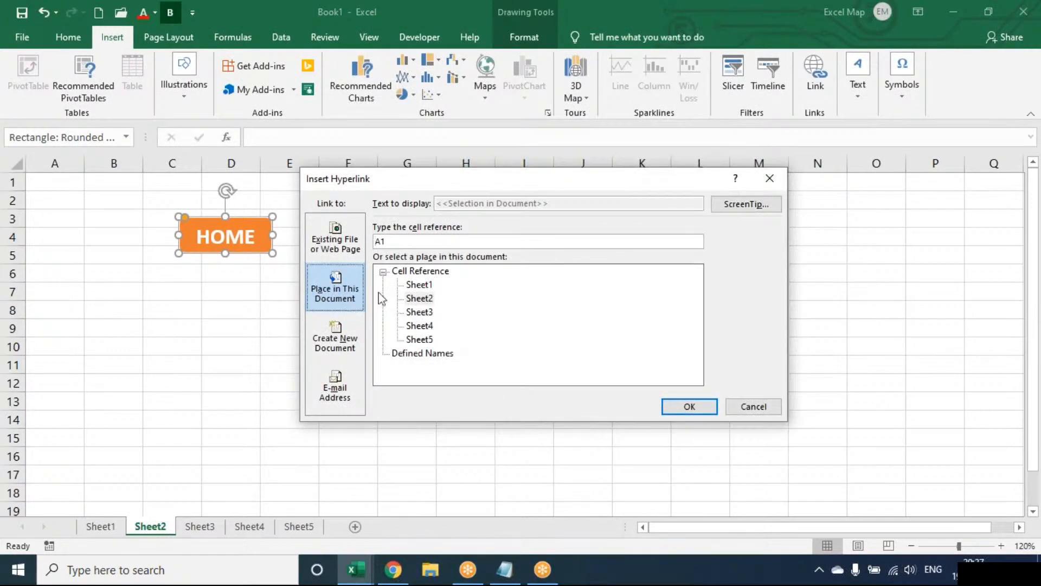
left_click(424, 286)
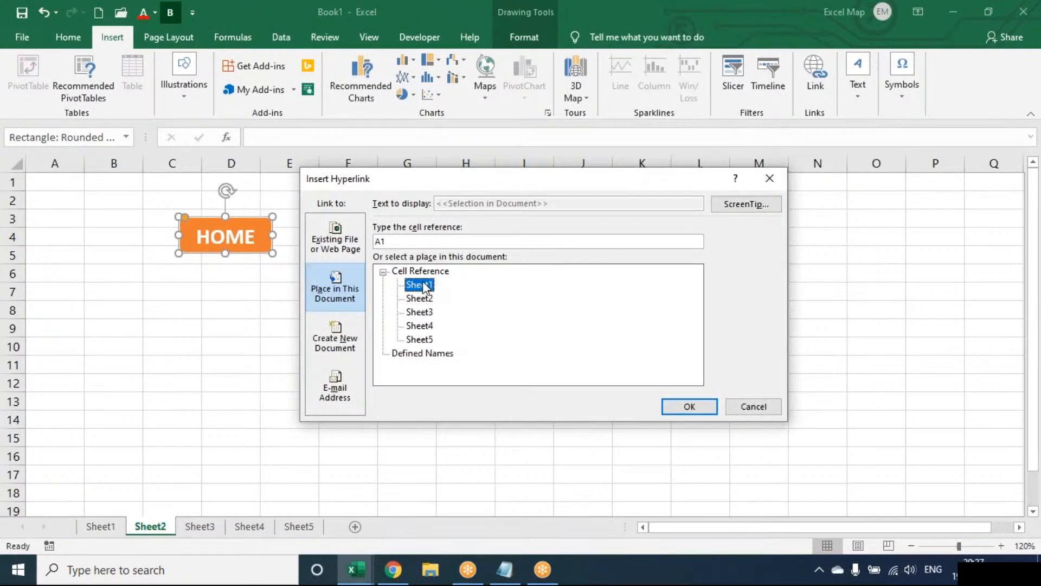
left_click(690, 407)
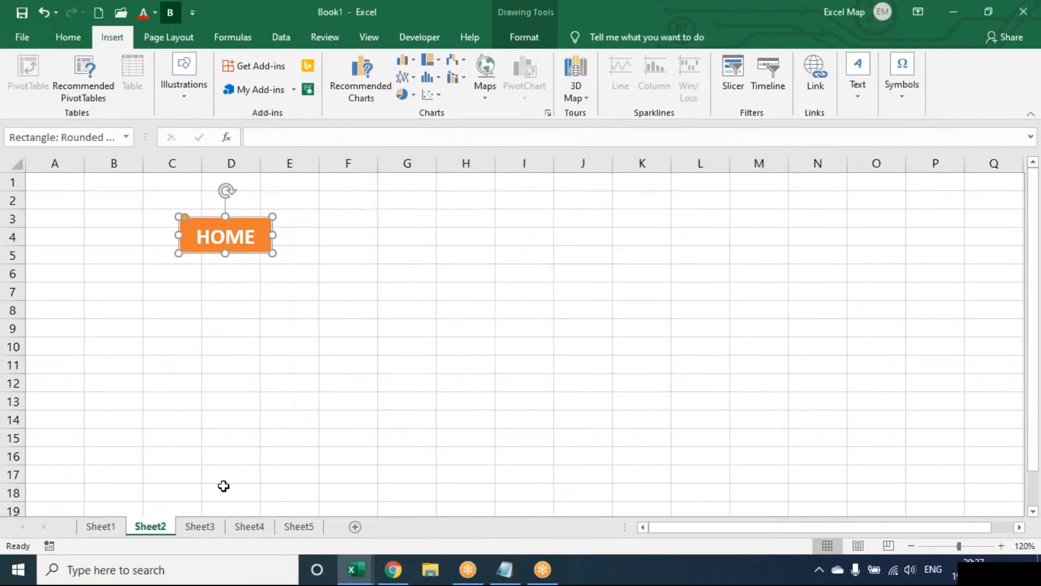
Paste the HOME button at C3 on Sheet3, Sheet4 and Sheet5
left_click(208, 526)
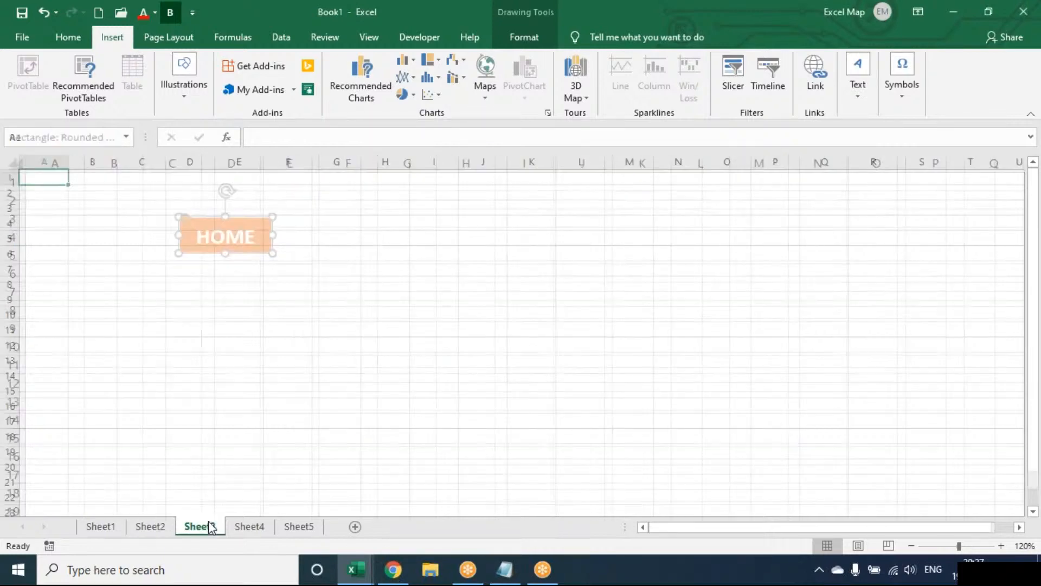
left_click(153, 211)
key("ctrl+v")
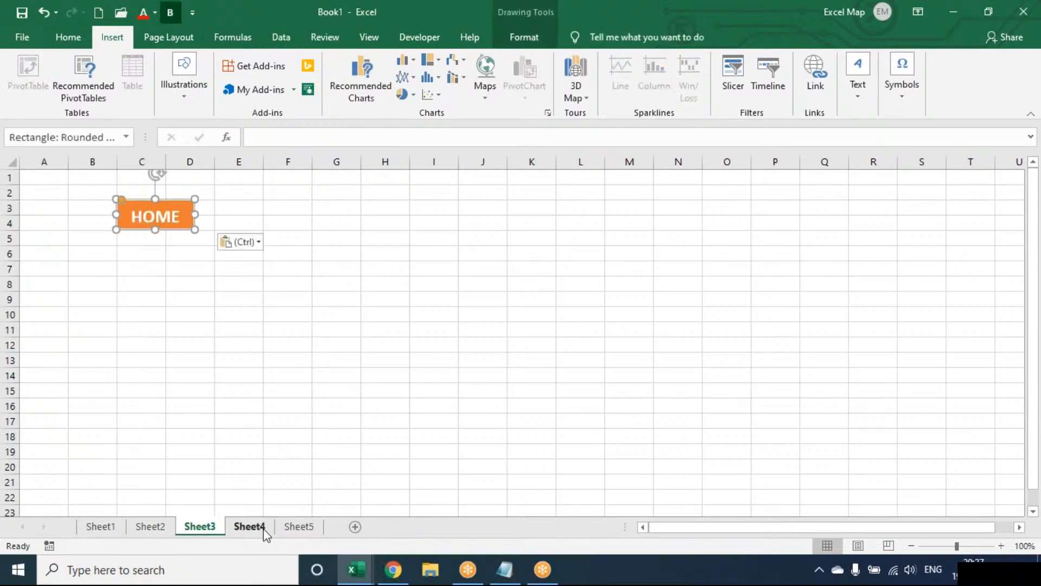
left_click(257, 527)
left_click(153, 204)
key("ctrl+v")
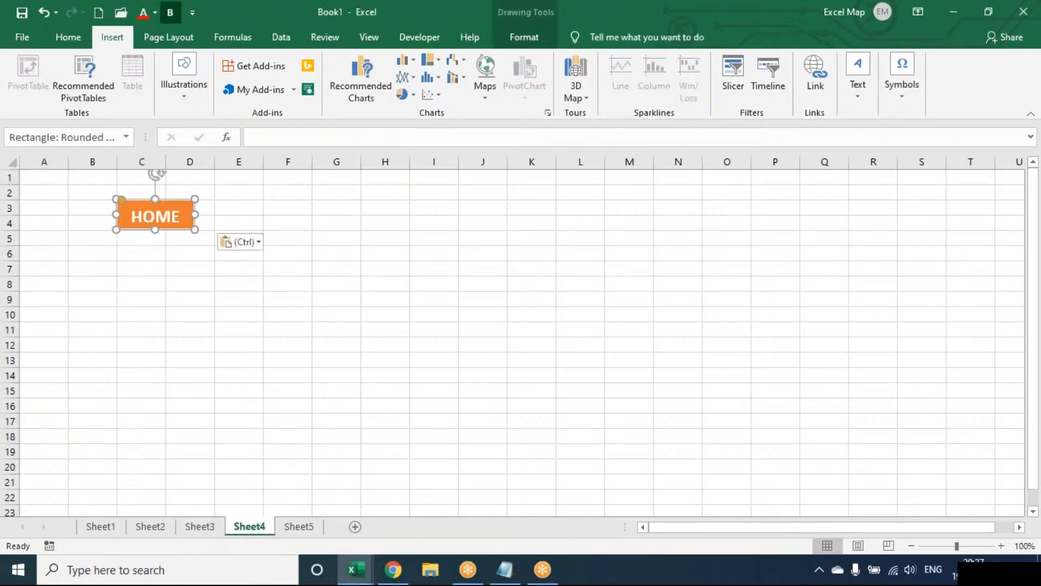
left_click(297, 527)
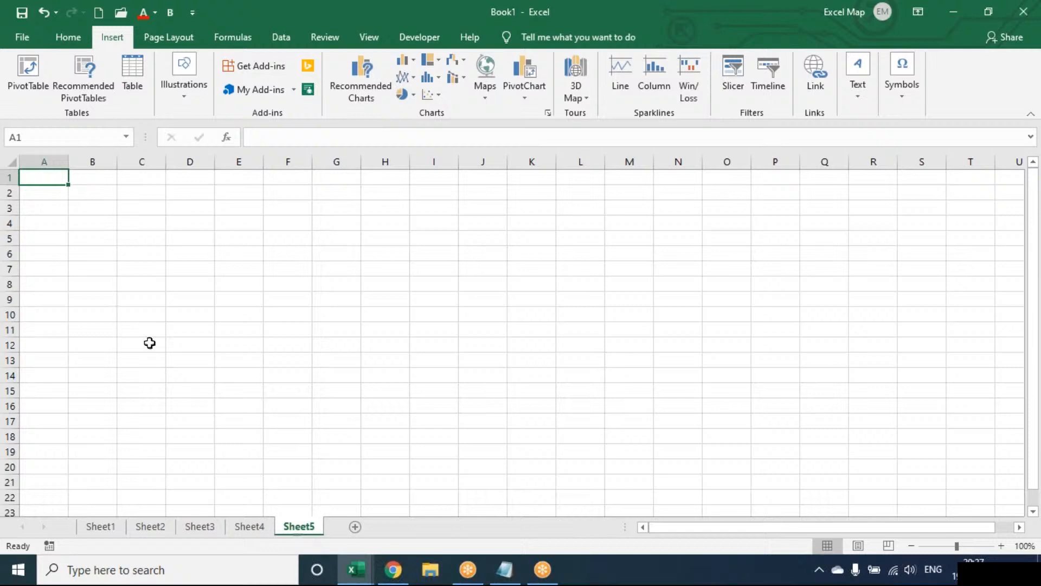
left_click(140, 204)
key("ctrl+v")
left_click(156, 286)
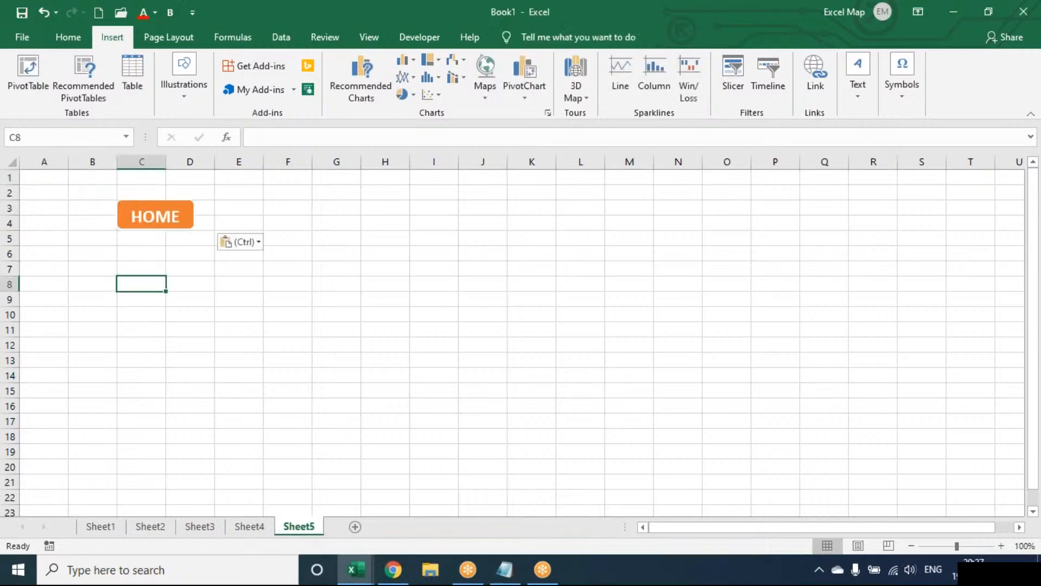
Follow the SAL, HR and ATT links and return each time via the HOME buttons
left_click(116, 527)
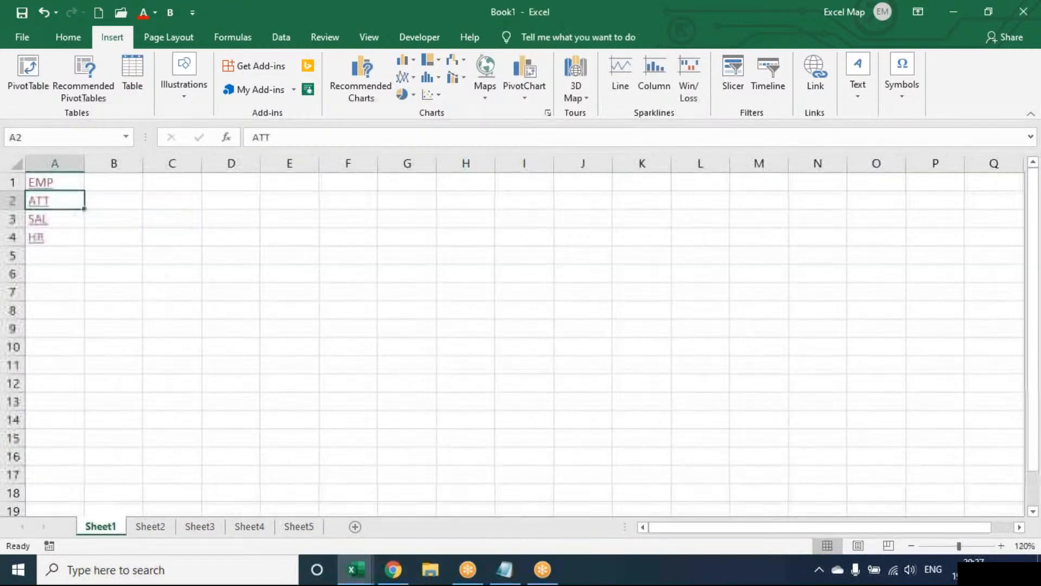
left_click(114, 383)
left_click(37, 219)
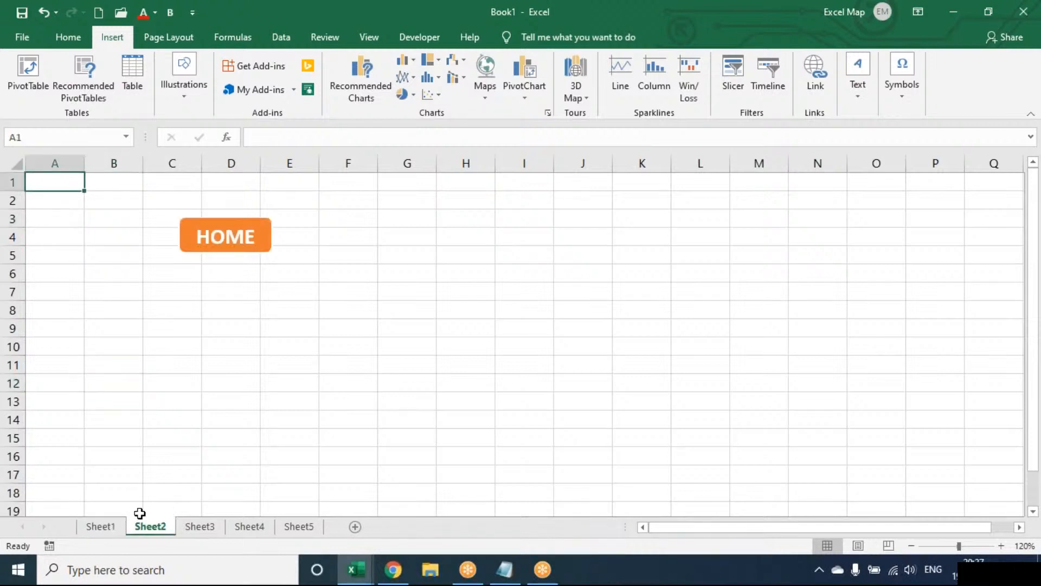
left_click(212, 232)
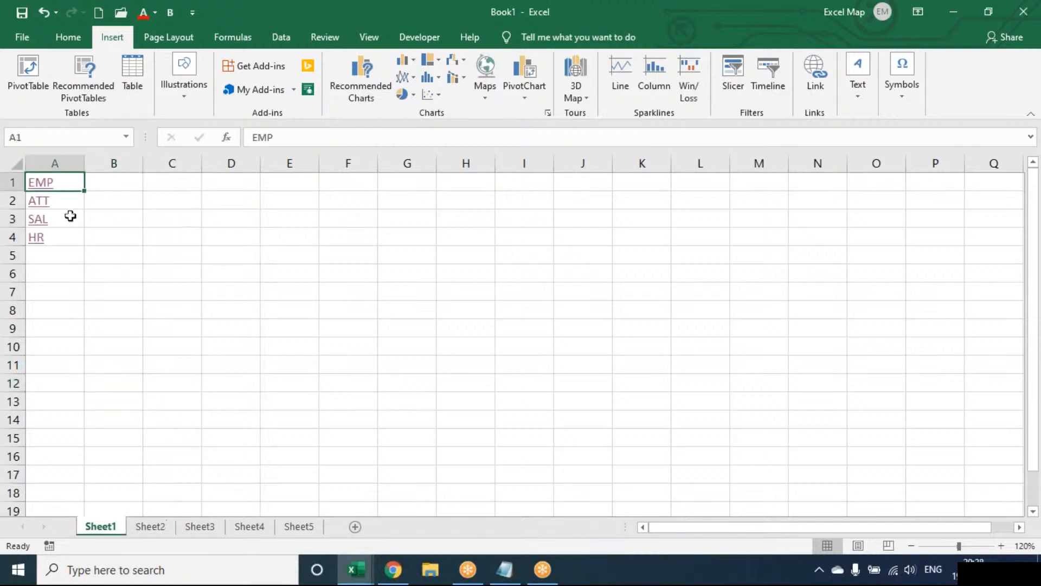
left_click(36, 242)
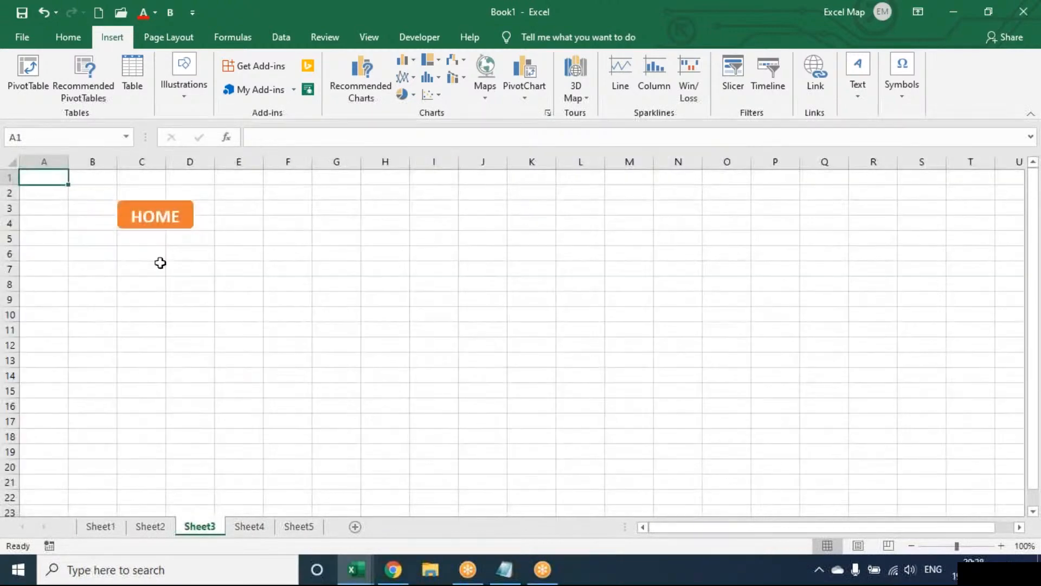
left_click(156, 216)
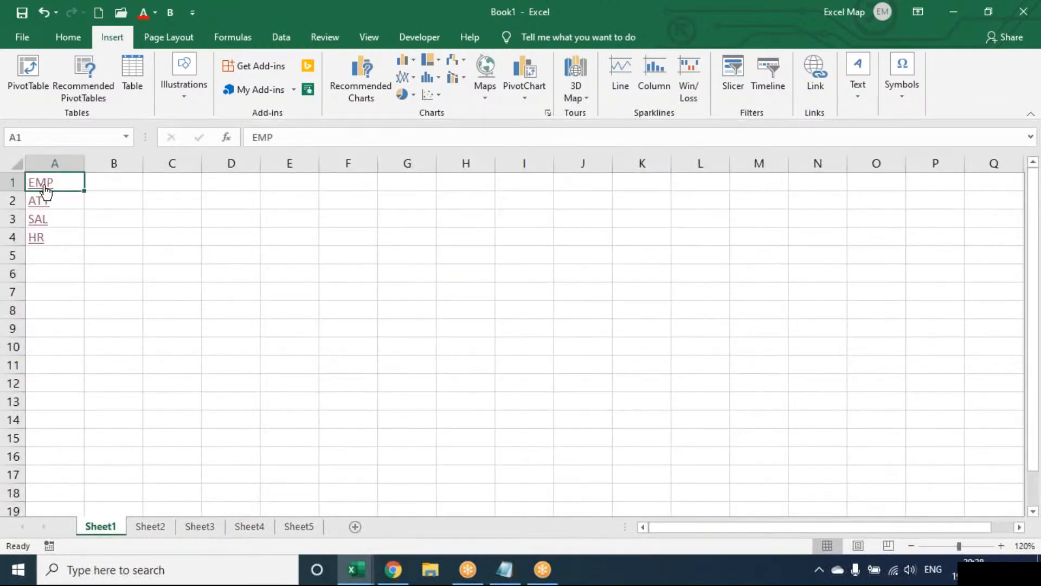
left_click(44, 192)
left_click(177, 217)
left_click(40, 203)
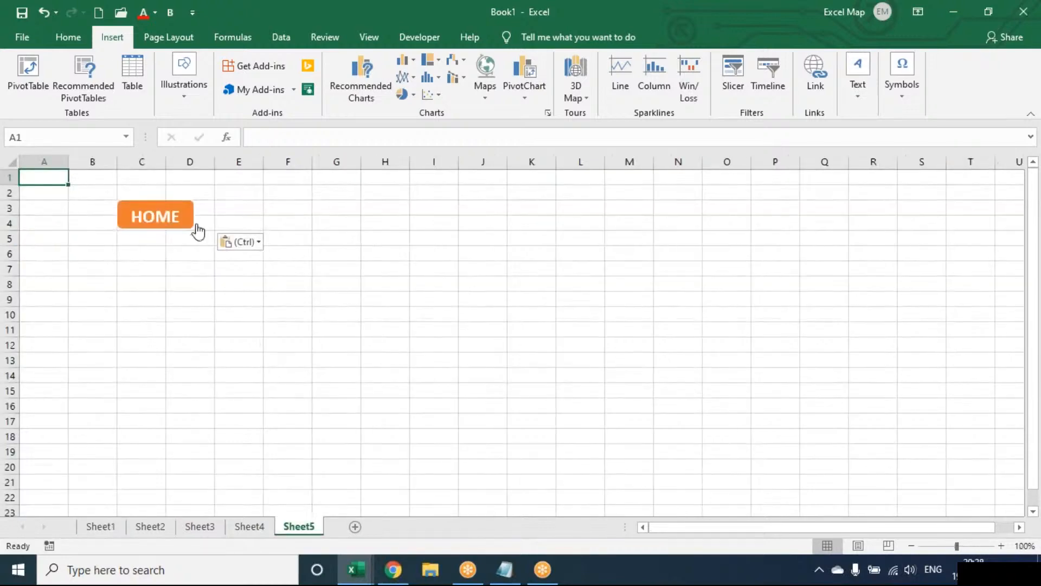
left_click(181, 218)
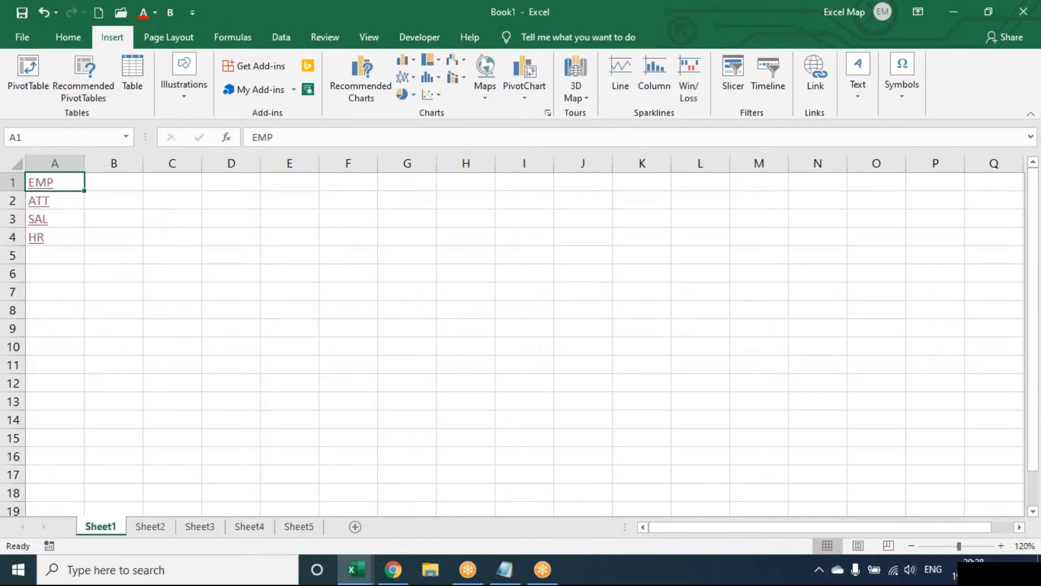
Add an EXCEL MAP hyperlink in E3 to the Bluetooth Folder and test it opens
left_click(175, 214)
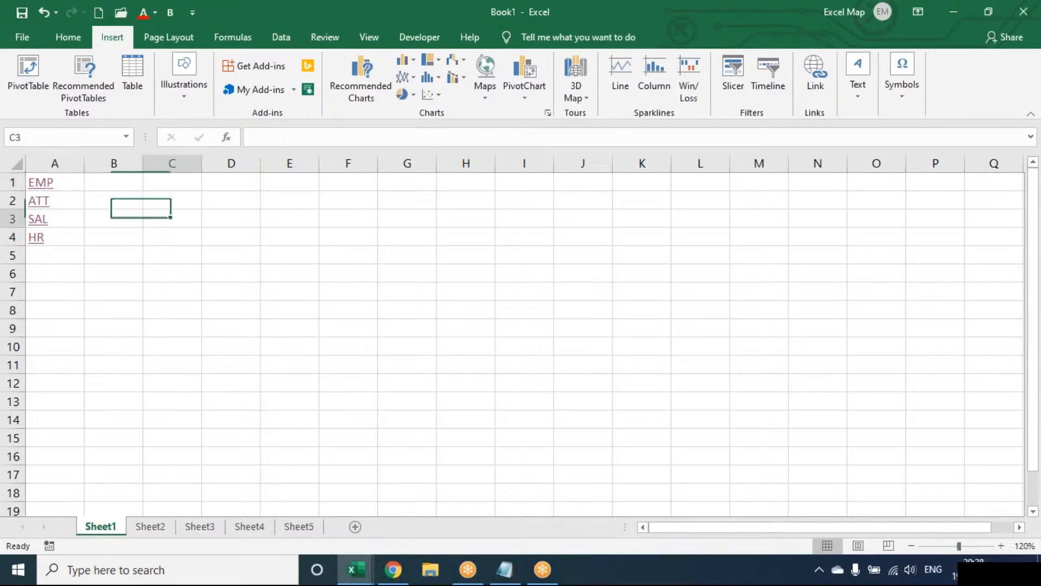
left_click(274, 221)
left_click(805, 102)
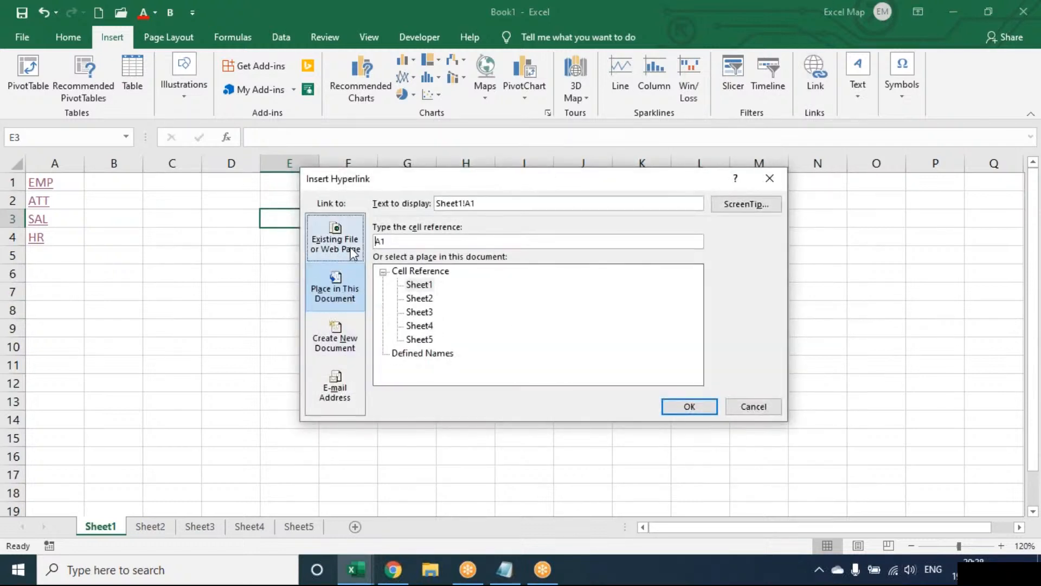
left_click(335, 241)
left_click(446, 204)
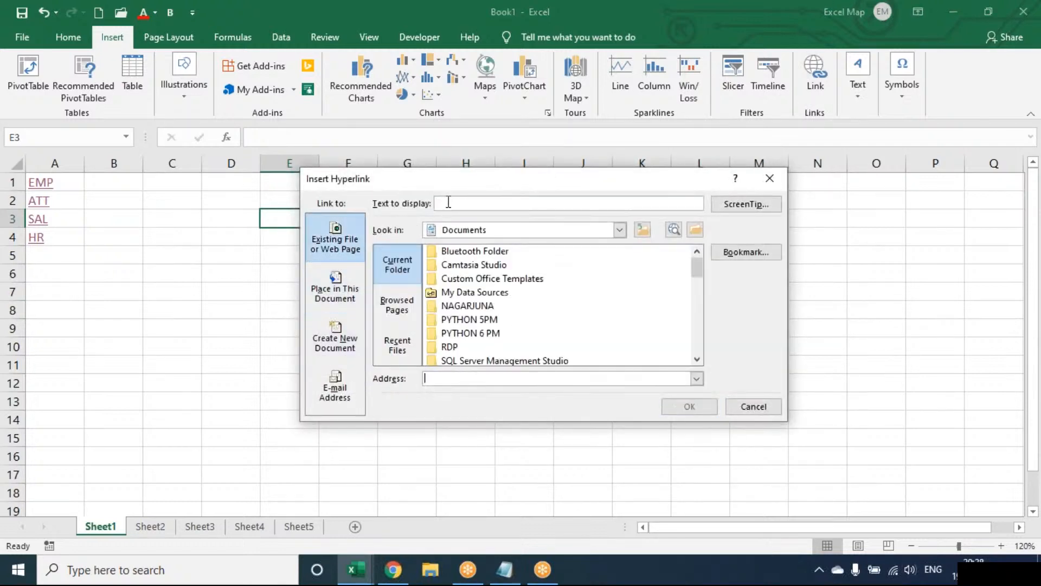
type("EXCEL MAP")
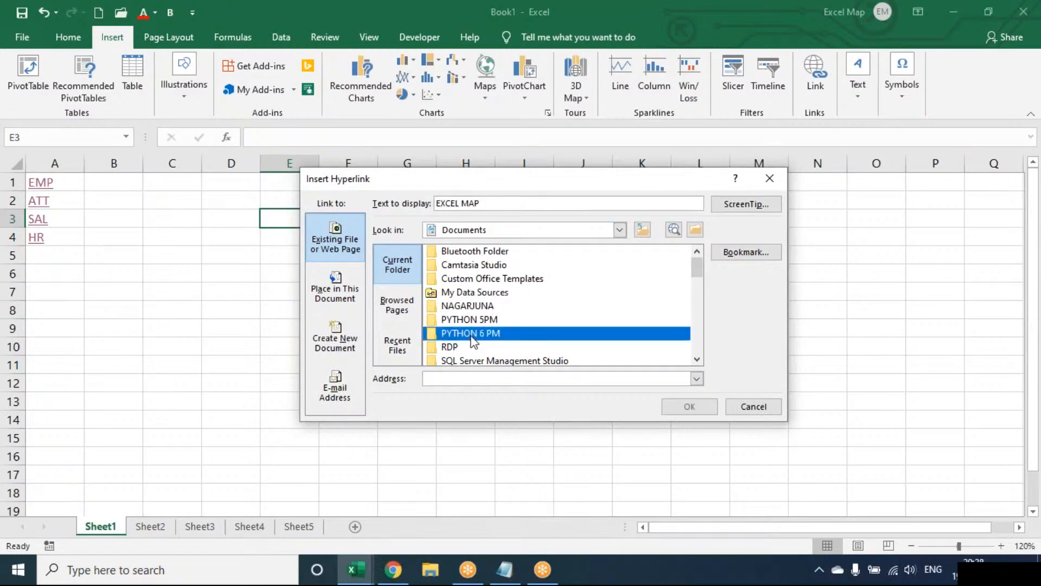
left_click(475, 250)
left_click(689, 407)
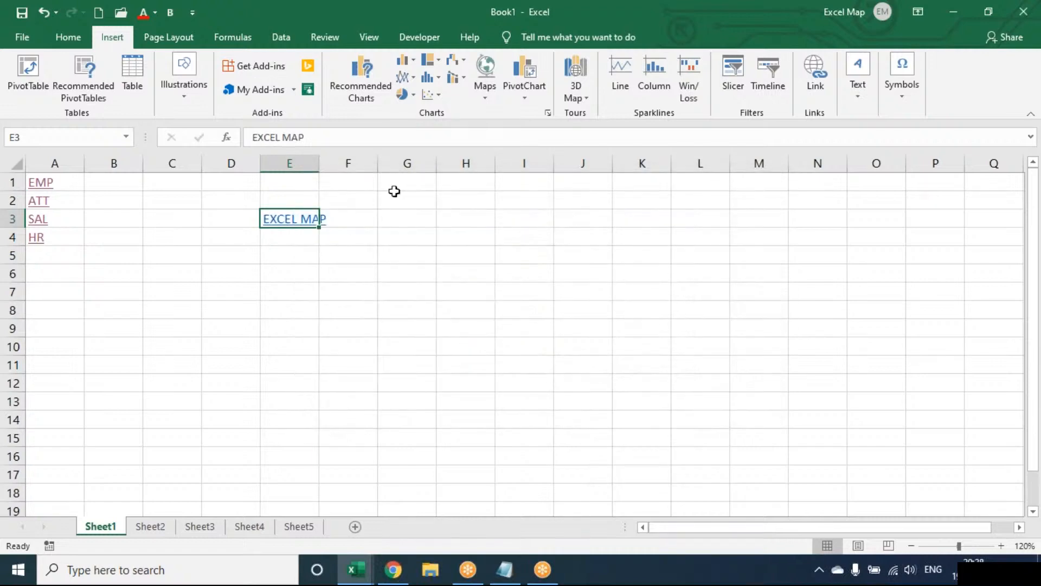
left_click(317, 219)
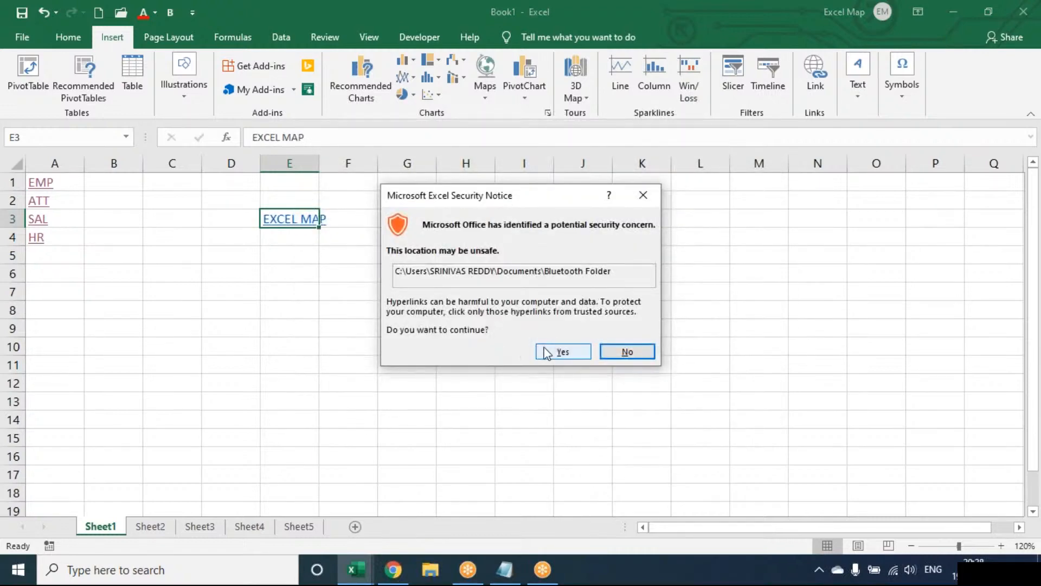
left_click(563, 351)
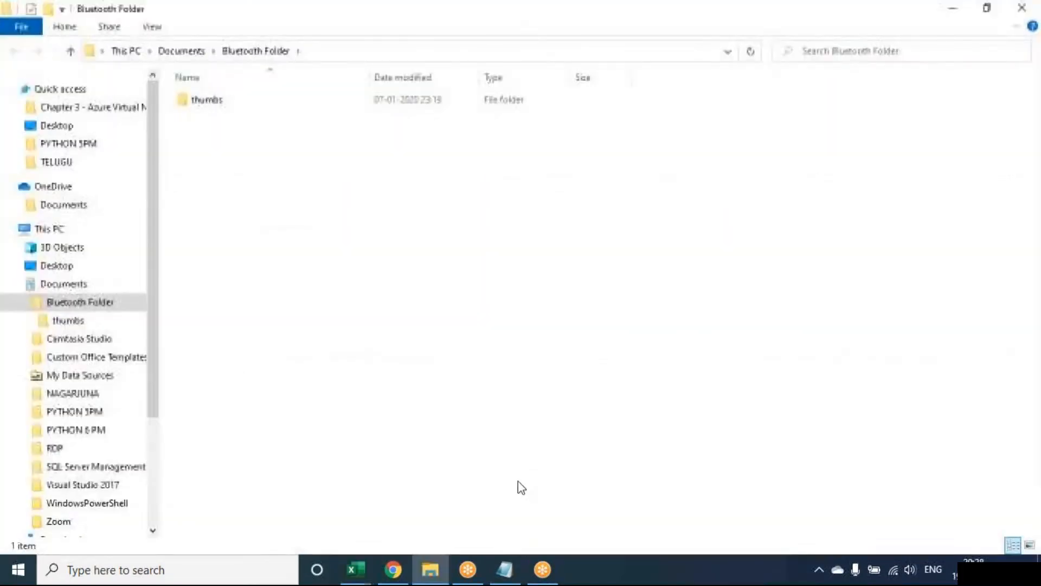
Close the Bluetooth folder window and select cell E5 on Sheet1
mouse_move(430, 570)
left_click(499, 457)
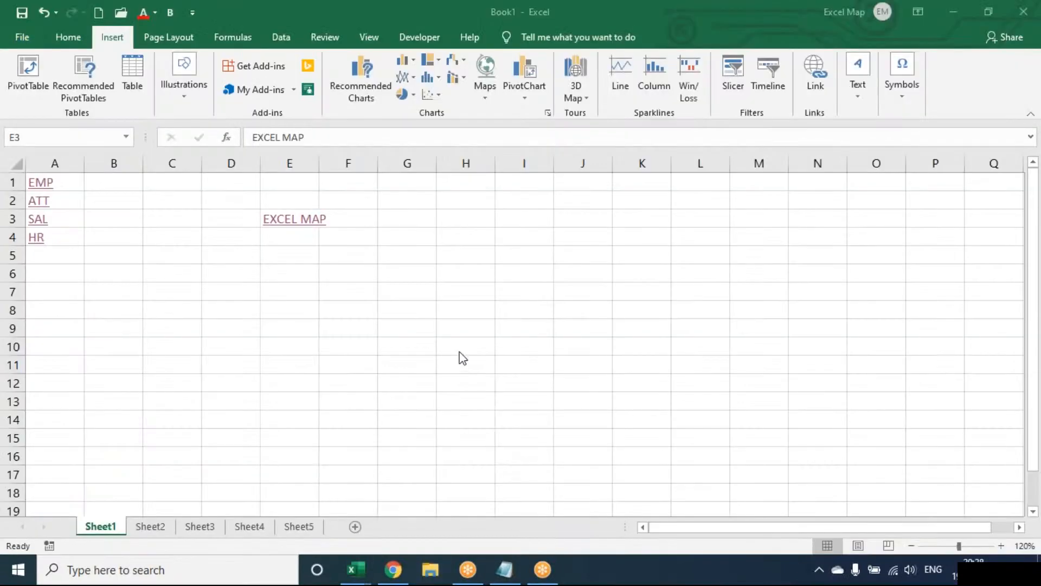
left_click(300, 258)
left_click(301, 258)
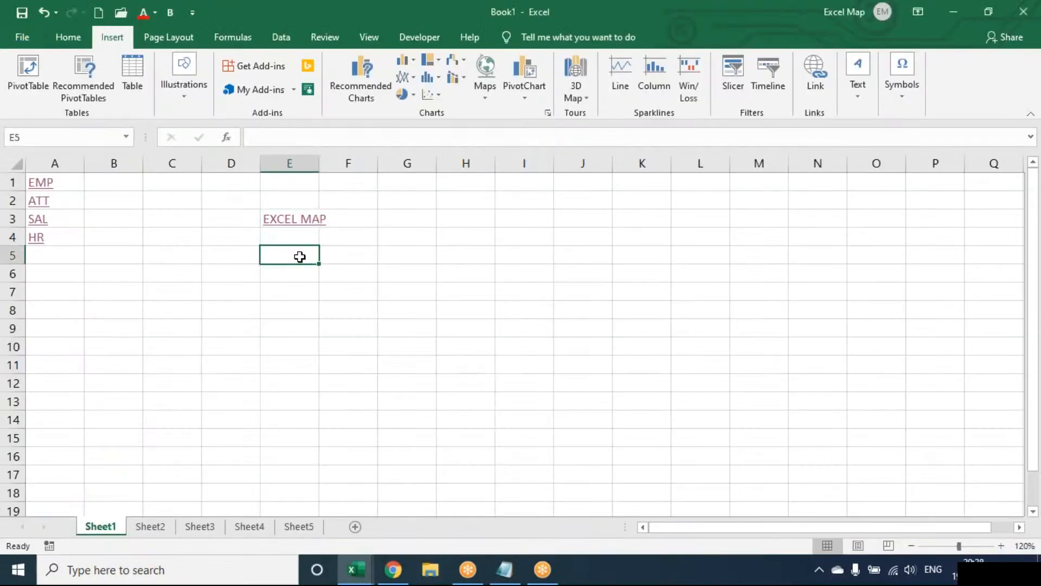
Start an E5 hyperlink with a person's name as display text, then cancel it
left_click(825, 61)
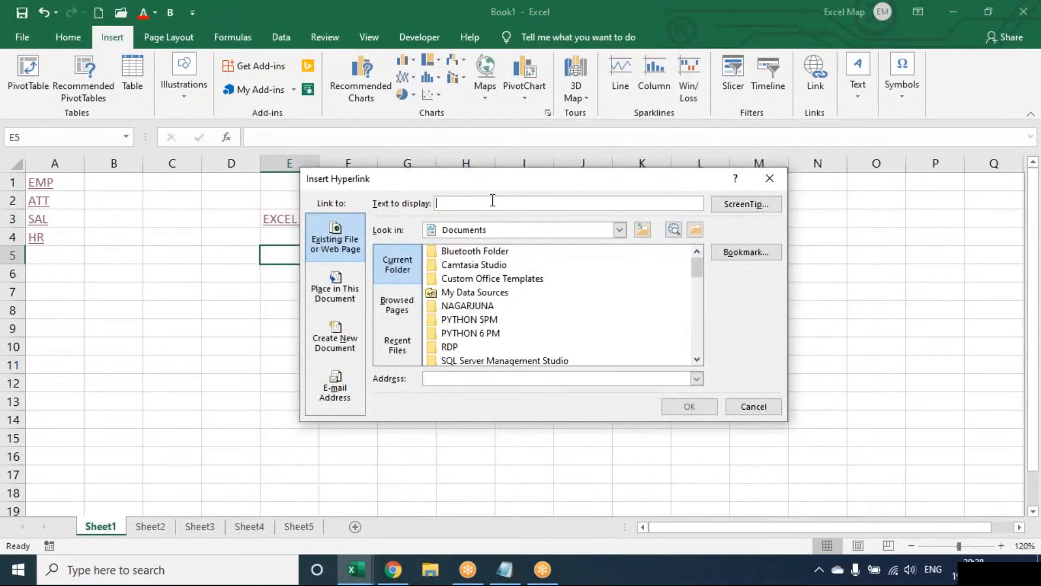
left_click(464, 335)
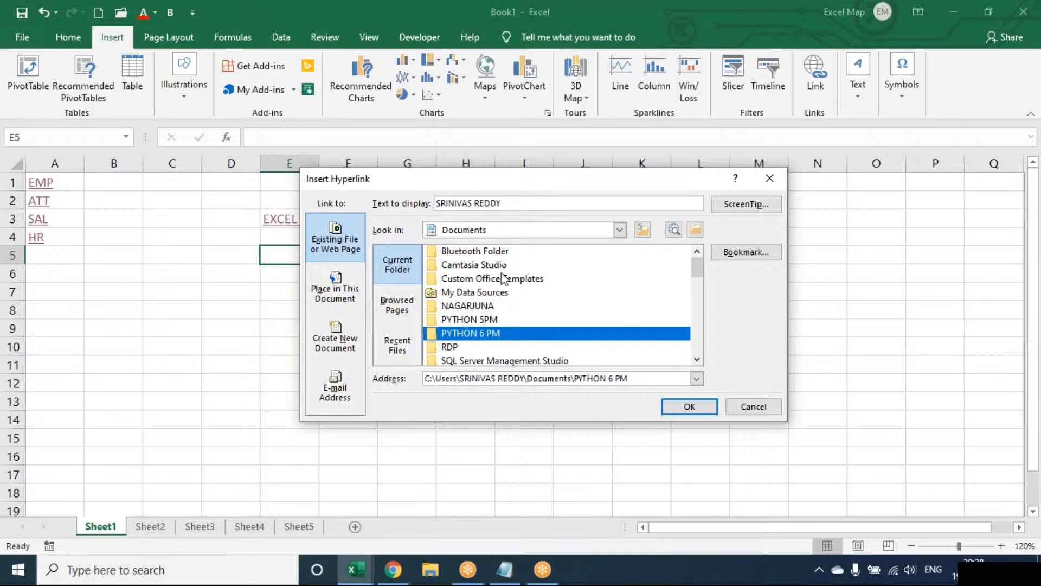
left_click(502, 203)
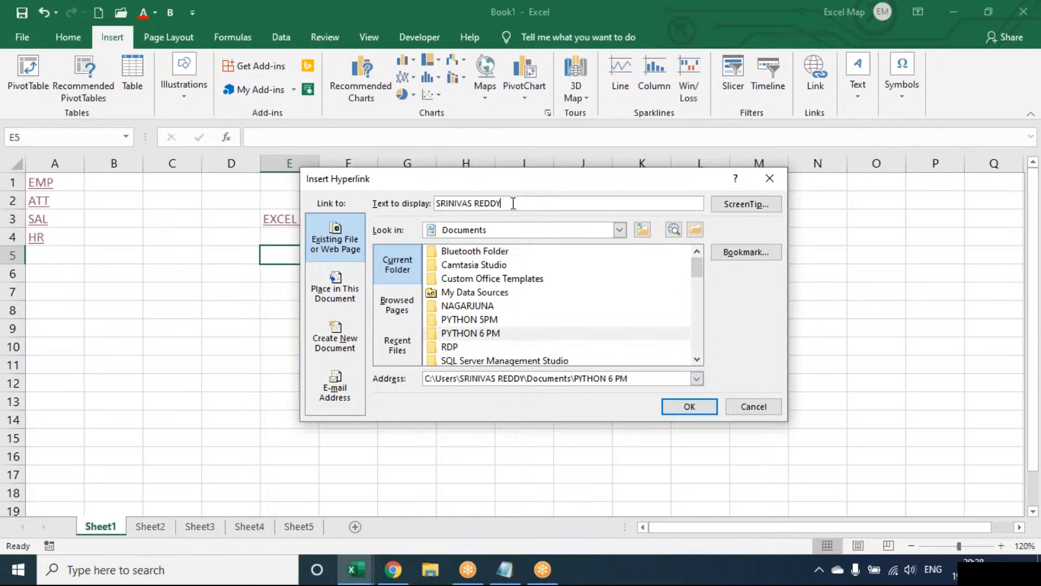
key("BackSpace")
key("BackSpace")
key("BackSpace")
key("BackSpace")
key("BackSpace")
key("BackSpace")
key("BackSpace")
key("BackSpace")
key("BackSpace")
key("BackSpace")
key("BackSpace")
key("BackSpace")
key("BackSpace")
key("BackSpace")
left_click(463, 334)
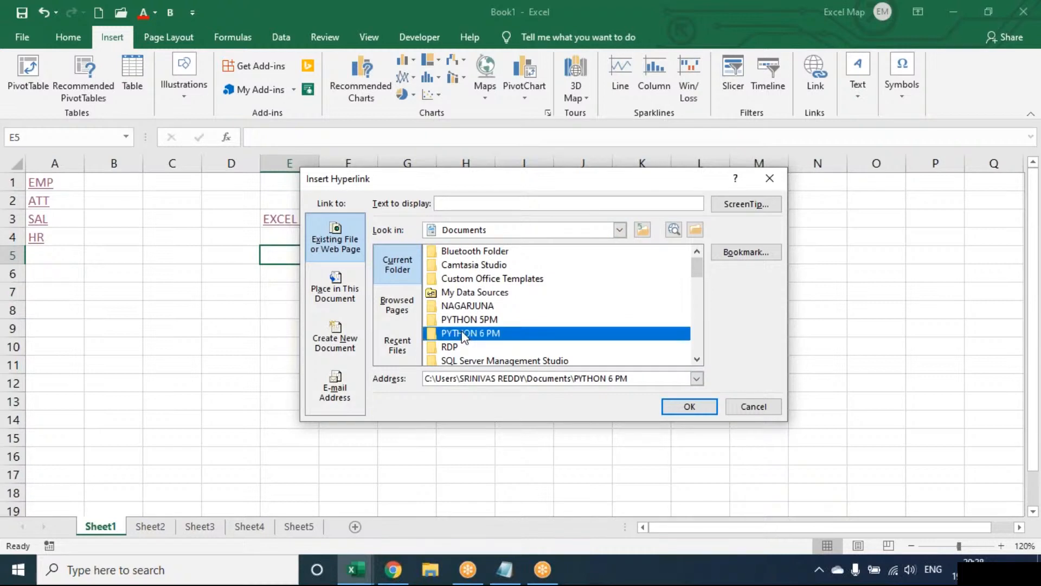
double_click(463, 333)
double_click(483, 230)
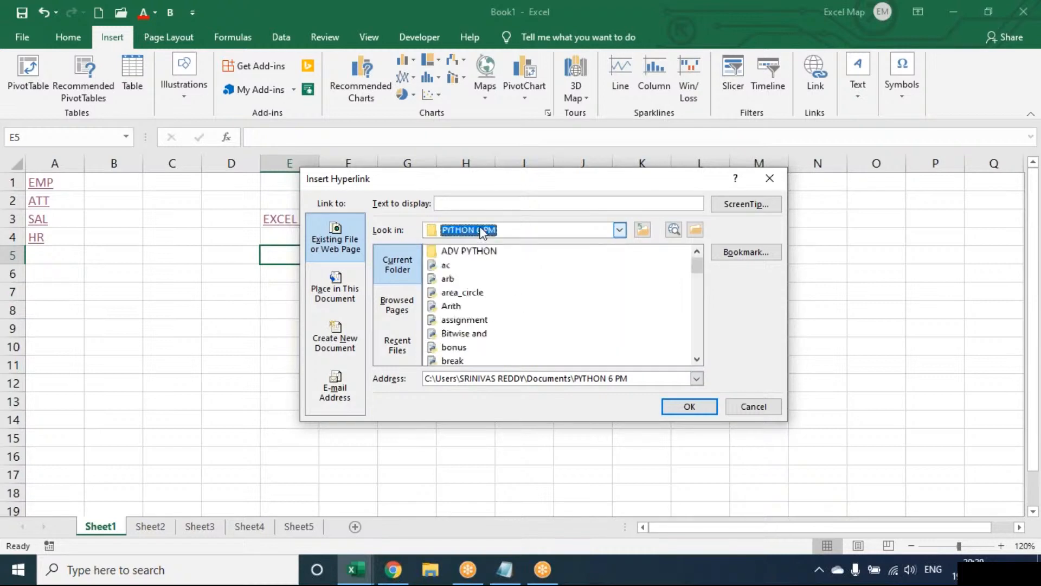
left_click(770, 178)
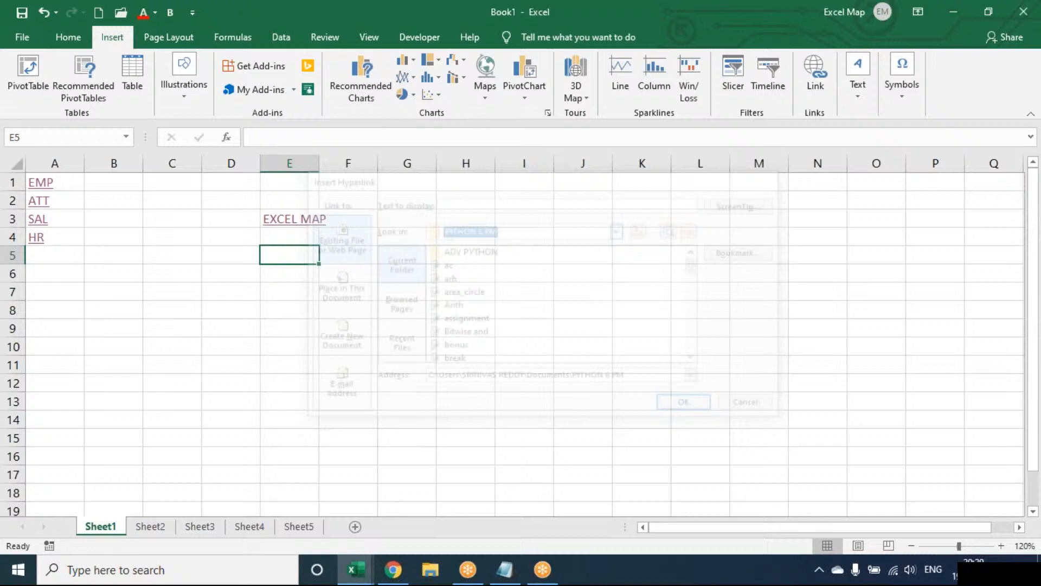
Link E5 to the PYTHON 6 PM folder, then test it by accepting the security warning
left_click(812, 85)
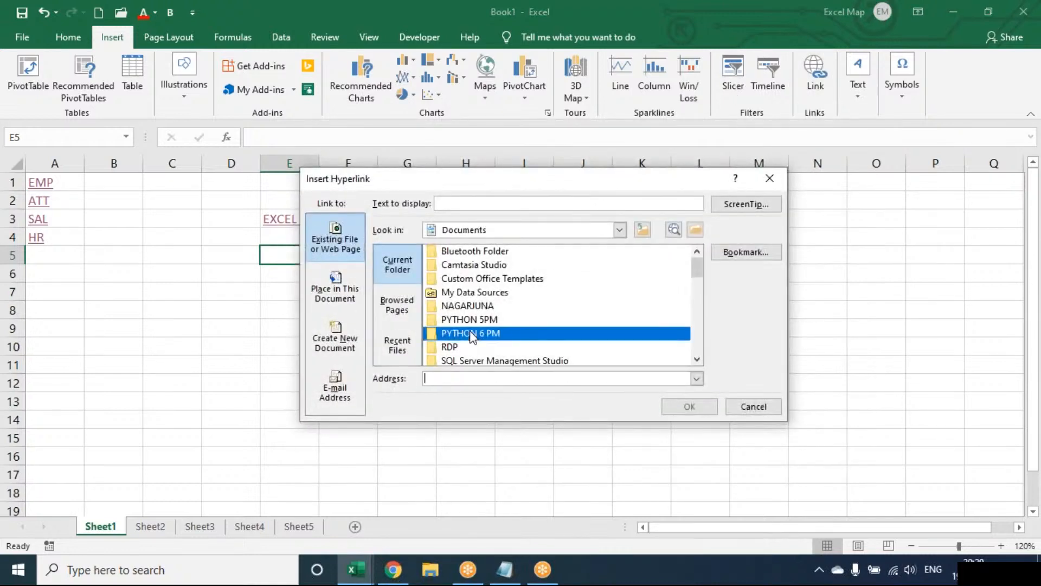
left_click(471, 334)
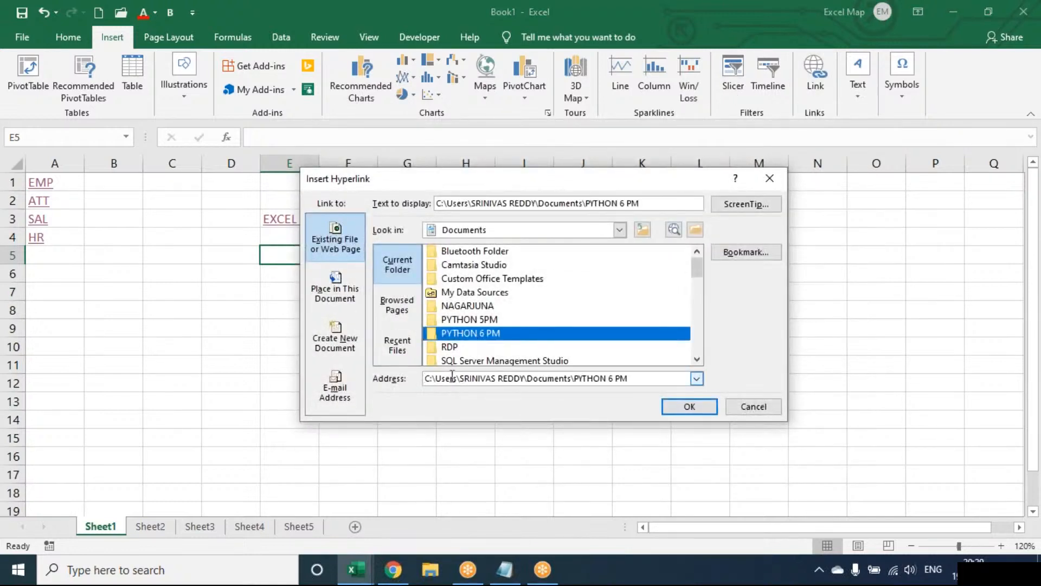
left_click(689, 407)
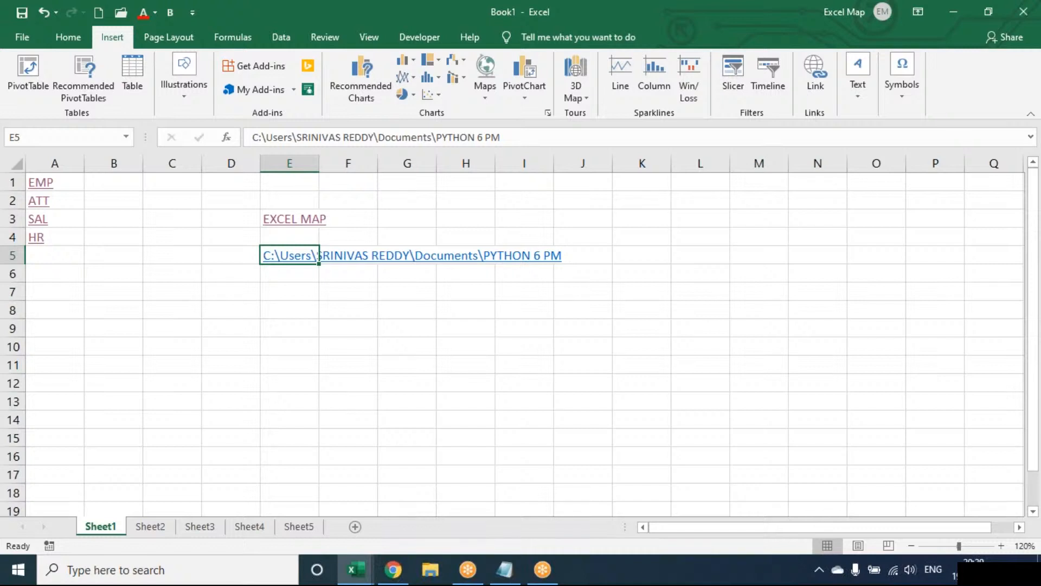
left_click(278, 259)
left_click(545, 354)
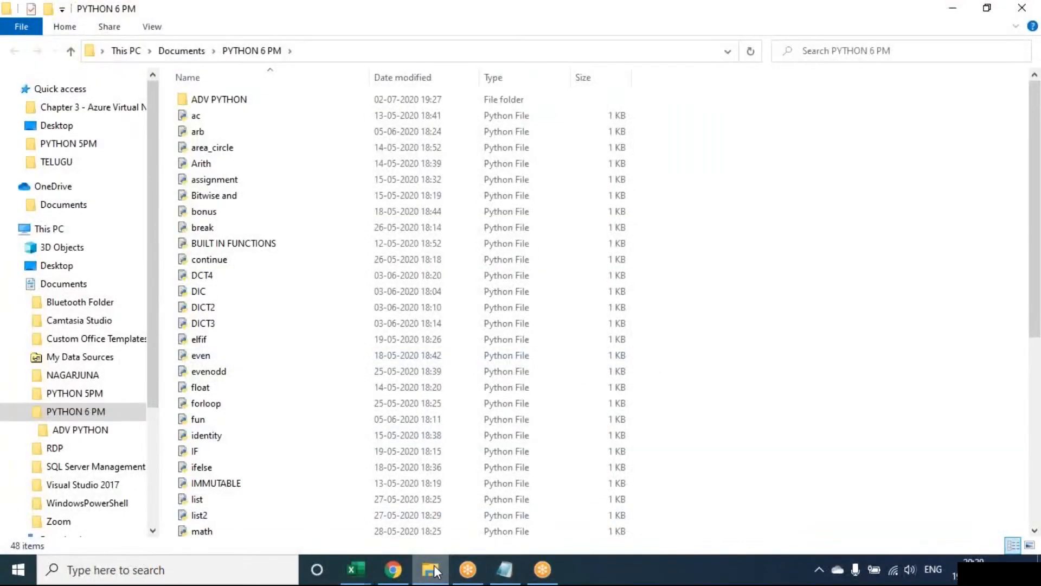
Close the PYTHON 6 PM folder window and change E5's link display text to PYTHON
mouse_move(430, 570)
left_click(499, 454)
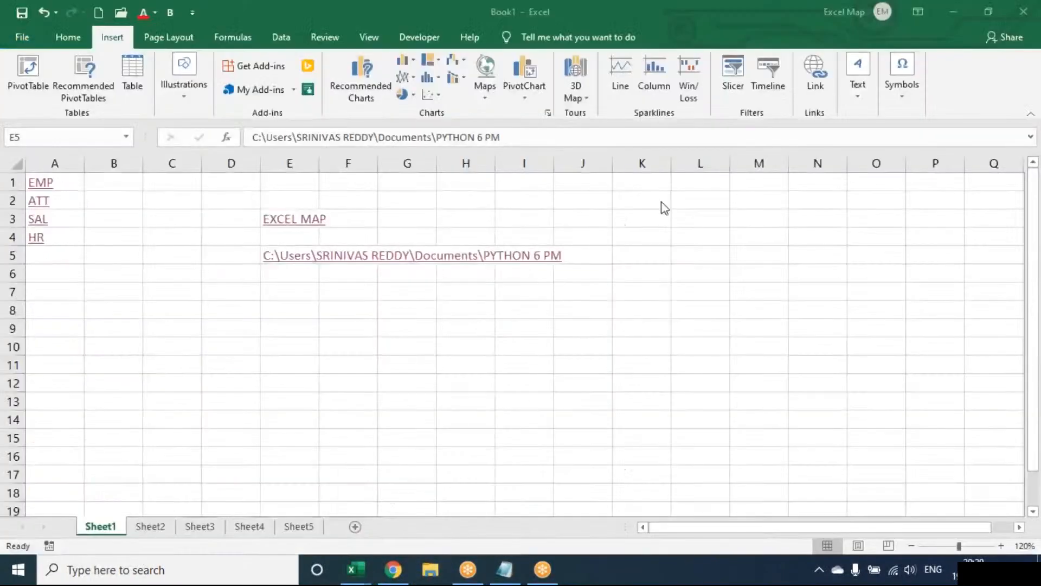
left_click(819, 84)
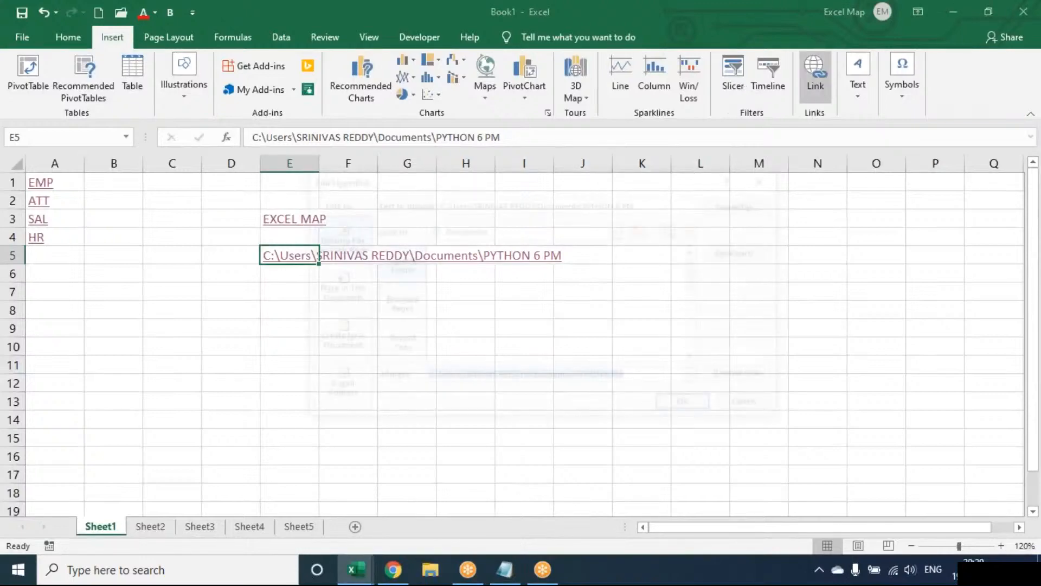
left_click_drag(655, 202, 257, 202)
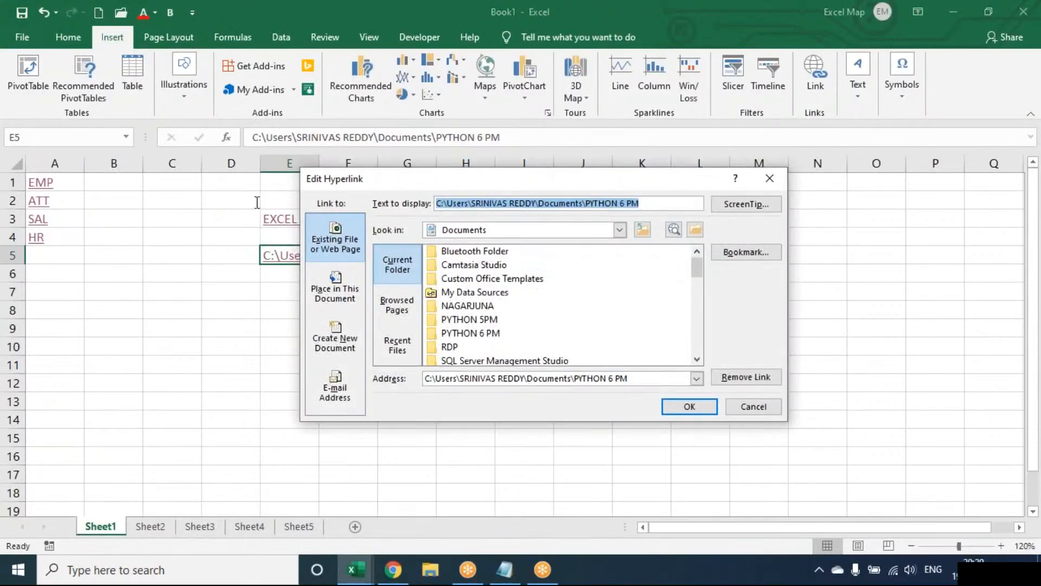
type("PYTHON")
key("Return")
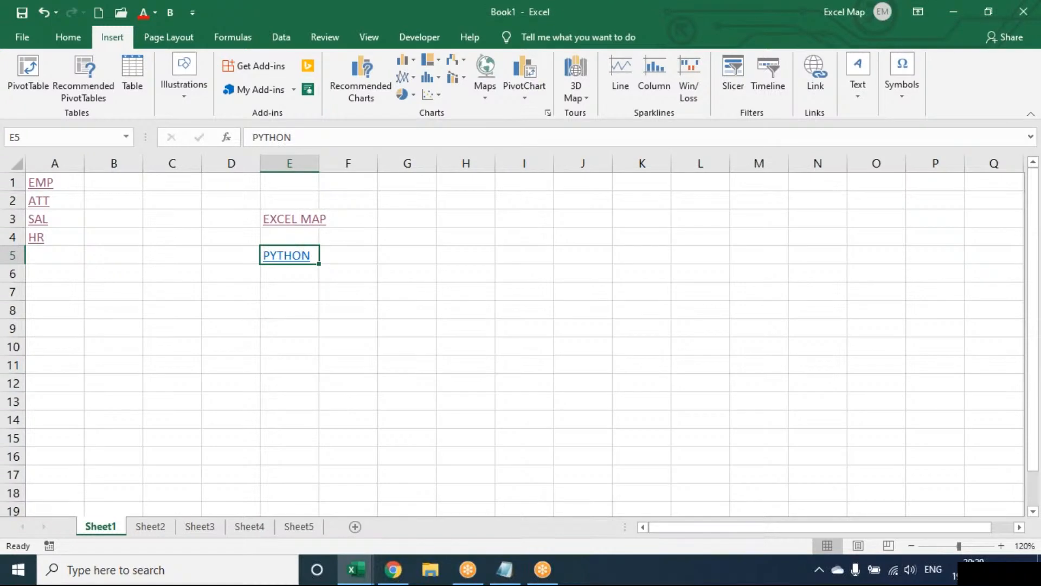
key("Down")
key("Down")
Select cell G3, open the Insert Hyperlink dialog, and move it to the left
left_click(445, 221)
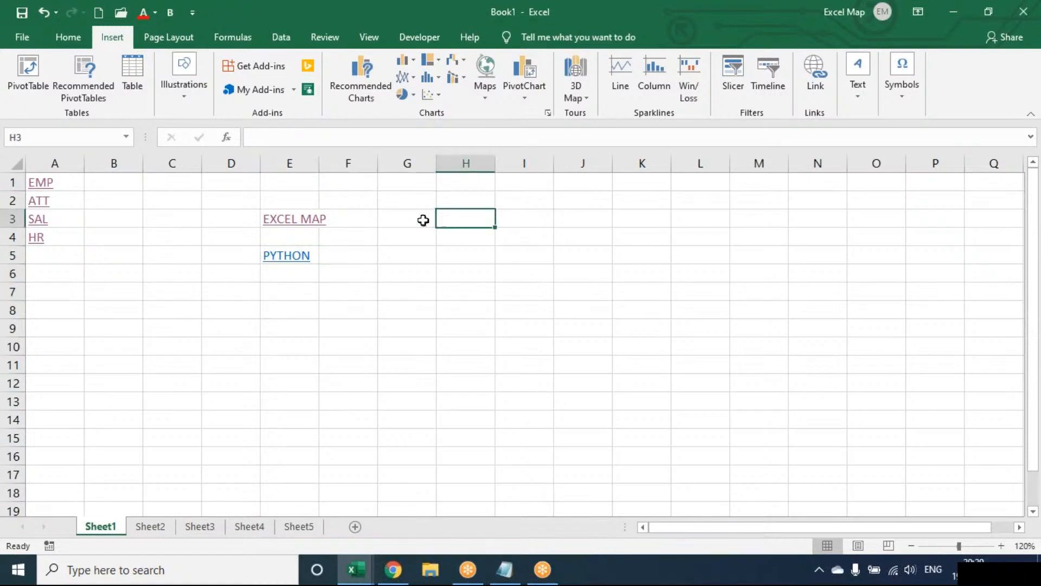
left_click(423, 219)
left_click(819, 73)
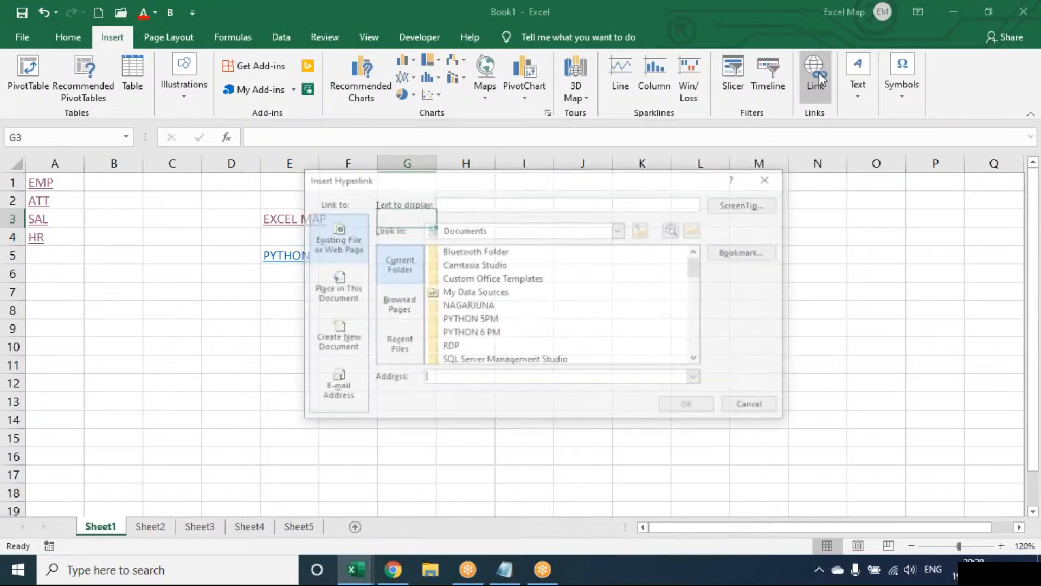
left_click_drag(512, 188, 405, 206)
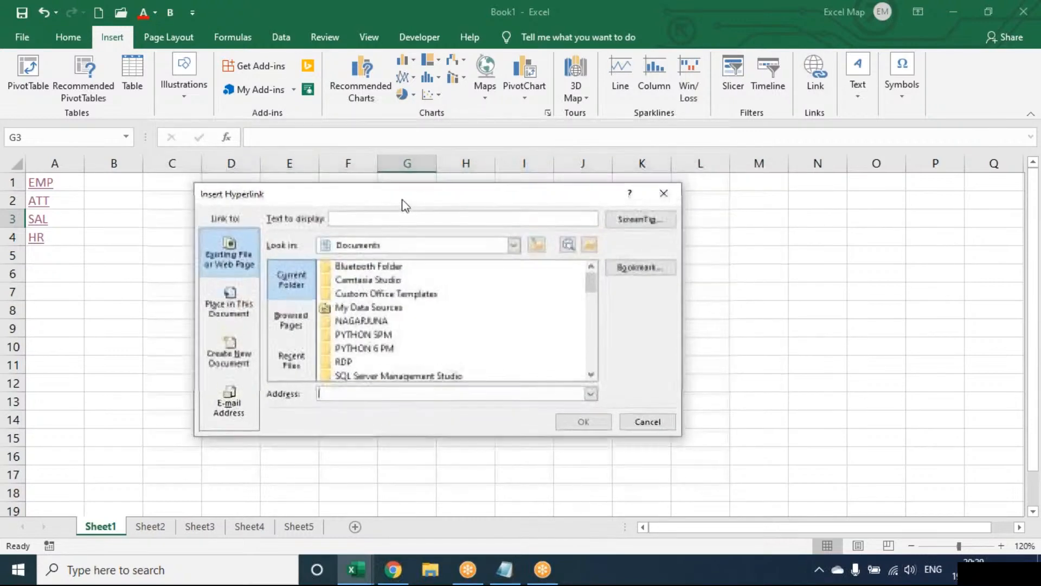
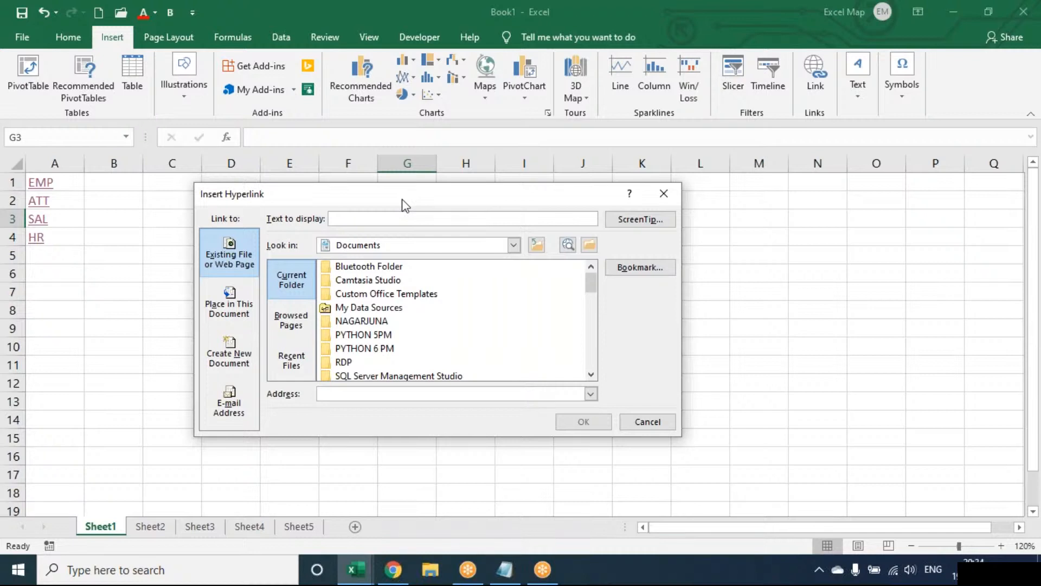
Cancel the Insert Hyperlink dialog without adding a link and bring the Chrome window forward
key("Escape")
mouse_move(393, 569)
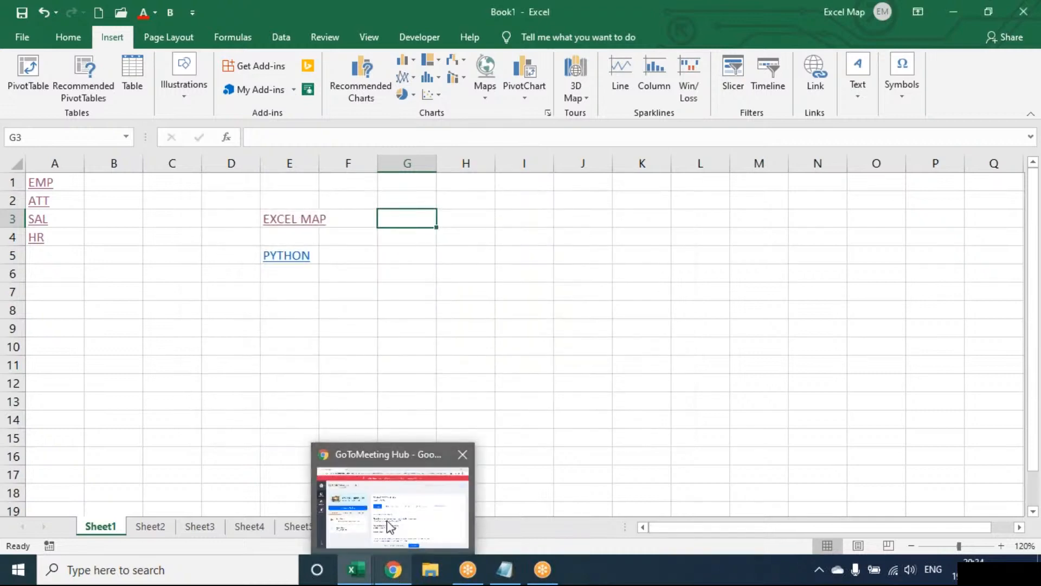
left_click(389, 526)
In a new Chrome tab, search Google for prabhas
left_click(204, 13)
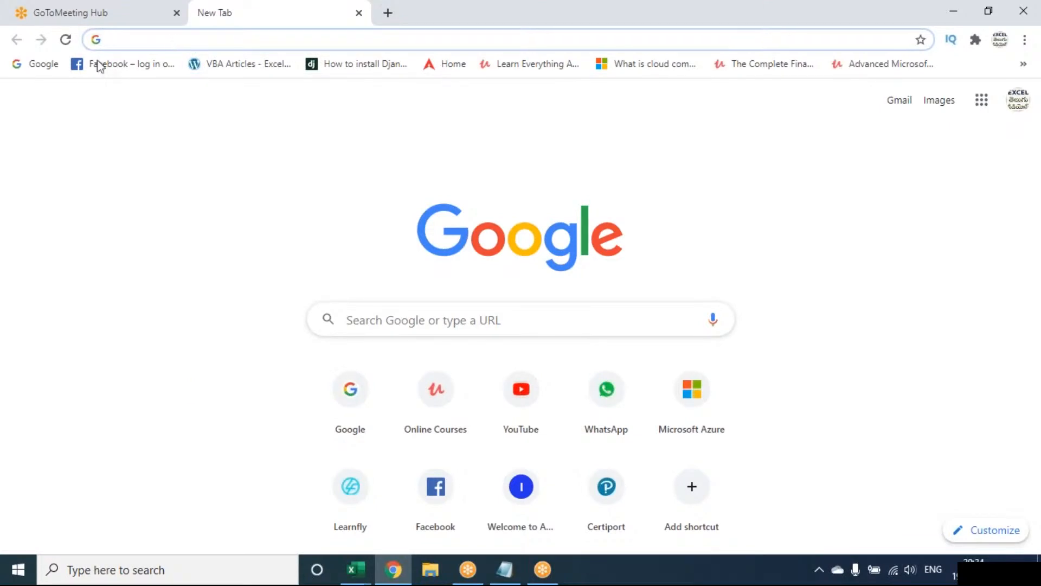
left_click(39, 66)
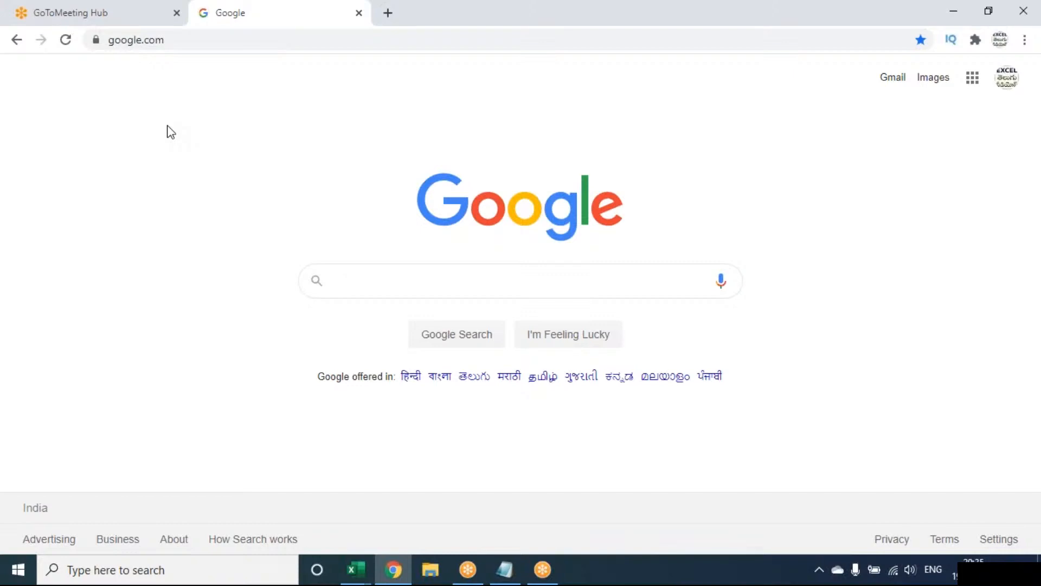
type("PRAB")
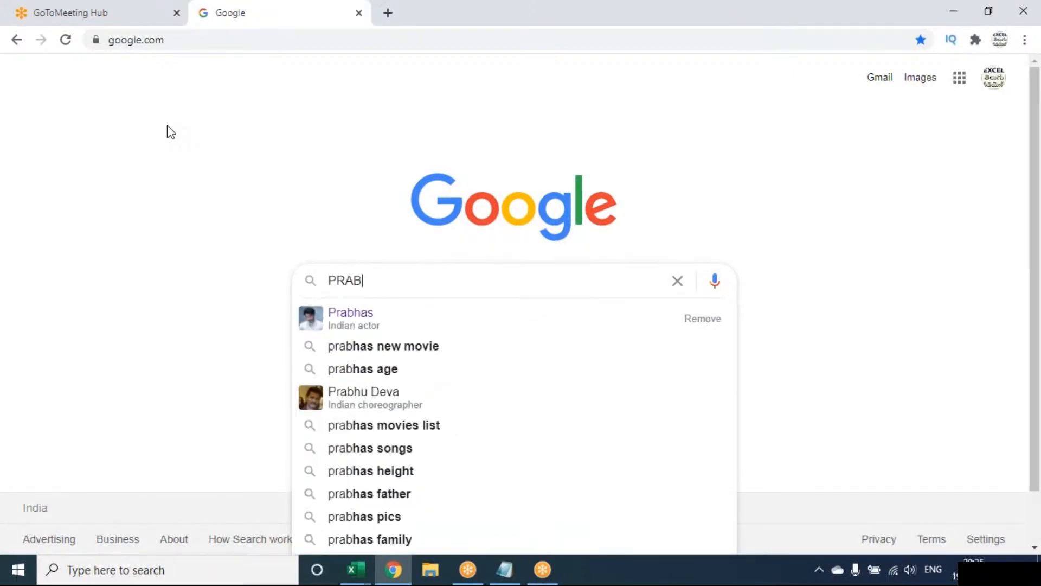
key("Down")
key("Return")
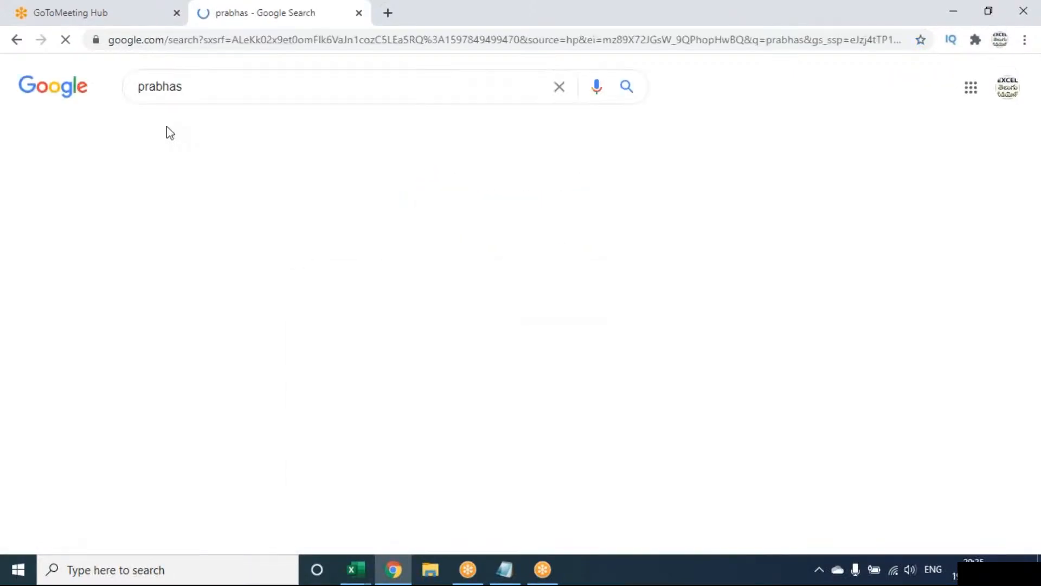
Open the Prabhas Wikipedia article, select its web address, and return to Excel cell G9
scroll(187, 374, "down", 2)
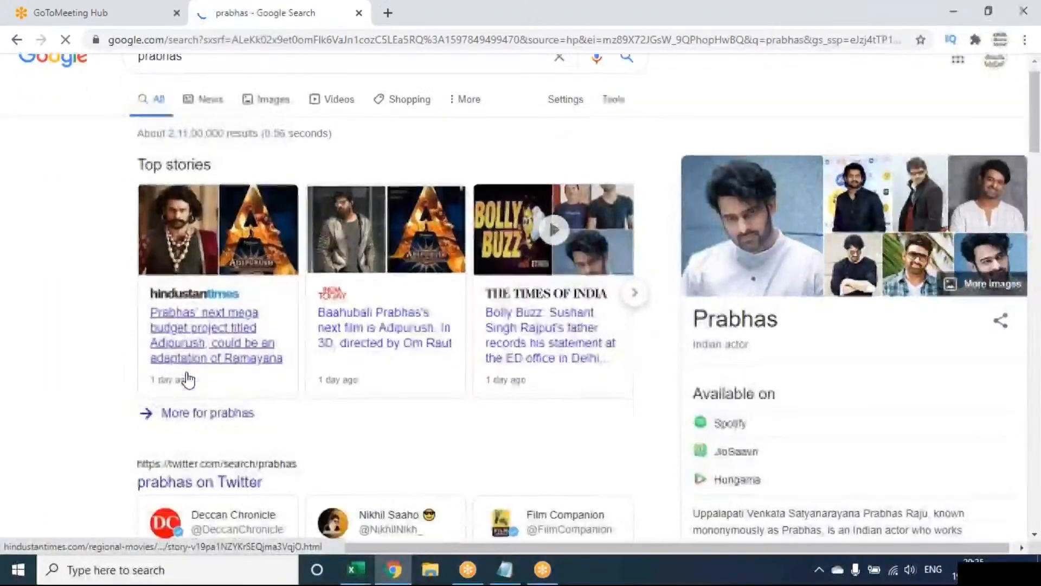
scroll(187, 379, "down", 6)
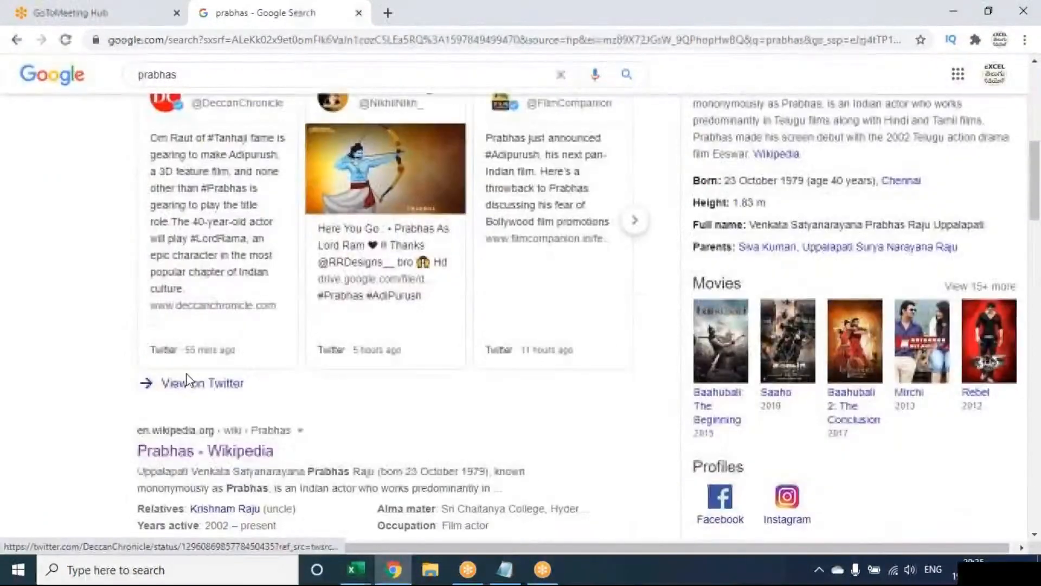
left_click(175, 459)
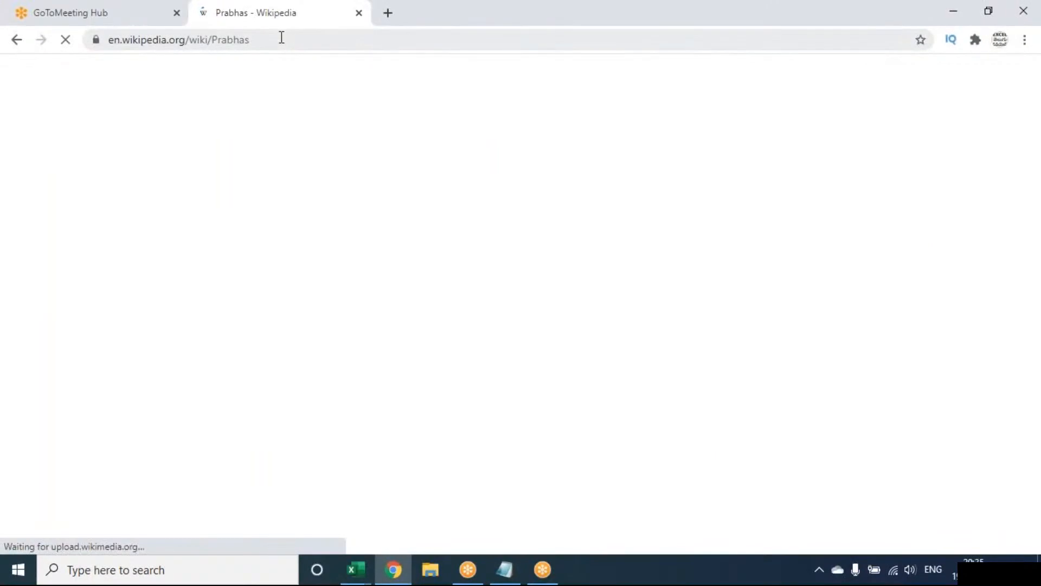
left_click(281, 37)
key("ctrl+c")
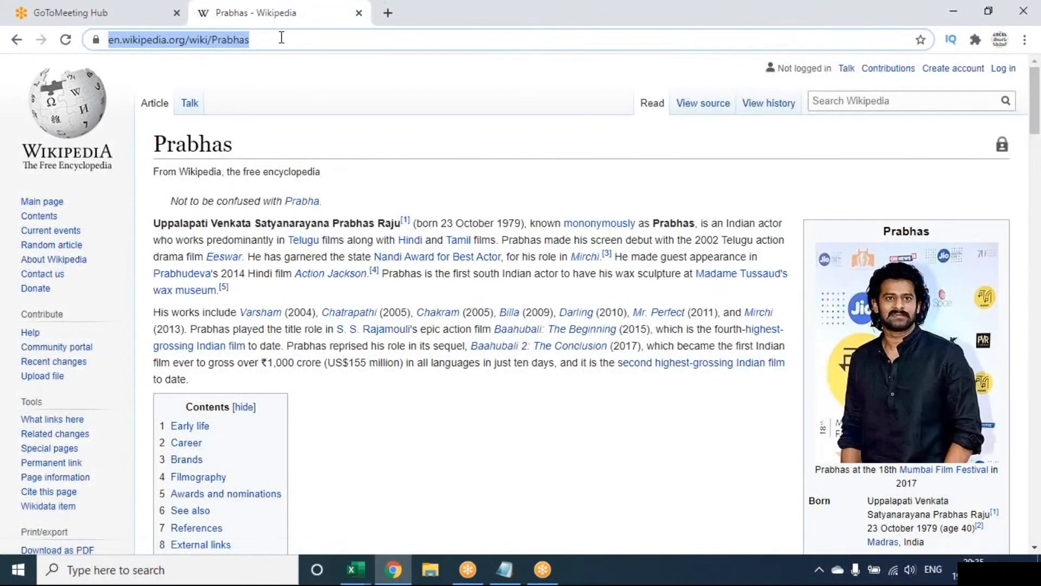
left_click(384, 579)
left_click(379, 328)
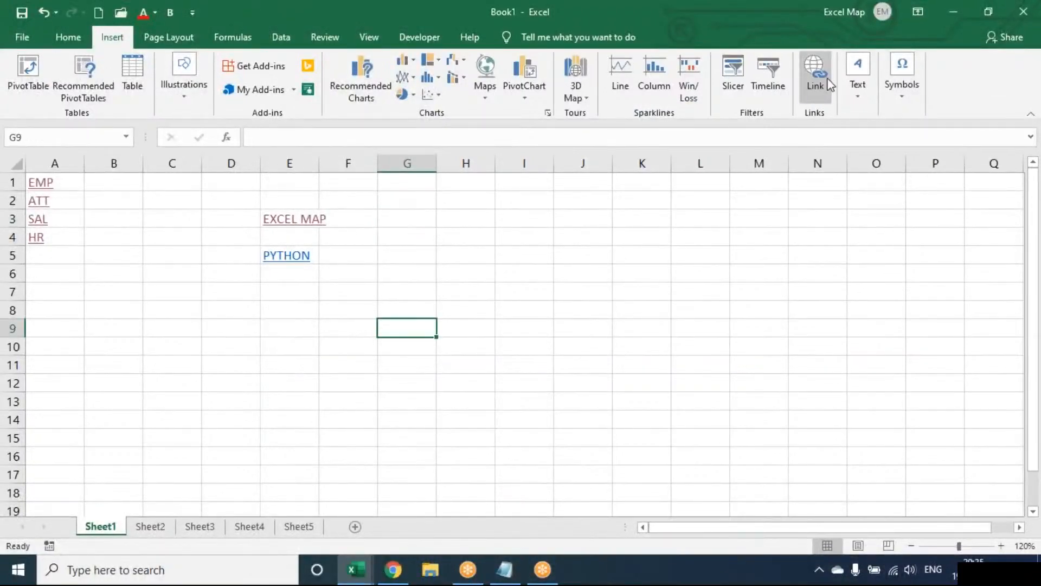
Add a G9 hyperlink labelled PRABASH FILMOGRAPHY with the pasted Prabhas Wikipedia URL as its address
left_click(821, 82)
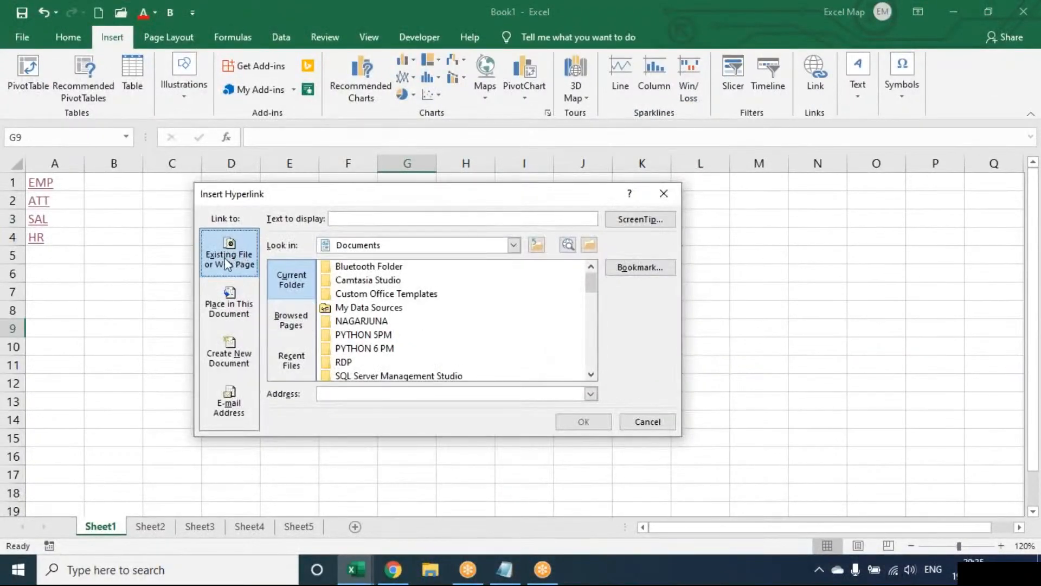
left_click(355, 217)
type("PRABASH FI")
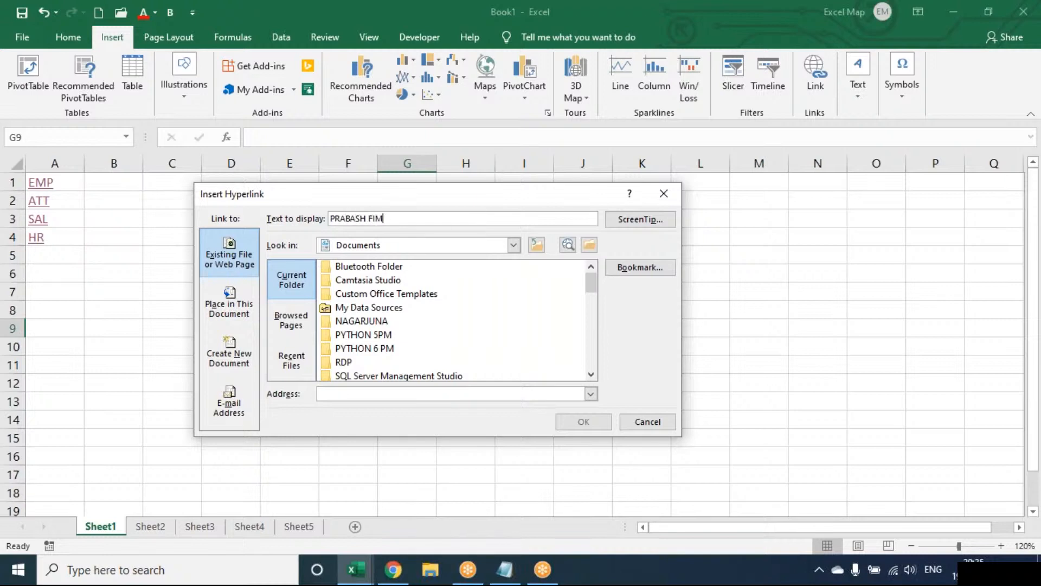
type("LO")
key("BackSpace")
type("MOGRAPHY")
left_click(332, 394)
key("ctrl+v")
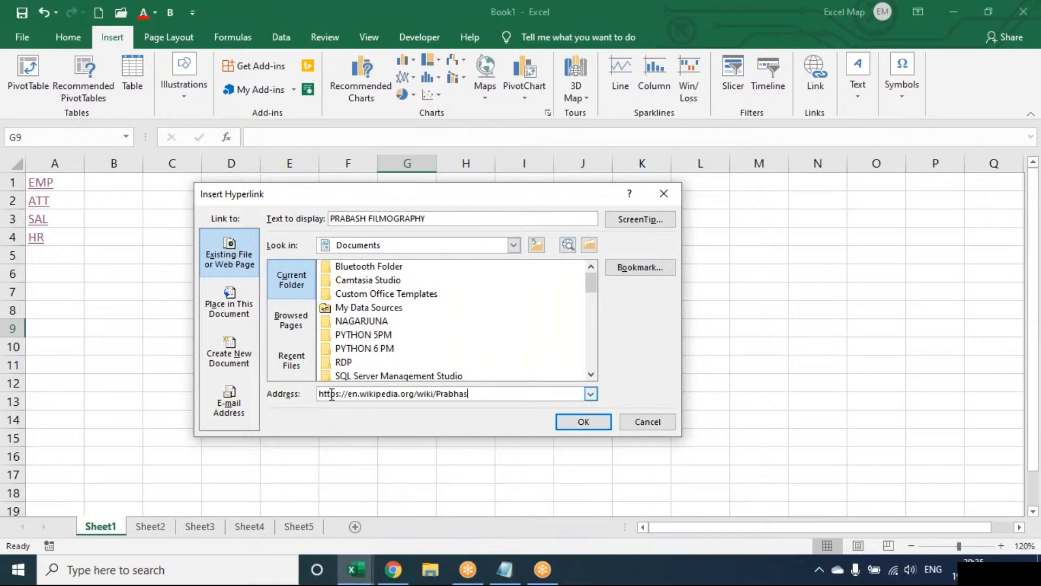
left_click(562, 422)
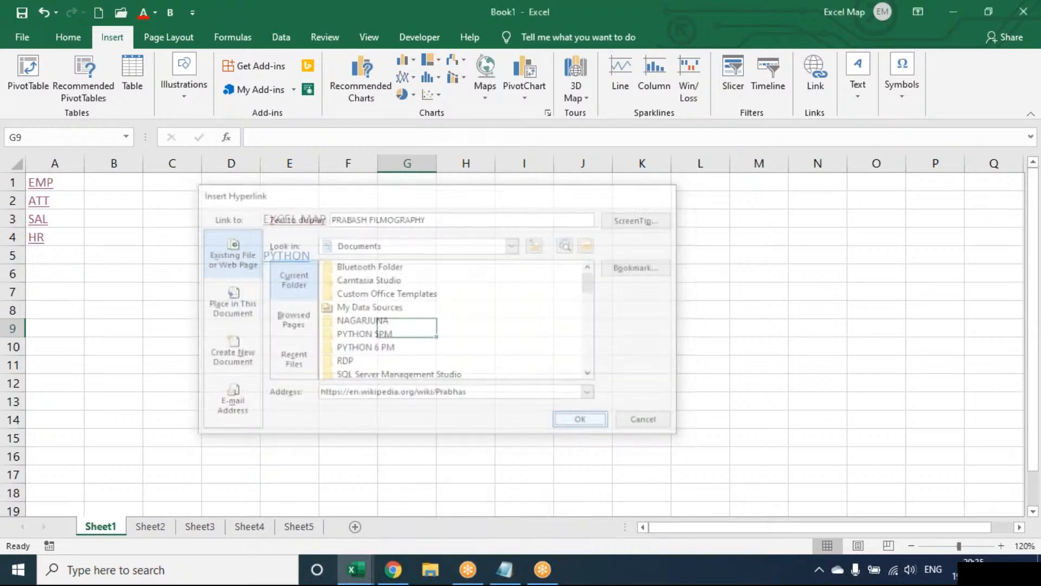
left_click(466, 383)
left_click(465, 402)
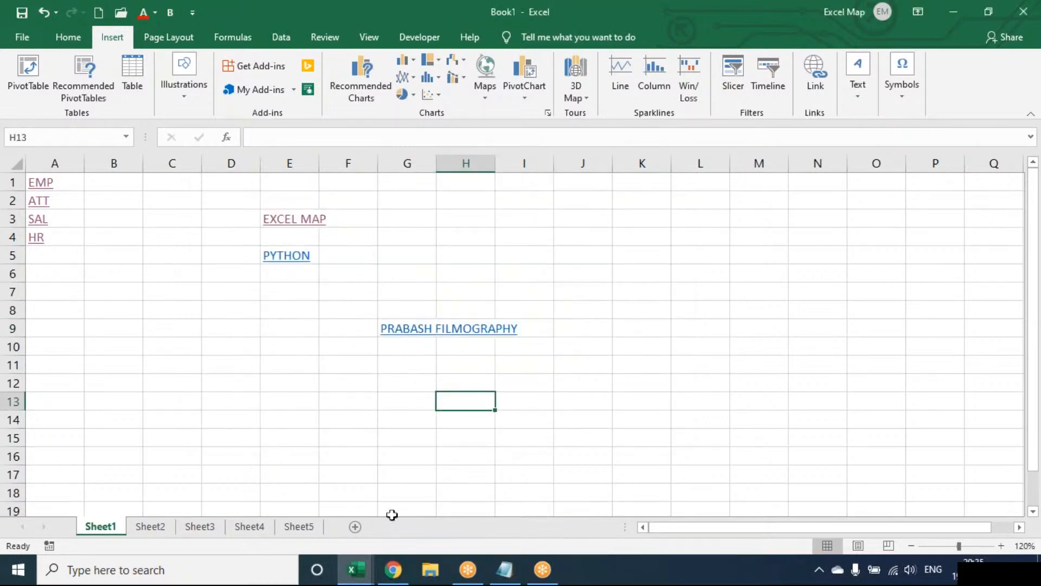
Briefly show and hide the Wikipedia page in Chrome, then select cell G9
left_click(393, 569)
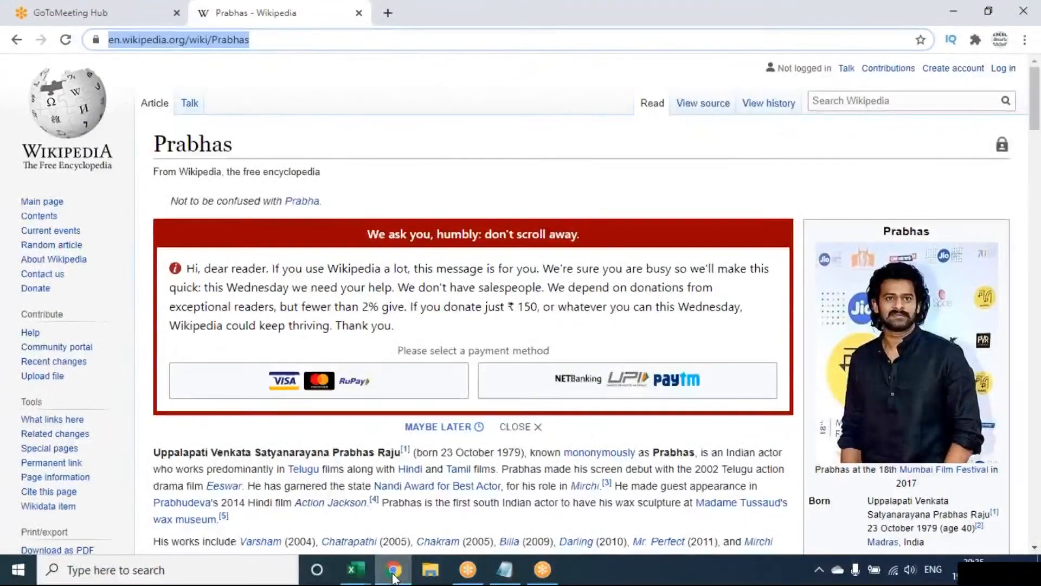
left_click(393, 569)
left_click(413, 333)
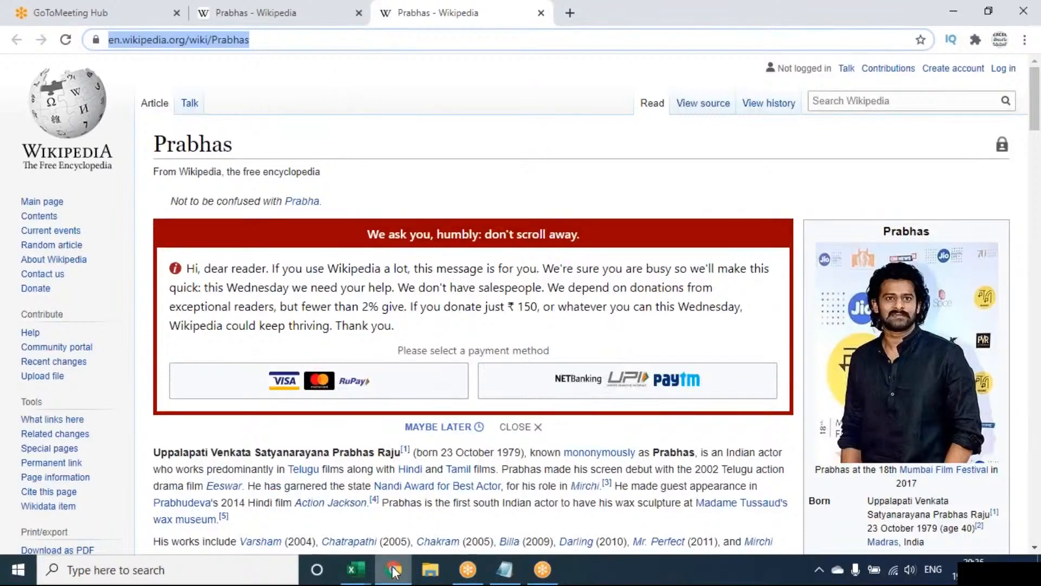
Follow the G9 link to the Prabhas Wikipedia page, then return to Excel and select G4
mouse_move(394, 570)
mouse_move(458, 454)
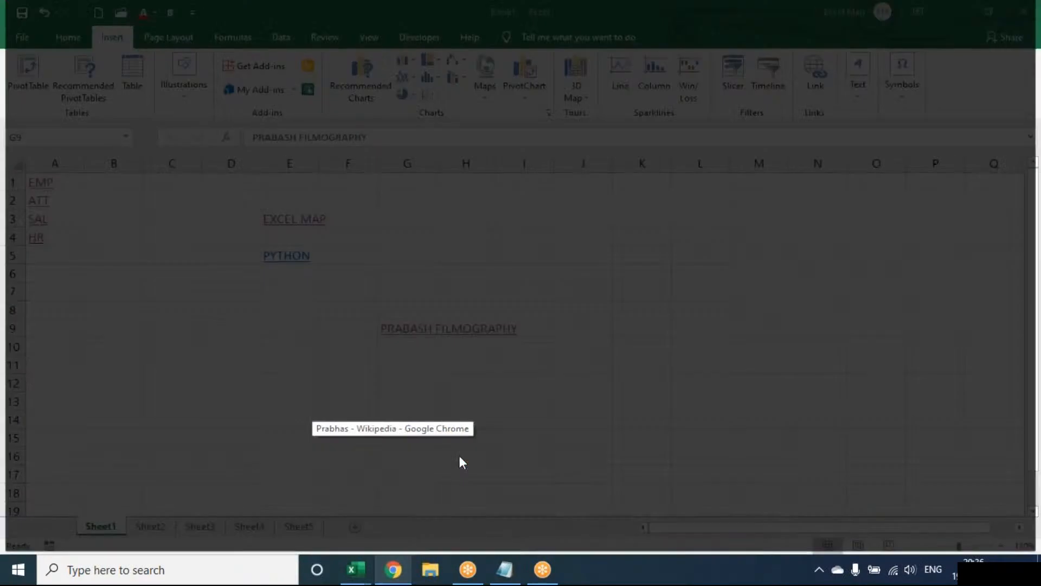
left_click(403, 375)
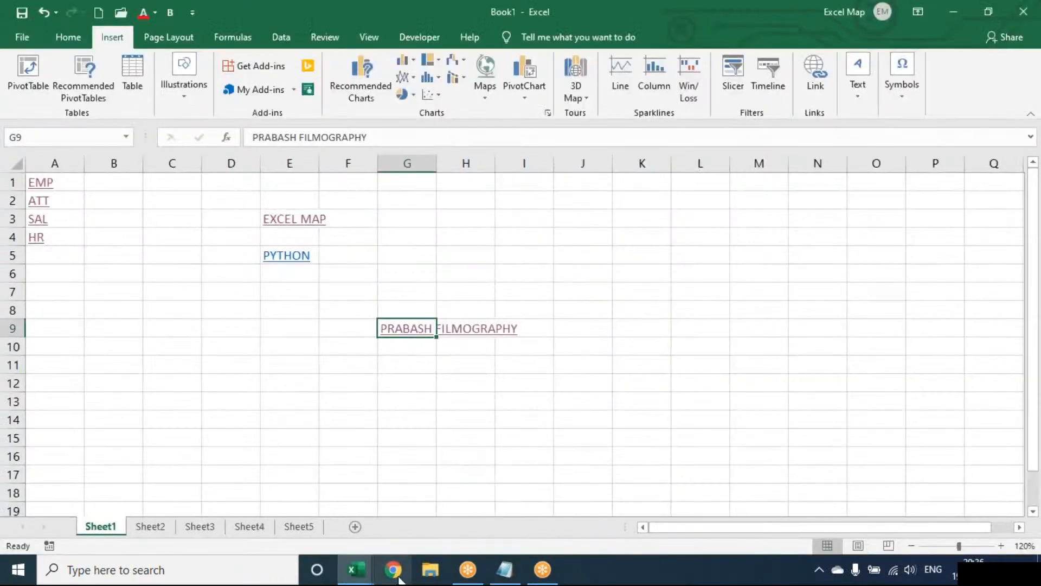
left_click(410, 332)
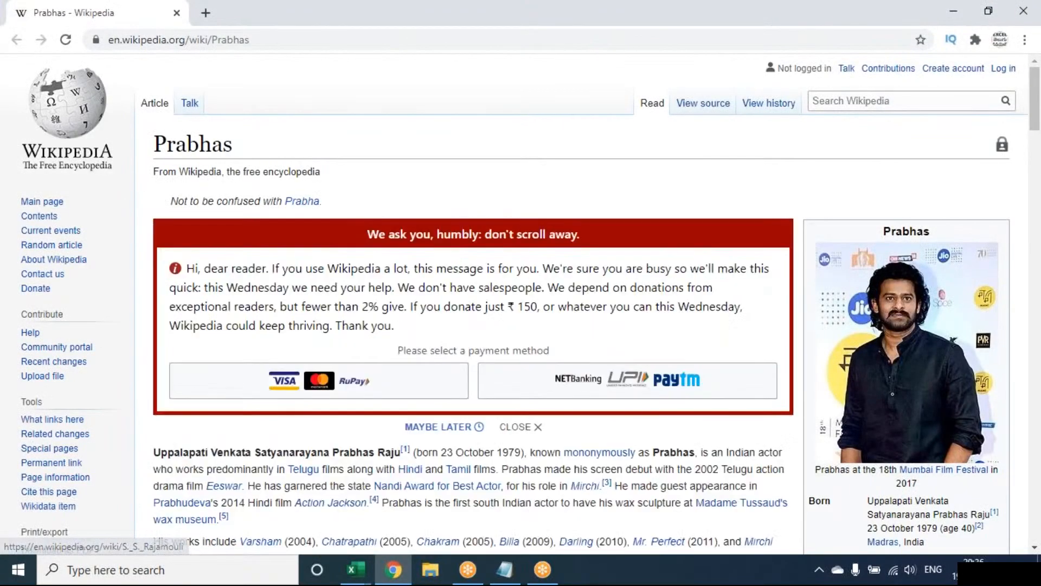
left_click(393, 569)
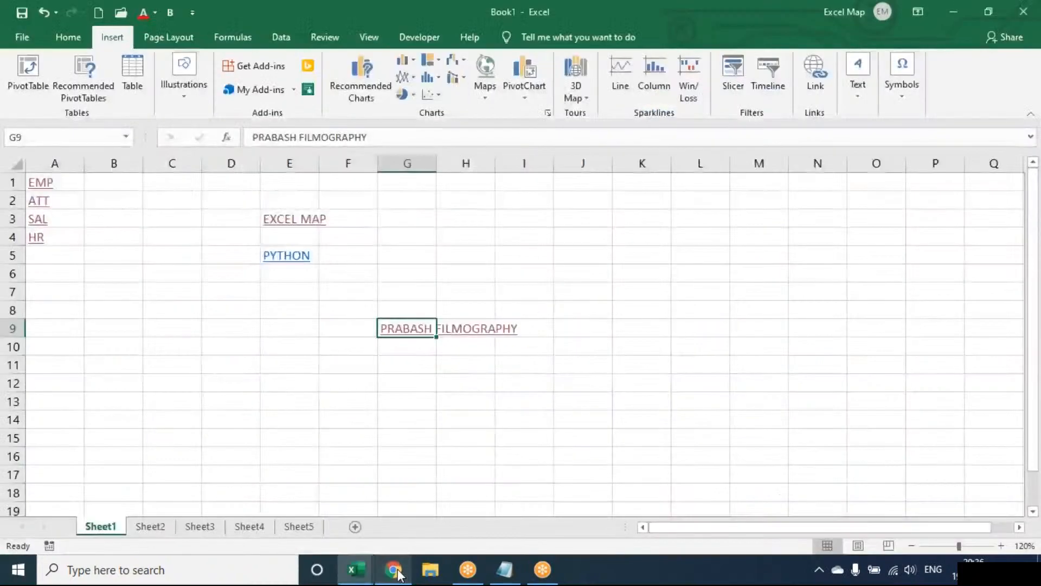
left_click(415, 234)
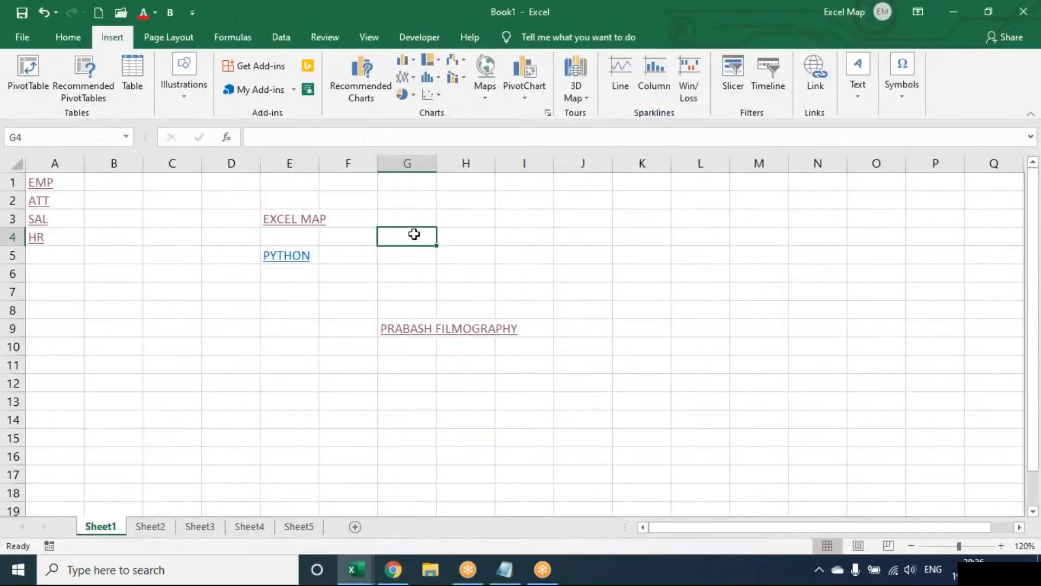
type("=HYPERLINK(")
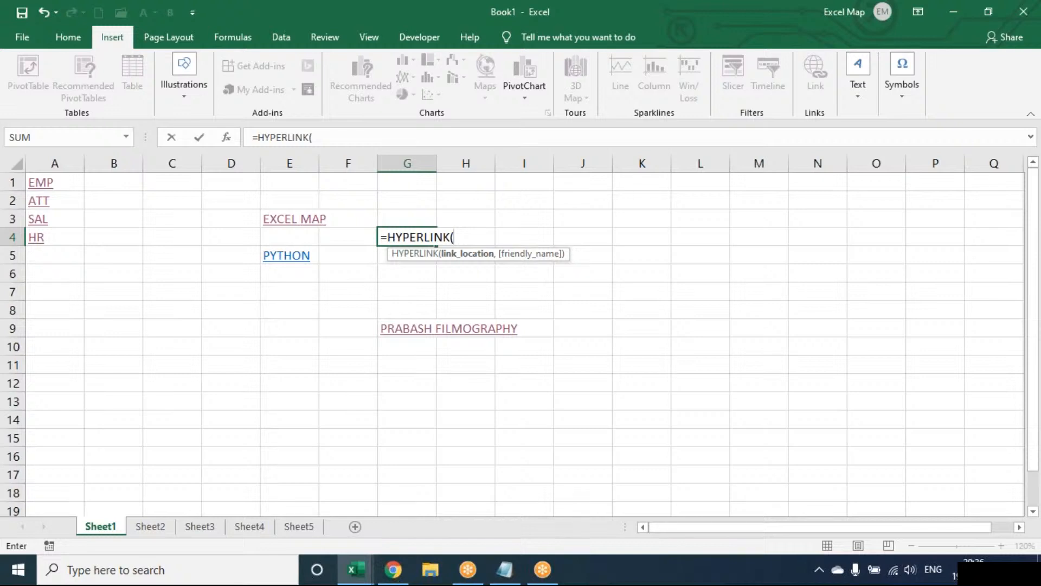
key("Escape")
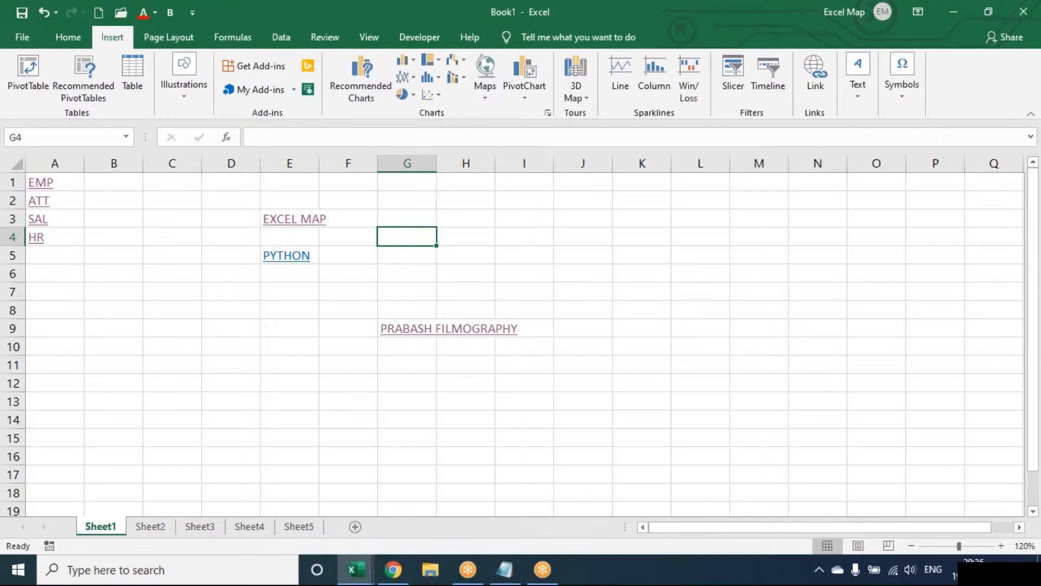
Open the Insert Hyperlink dialog for cell G4 from Insert > Link
left_click(825, 81)
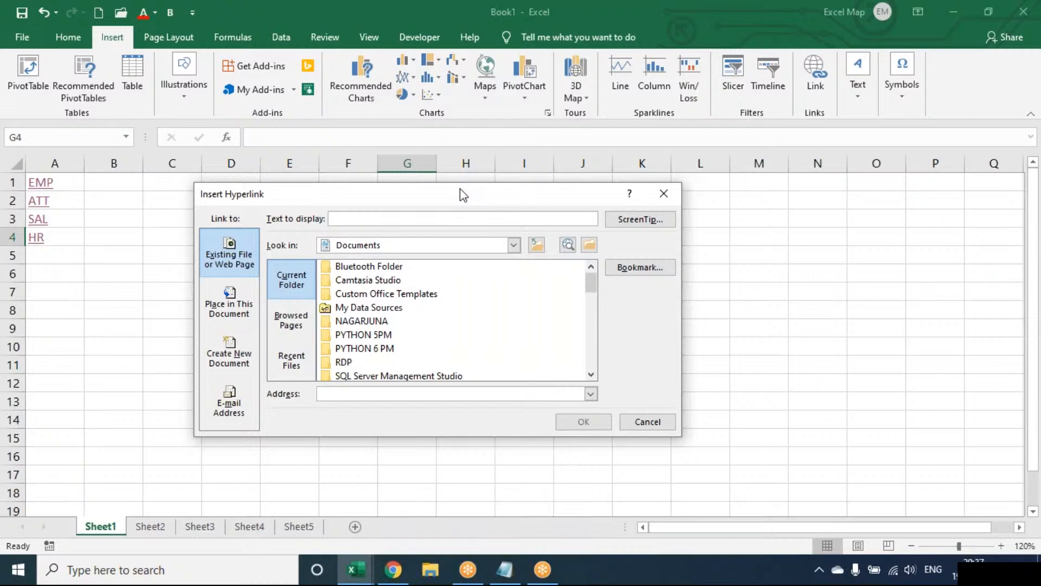
Cancel the link dialog and Clear All on D2:J13 to remove the extra hyperlinks
key("Escape")
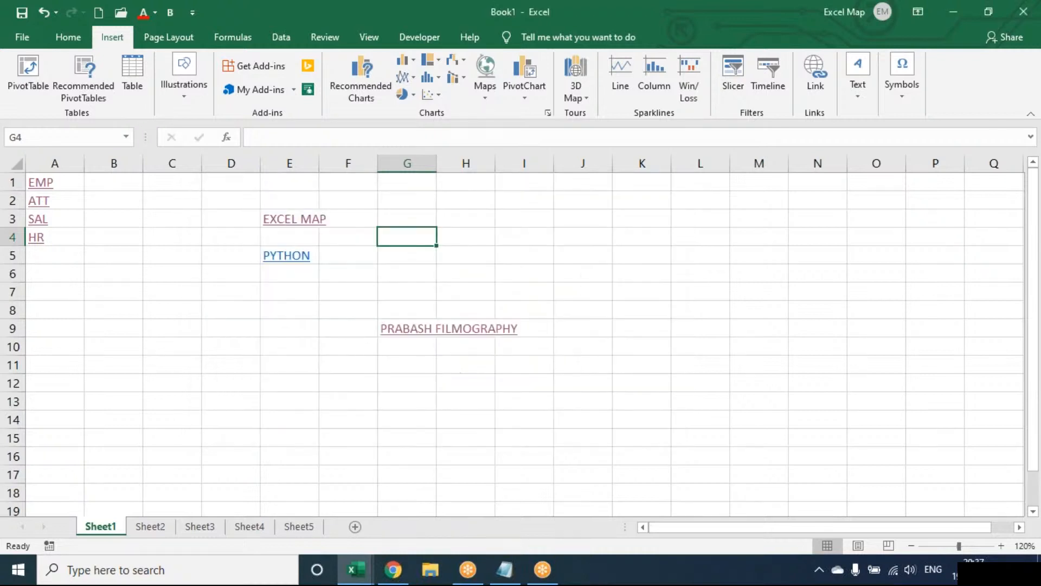
left_click_drag(233, 195, 587, 394)
key("alt+e")
key("a")
key("a")
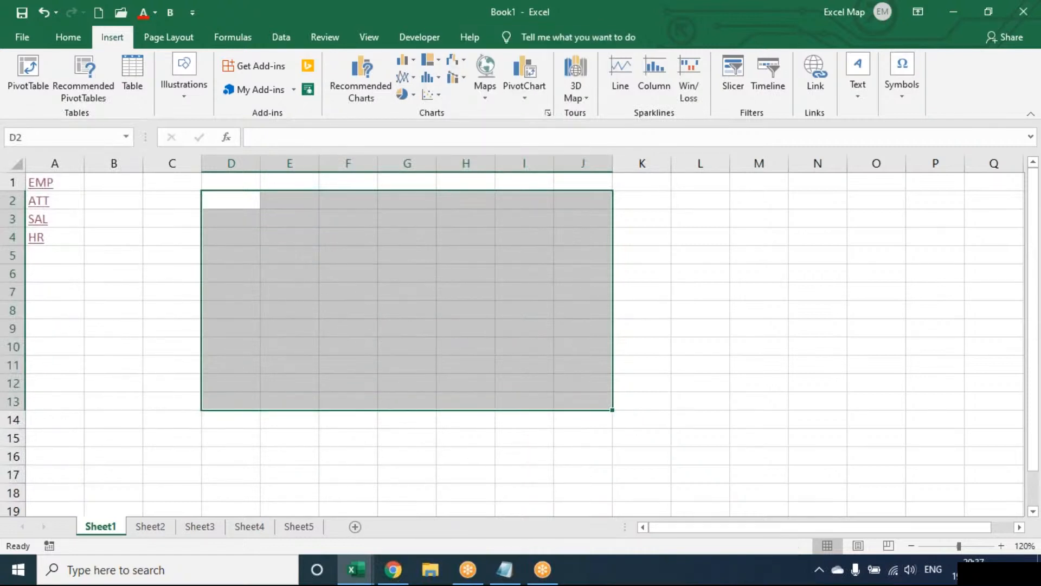
left_click(382, 287)
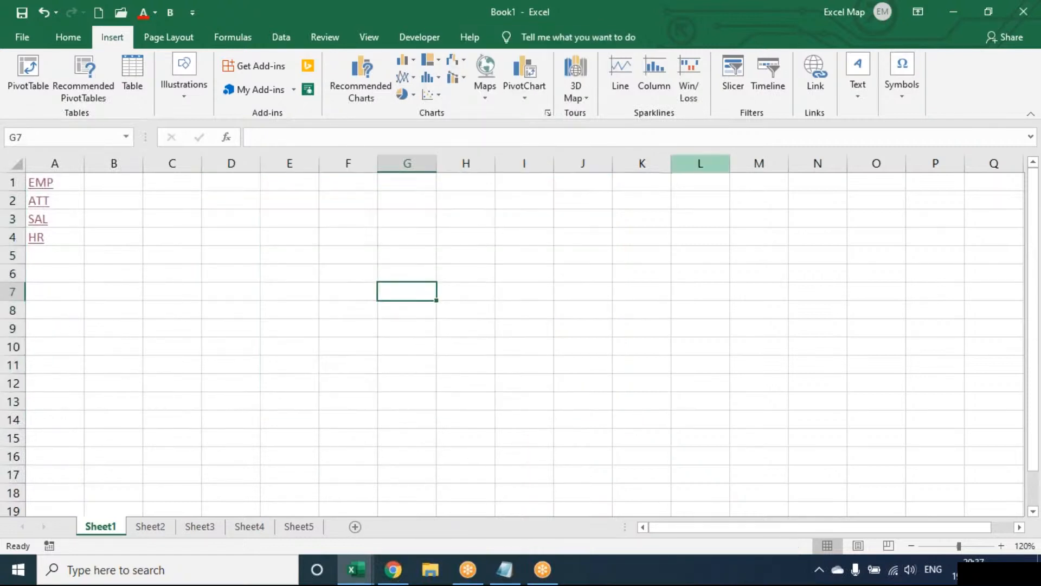
left_click(856, 93)
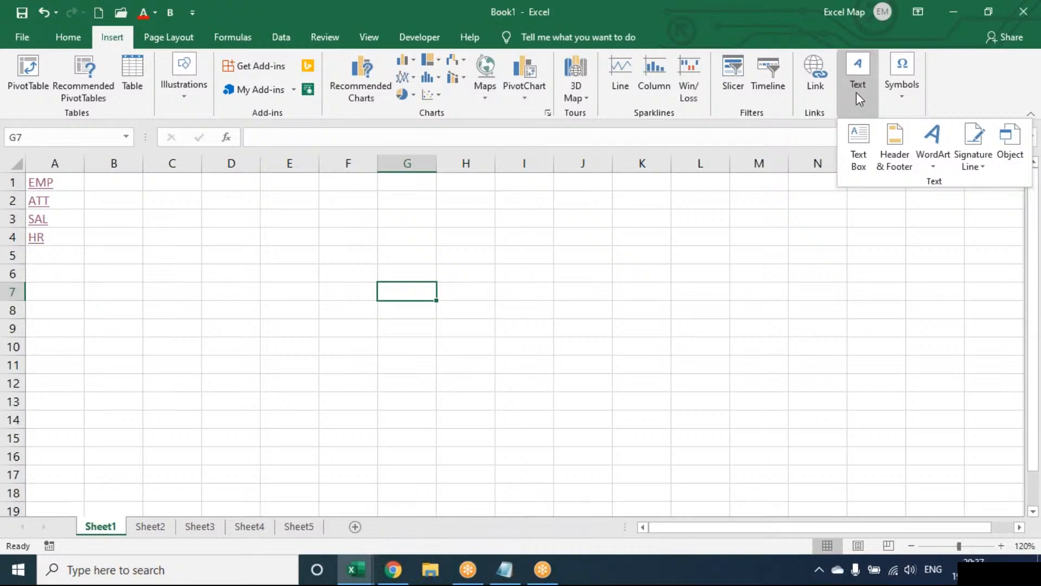
Insert a text box drawn from cell E4 to about G7
left_click(855, 142)
mouse_move(277, 232)
left_mouse_down()
mouse_move(383, 302)
mouse_move(474, 320)
left_mouse_up()
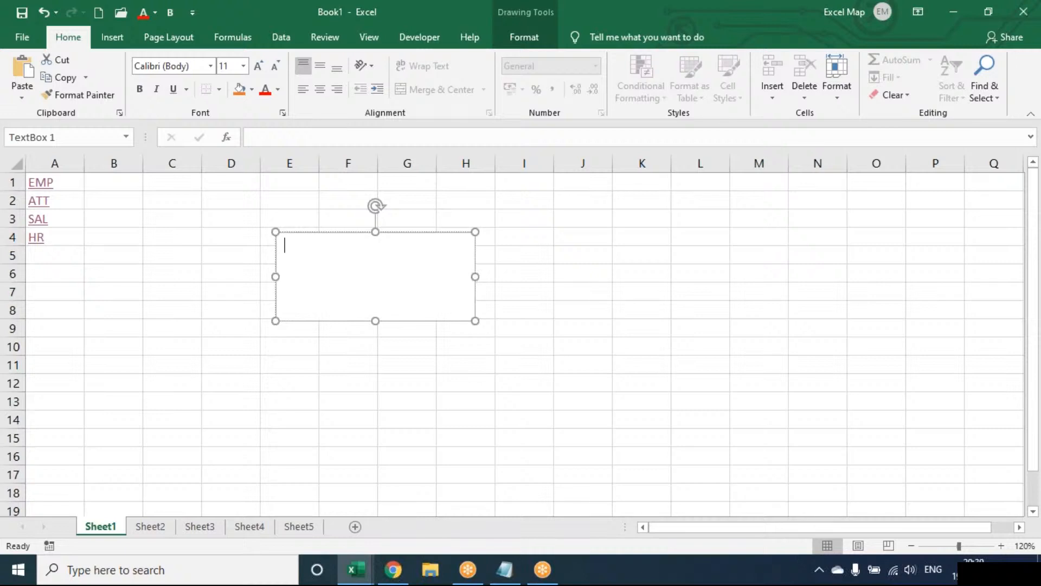
left_click(115, 44)
left_click(869, 101)
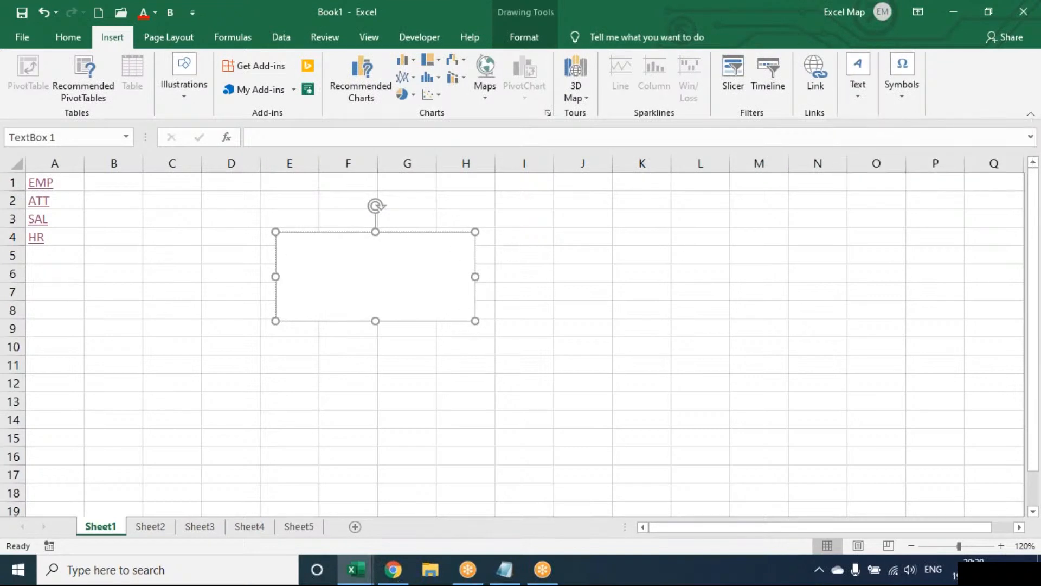
Enlarge the text box toward row 11 and type the sample lines SADFADSF through ASDF ASDF
left_click_drag(475, 321, 517, 362)
type("SADFADSF ASDFASDF A DF A SFDAS FDA SDF ASDF ASDF")
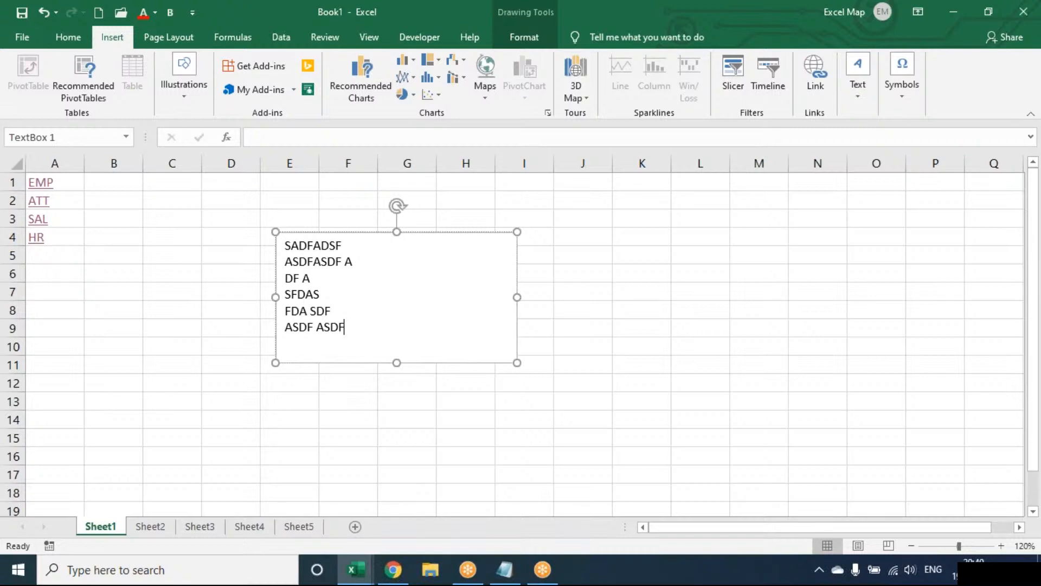
Look over the Insert picture options, then reselect the text box and show its Format commands
left_click(192, 296)
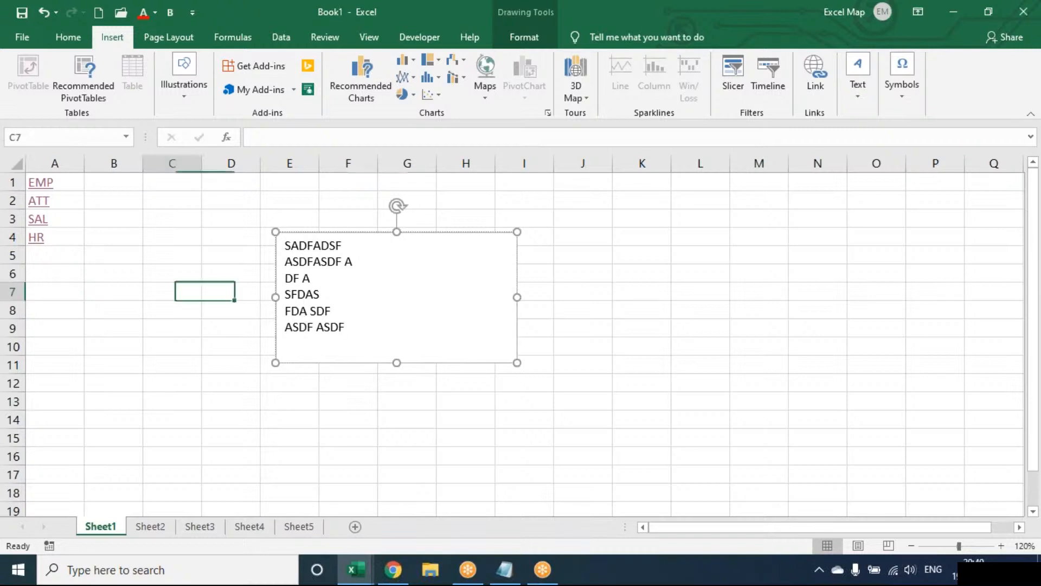
left_click(183, 102)
left_click(184, 145)
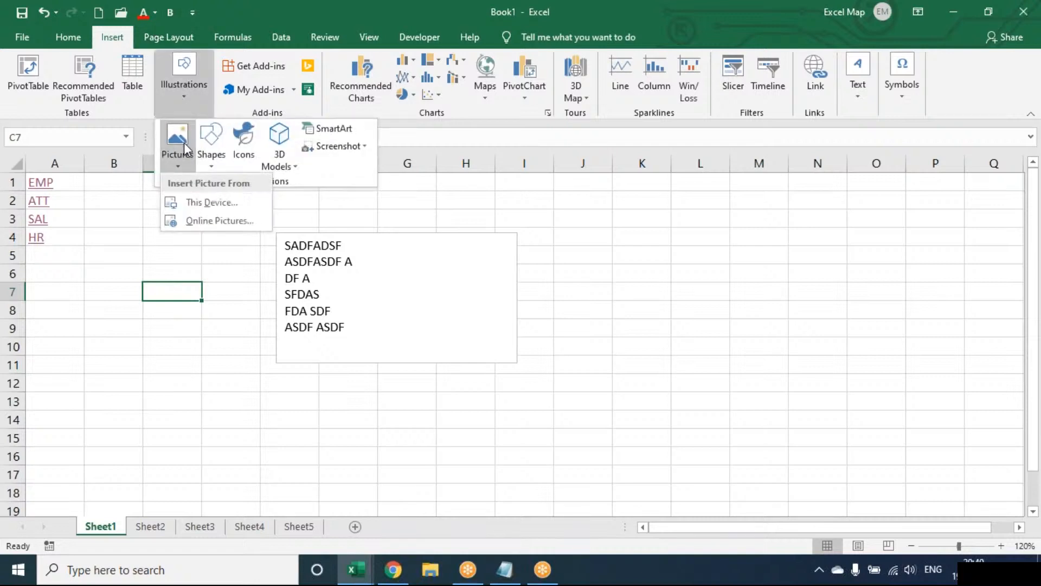
left_click(386, 252)
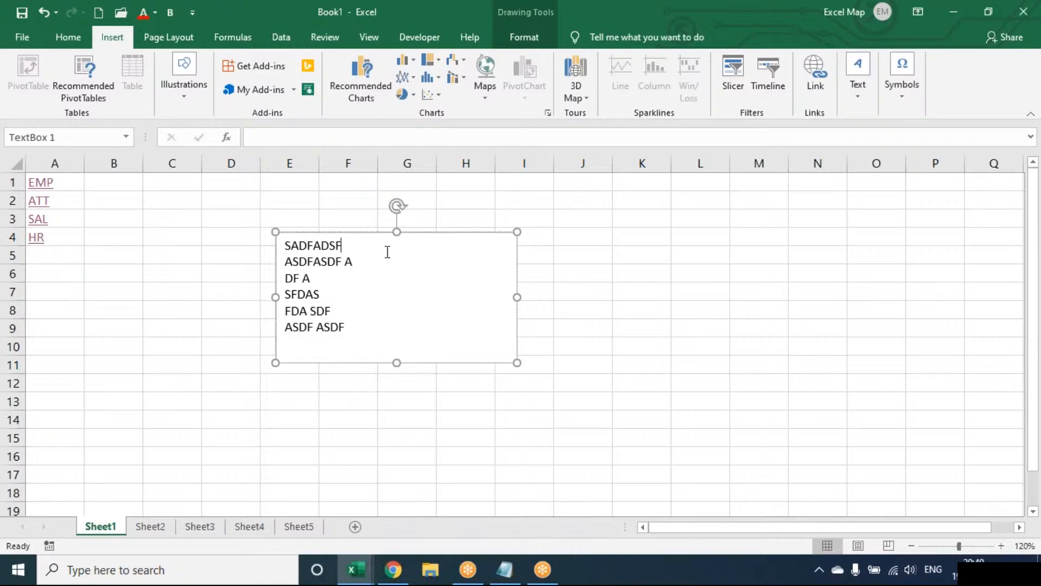
left_click(523, 48)
Fill the text box with the Desktop's IMAGE picture via Shape Fill > Picture > From a File
left_click(398, 61)
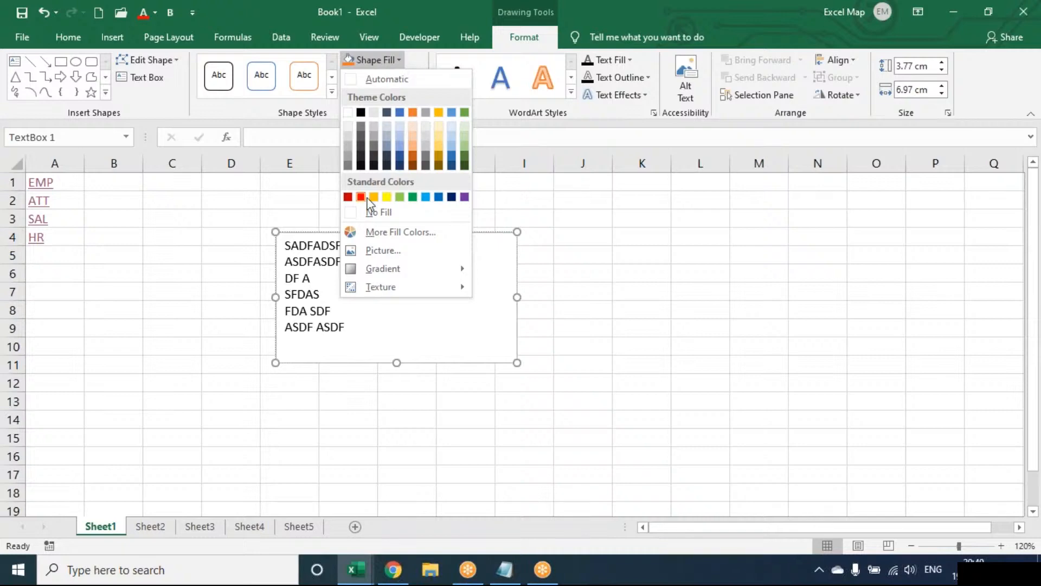
left_click(353, 253)
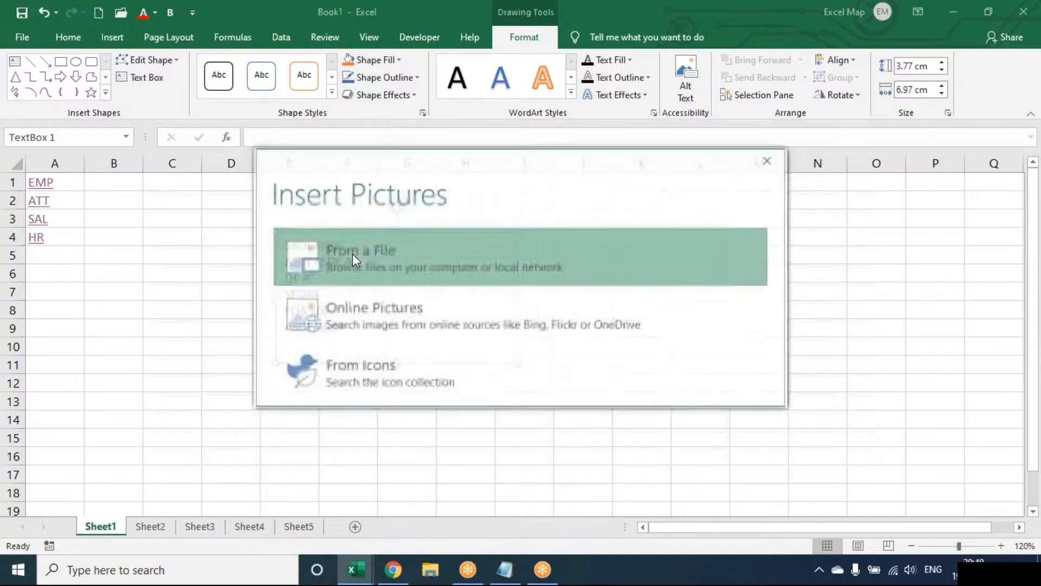
left_click(353, 253)
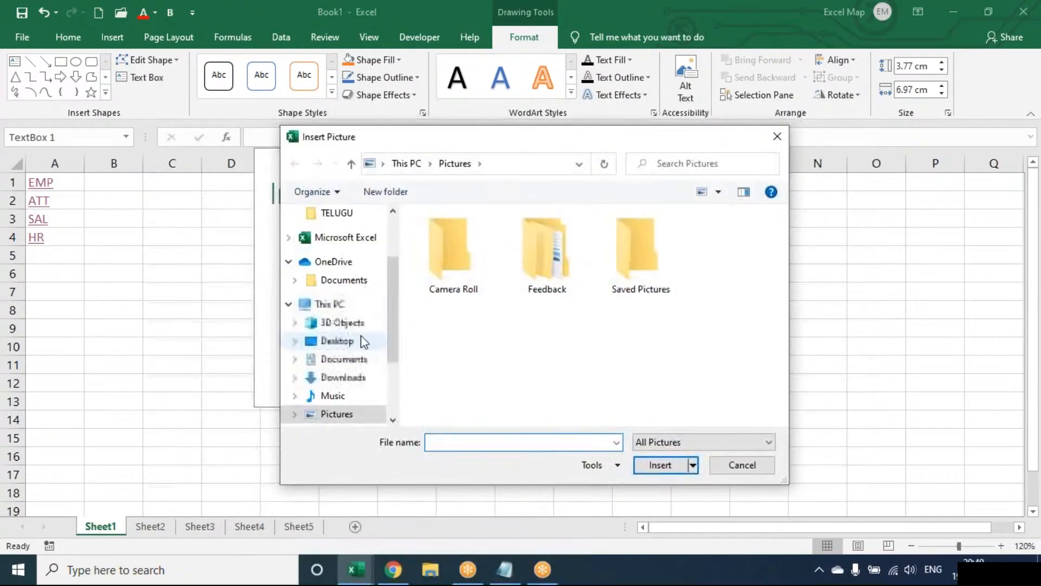
left_click(360, 339)
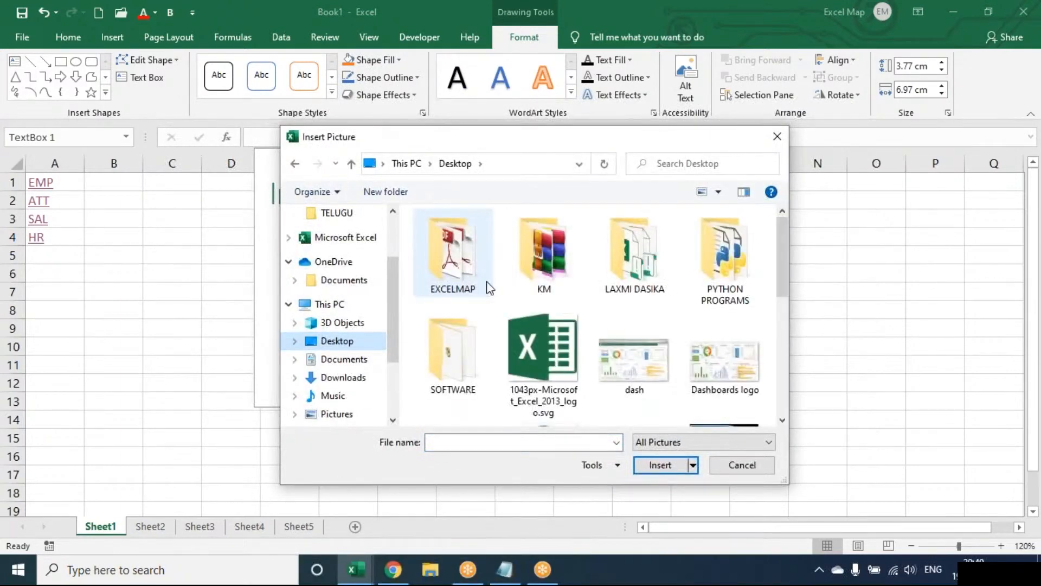
key("Down")
key("Down")
scroll(490, 288, "down", 2)
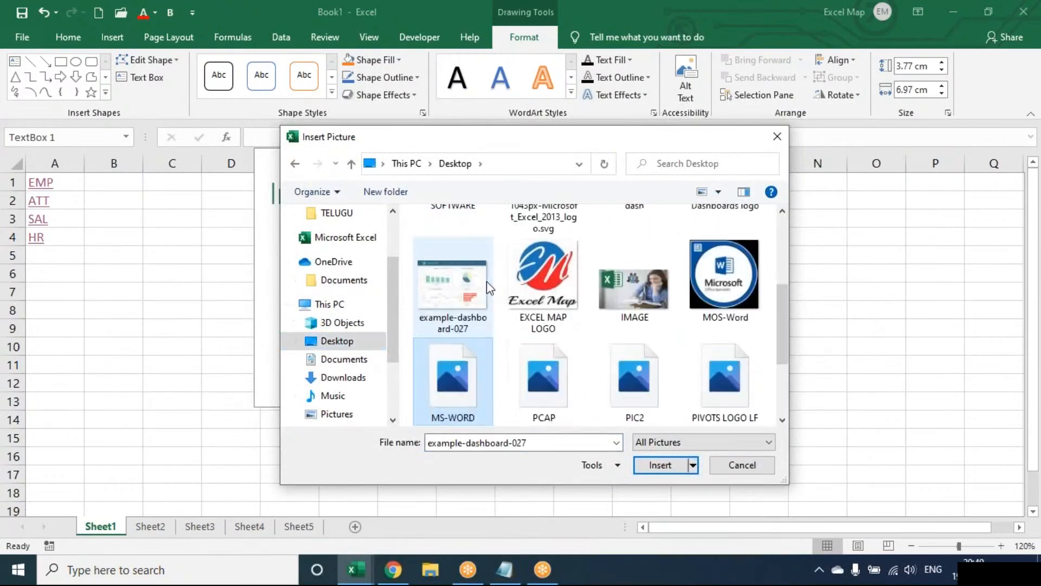
key("Down")
left_click(619, 297)
double_click(619, 294)
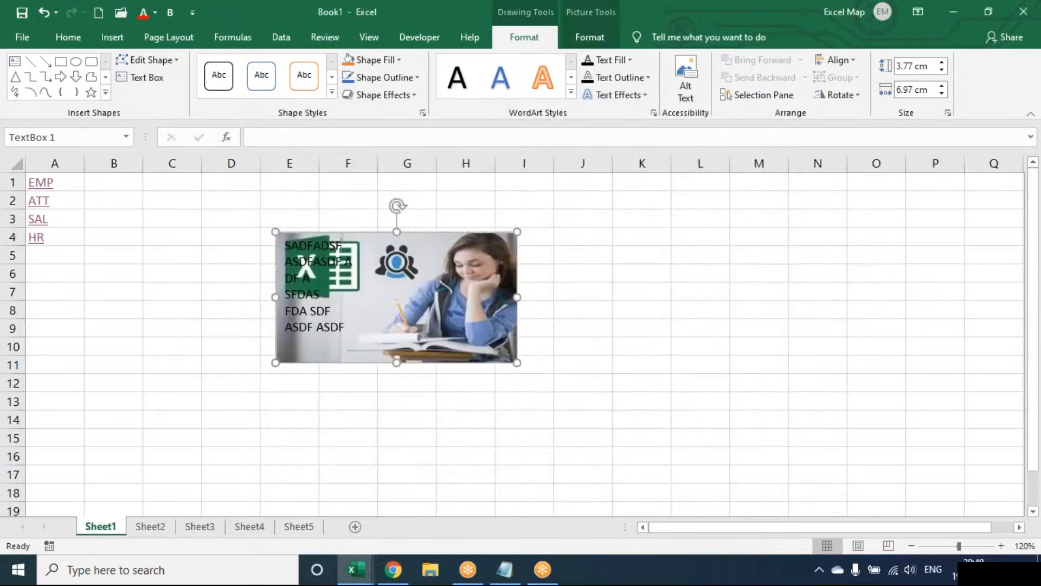
Delete the picture-filled text box and leave empty cell F6 selected
left_click(597, 37)
left_click(548, 36)
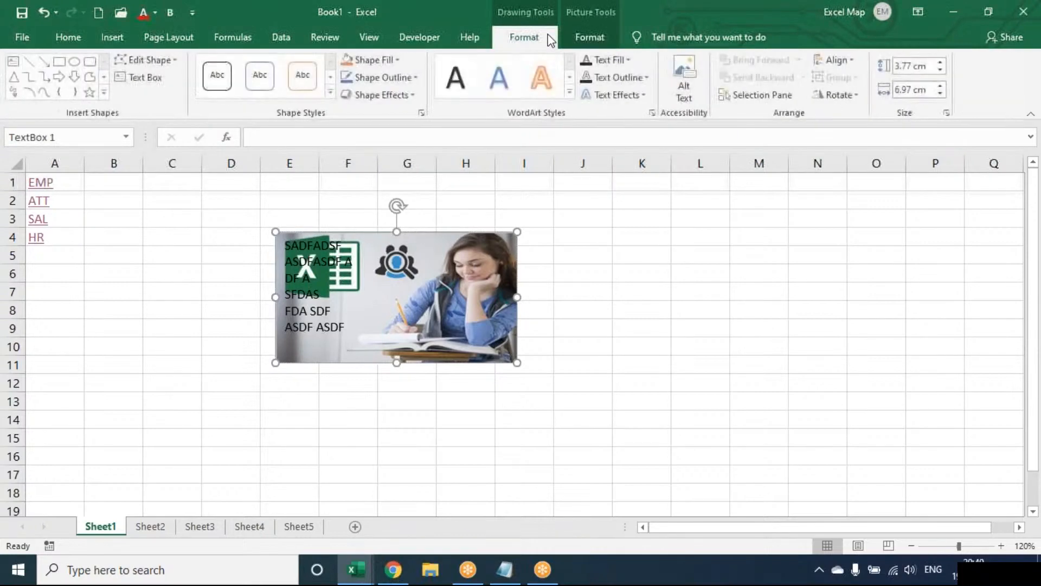
left_click(609, 39)
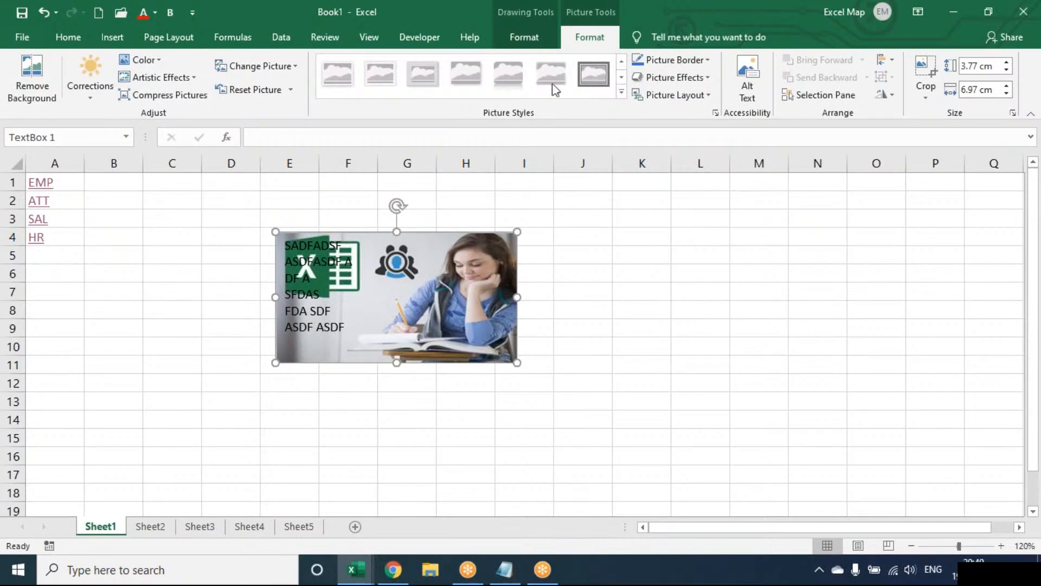
key("Delete")
left_click(348, 273)
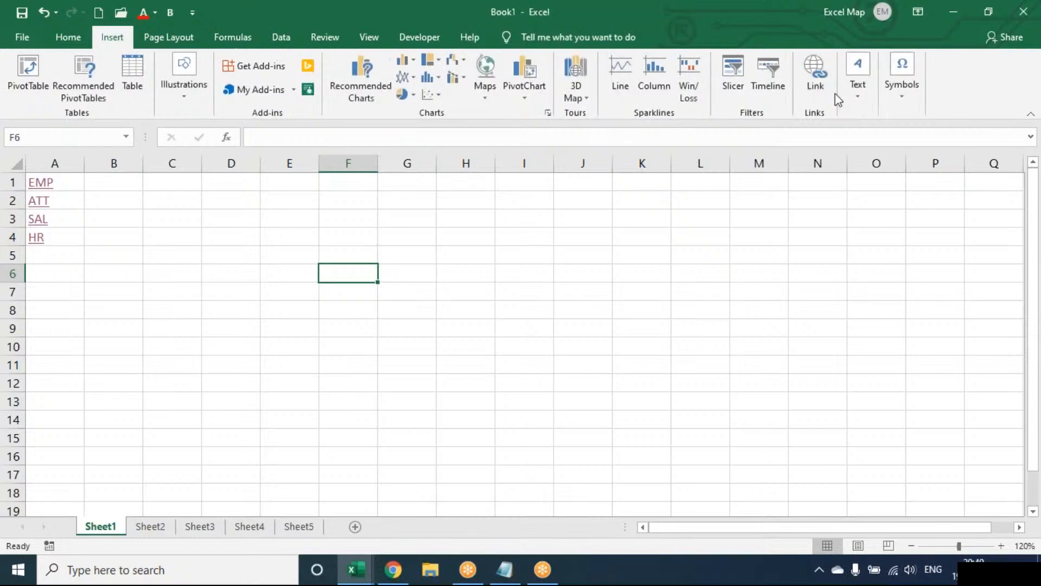
left_click(853, 93)
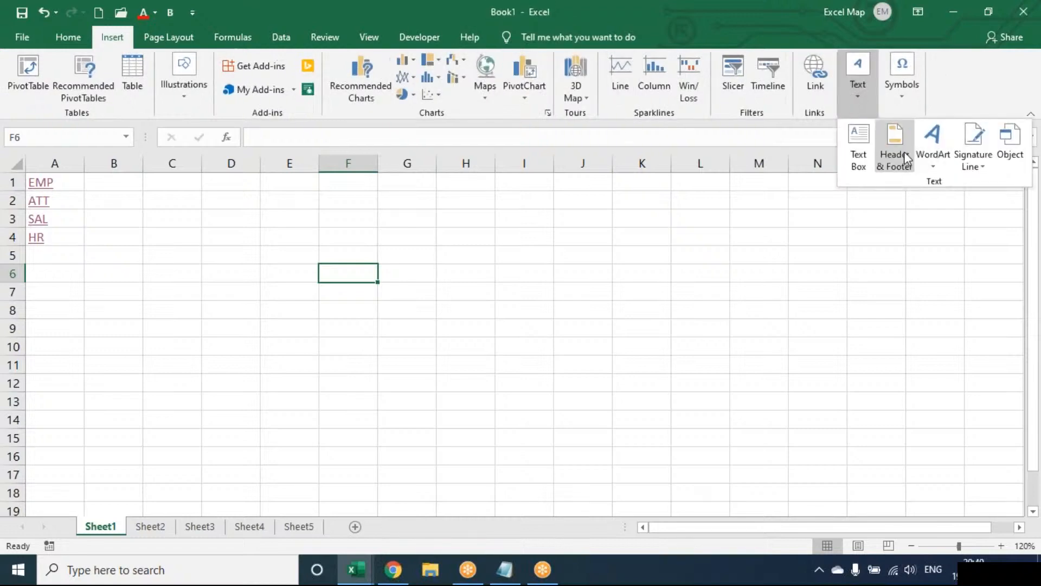
left_click(564, 263)
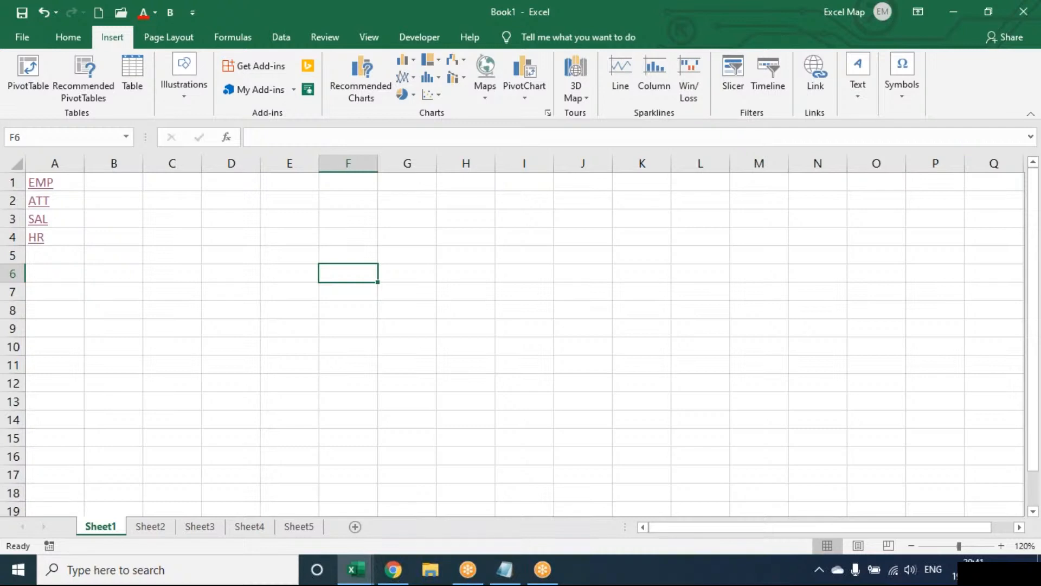
key("Right")
key("Right")
key("Right")
key("Right")
key("Up")
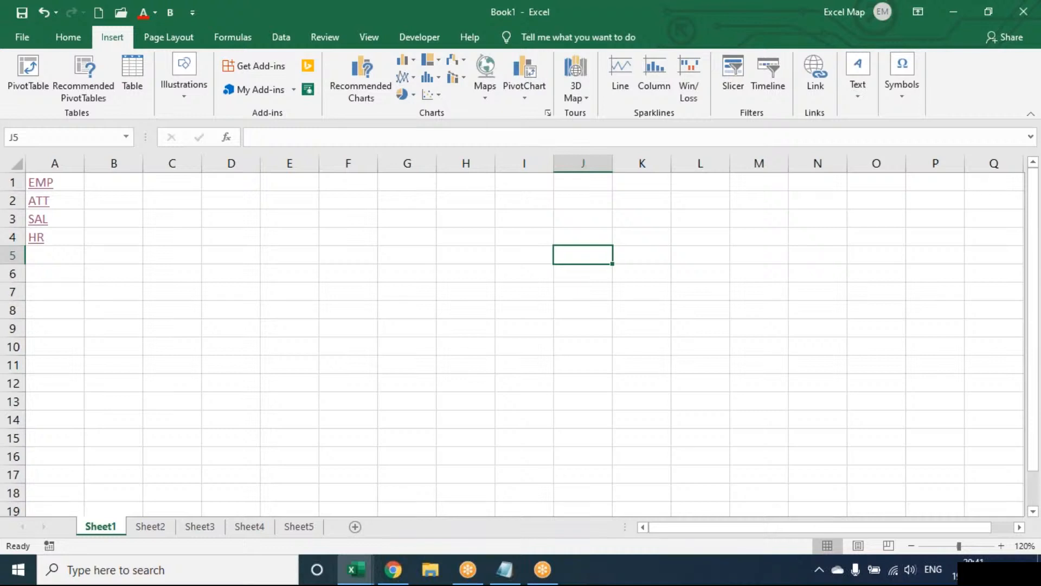
key("Up")
key("Up")
key("Up")
key("Up")
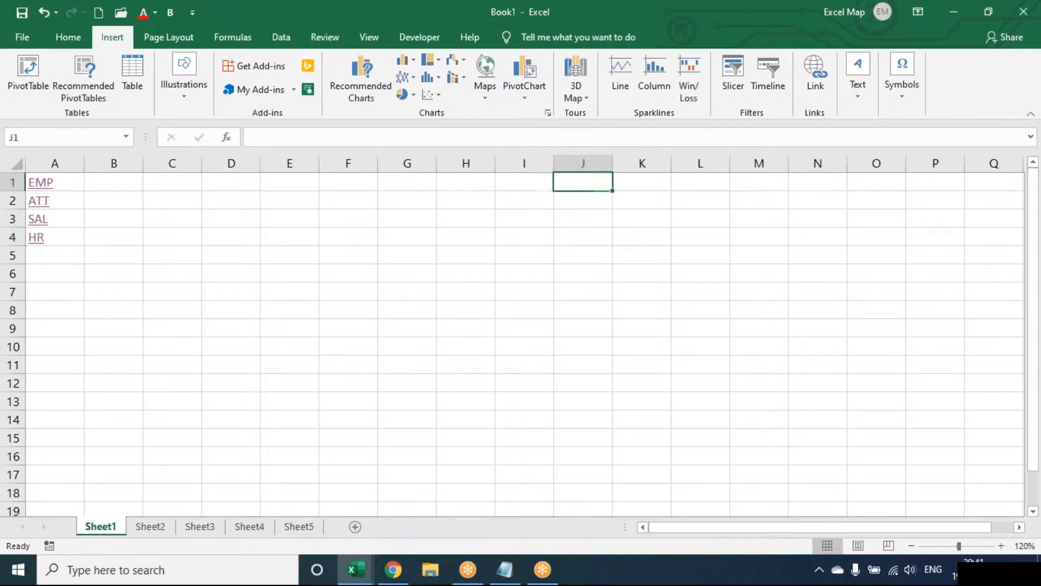
key("Left")
key("Left")
key("Left")
key("Left")
key("Left")
key("Left")
key("Left")
key("Left")
key("Left")
key("Down")
key("Down")
key("Down")
key("Down")
key("Down")
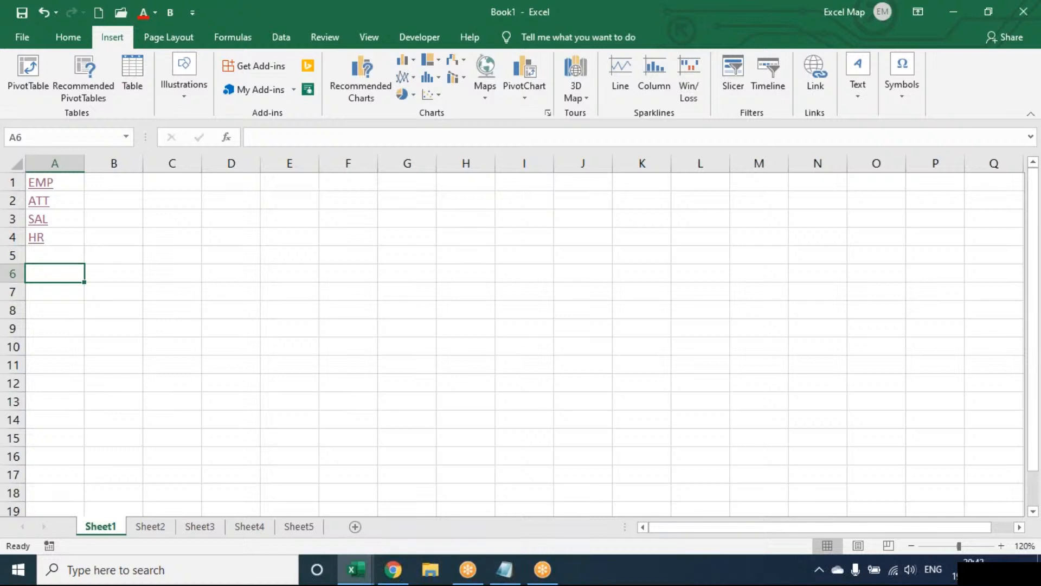
key("Right")
key("Right")
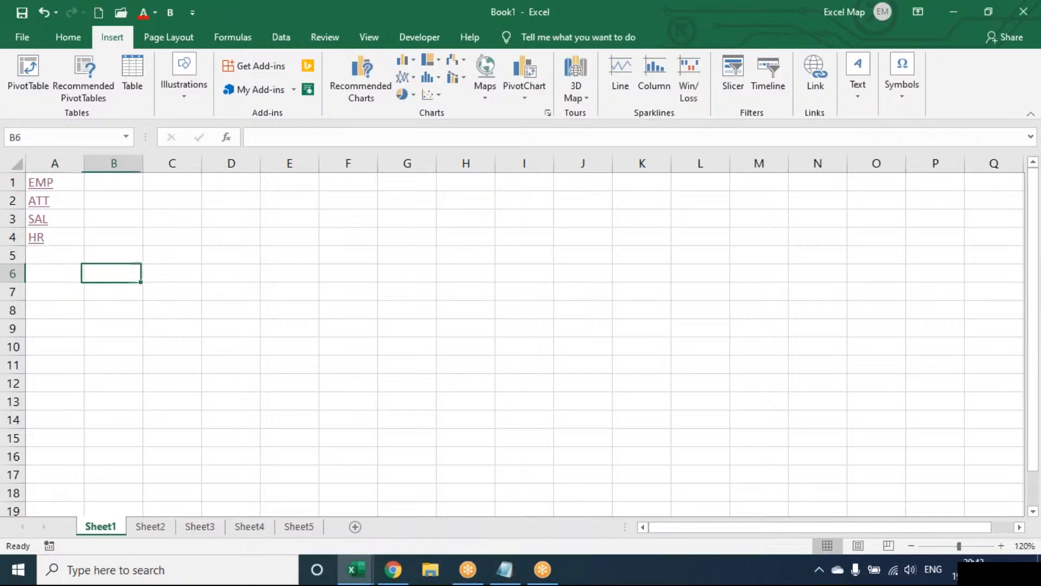
key("Up")
key("Up")
key("Up")
key("Up")
key("Up")
key("Left")
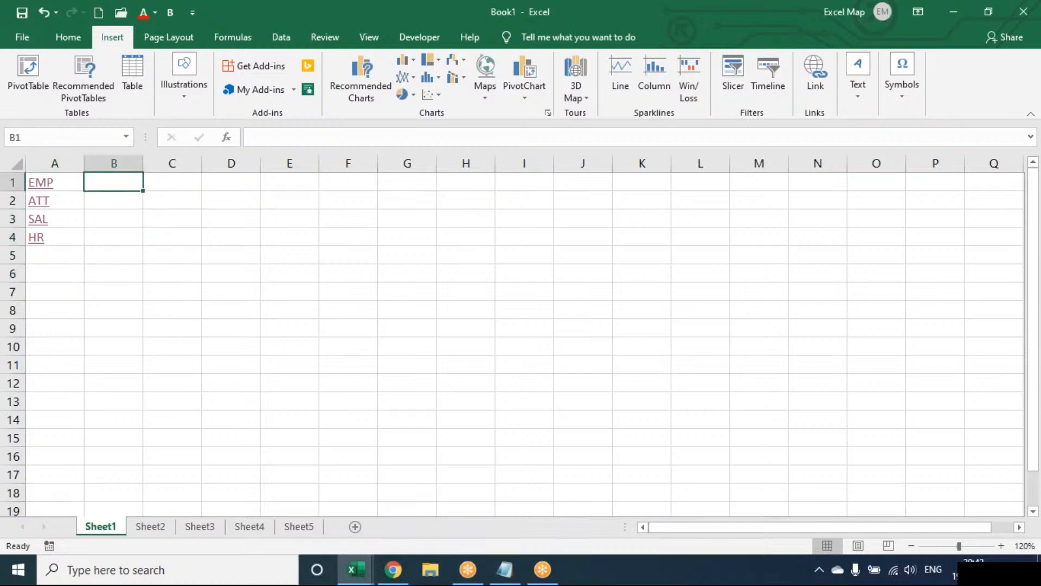